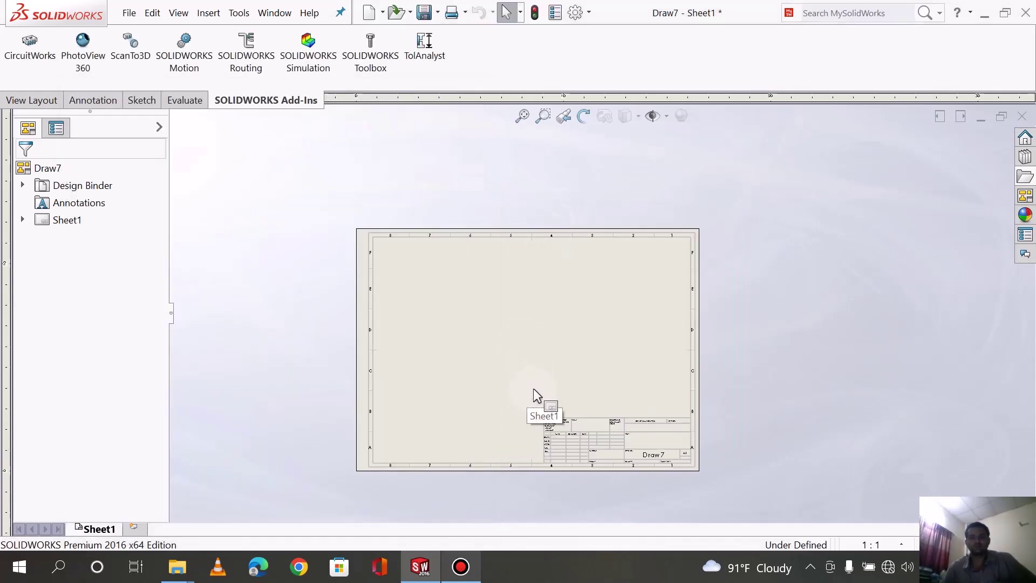
scroll(532, 389, down, 2)
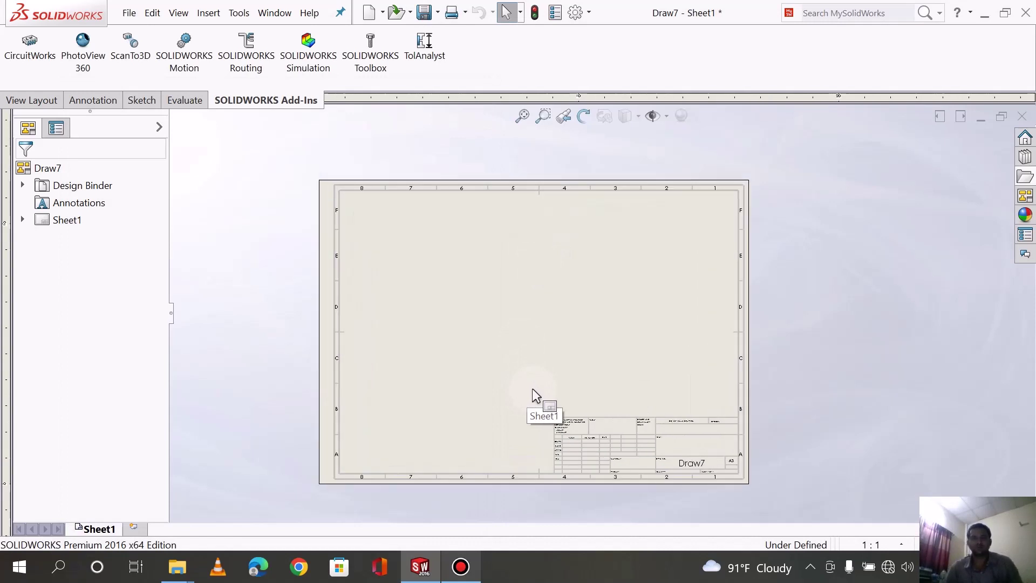
scroll(558, 372, up, 3)
scroll(598, 384, down, 3)
scroll(598, 386, down, 1)
scroll(657, 278, up, 2)
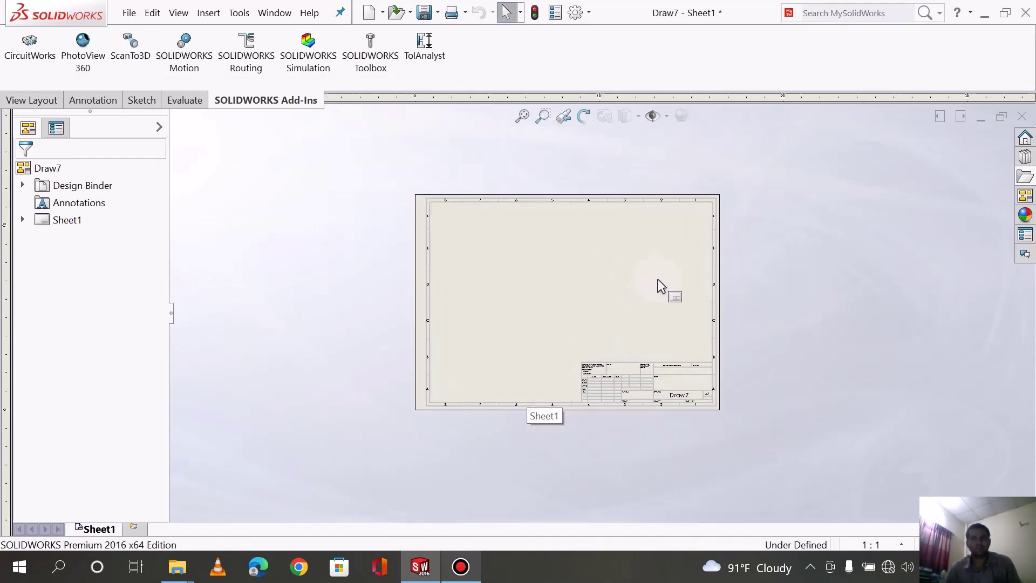
scroll(662, 305, down, 1)
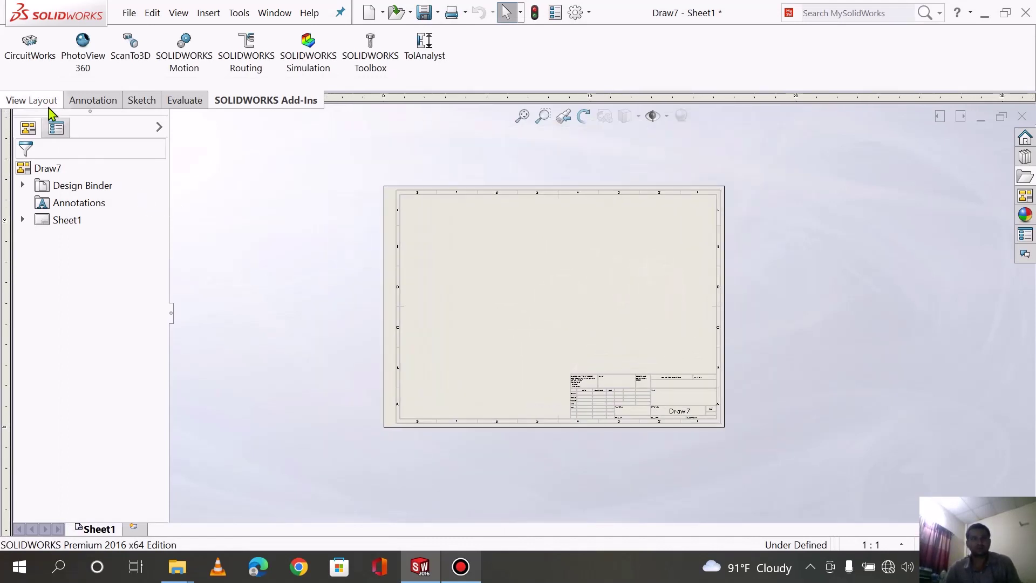
scroll(643, 284, down, 1)
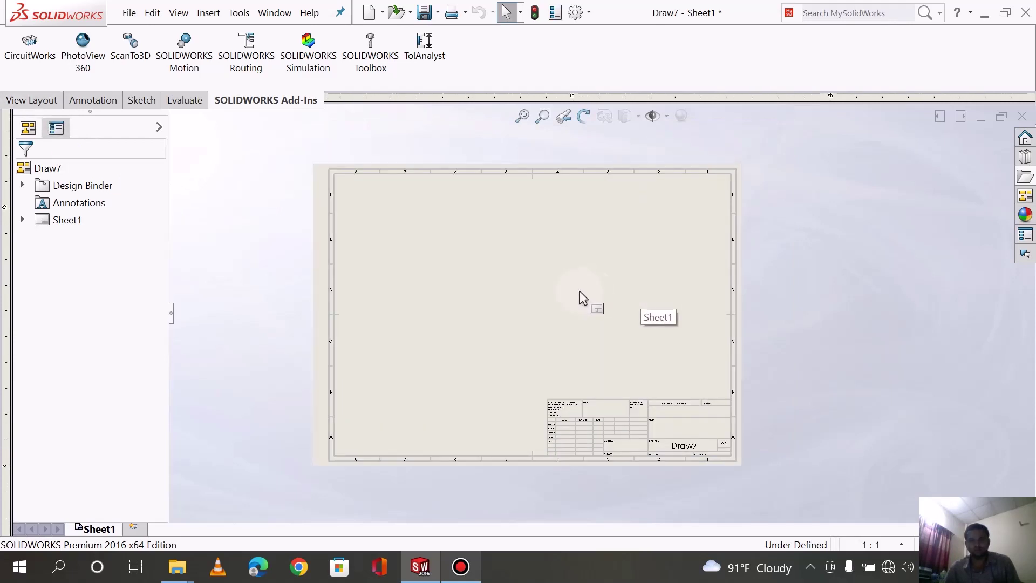
scroll(576, 297, down, 3)
scroll(601, 413, up, 1)
scroll(594, 400, down, 1)
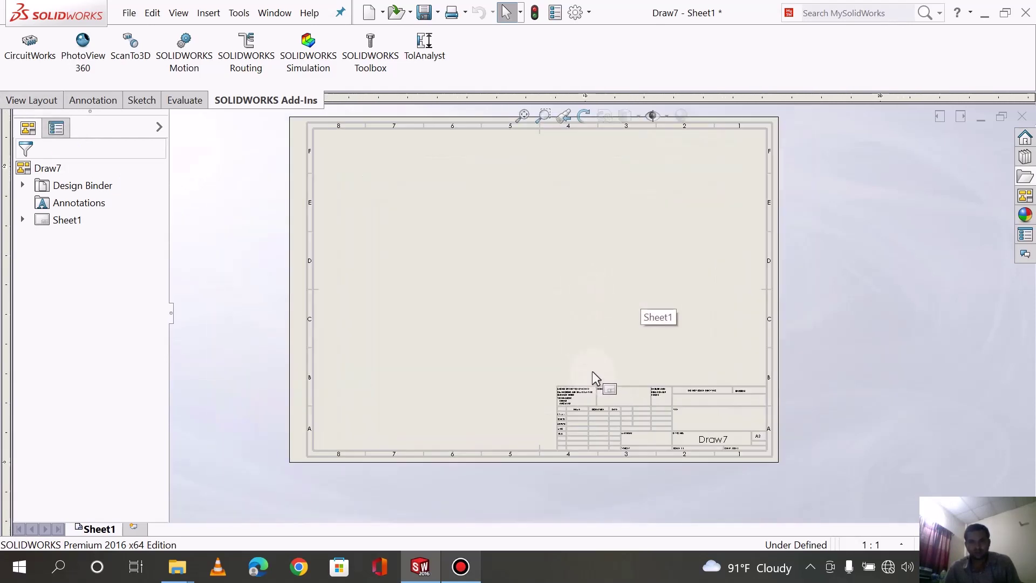
scroll(592, 375, up, 3)
scroll(626, 289, down, 3)
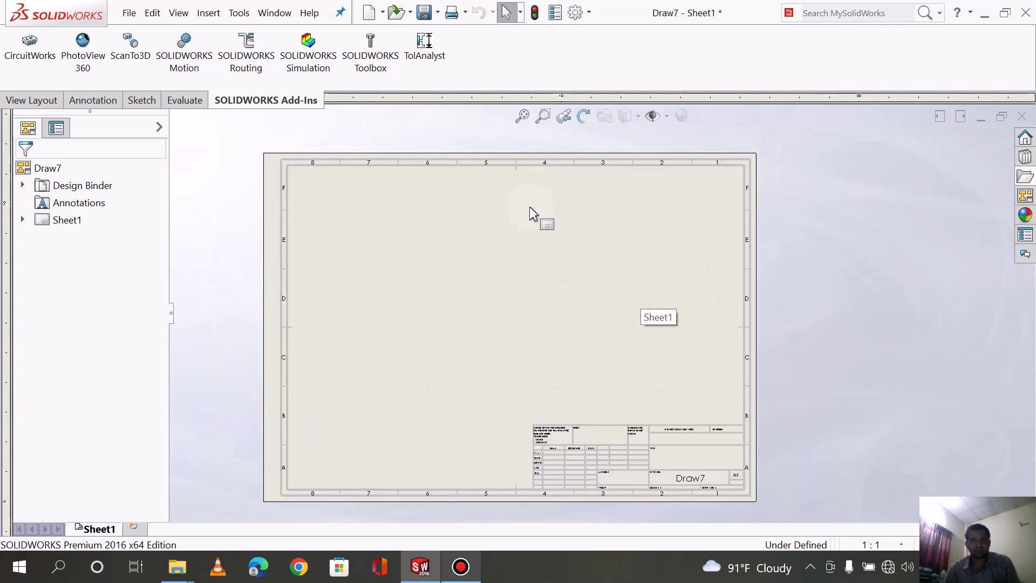
scroll(512, 216, up, 2)
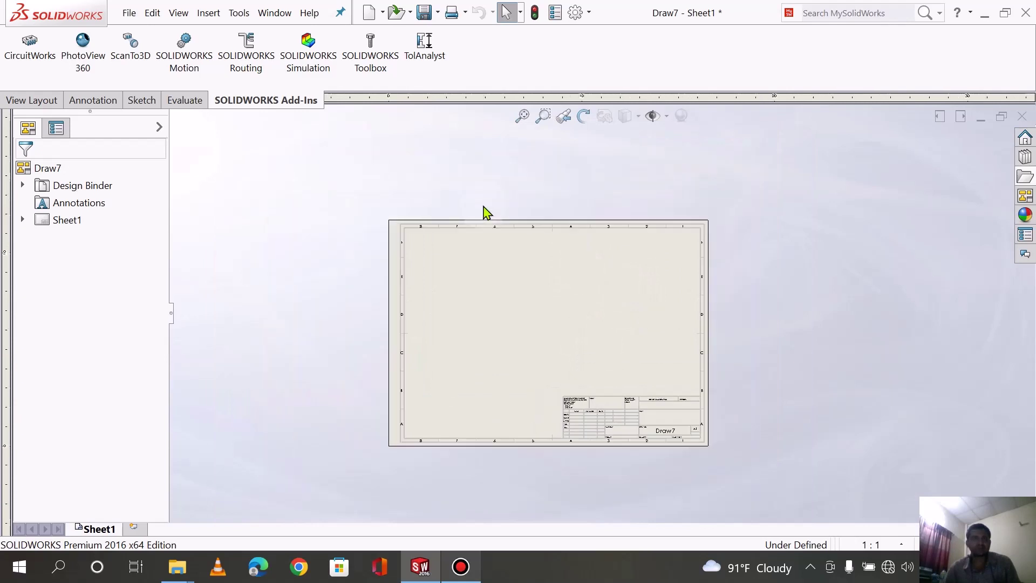
Start a Model View and load the part file Surface bottol 07 from the Surfacing folder
click(30, 101)
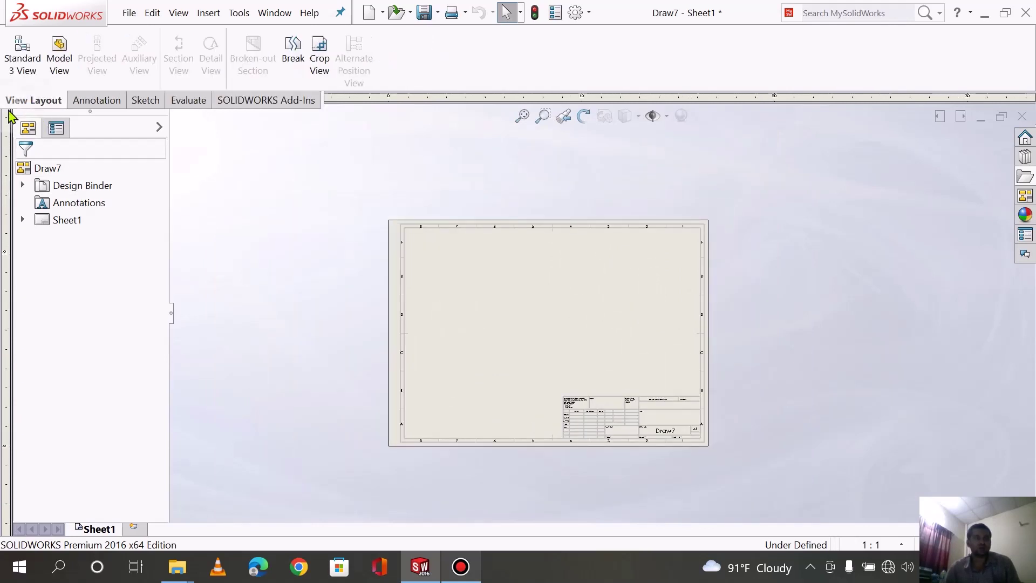
click(65, 78)
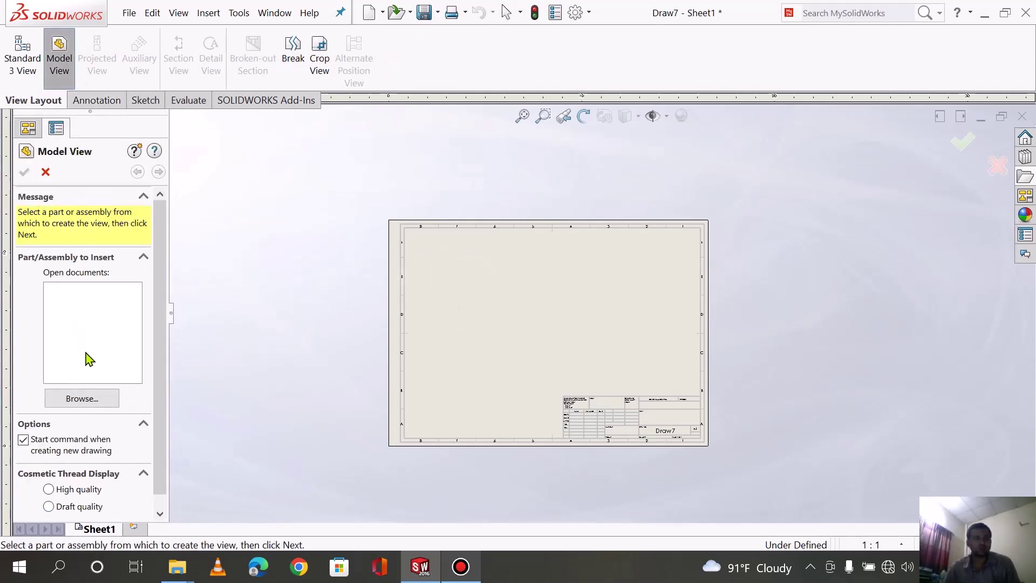
click(86, 403)
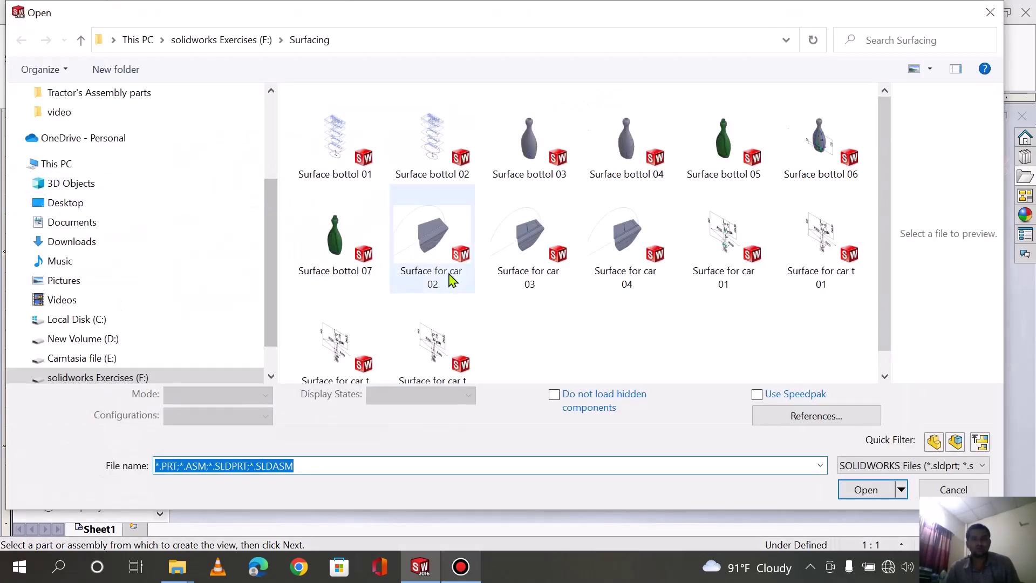
scroll(463, 279, down, 1)
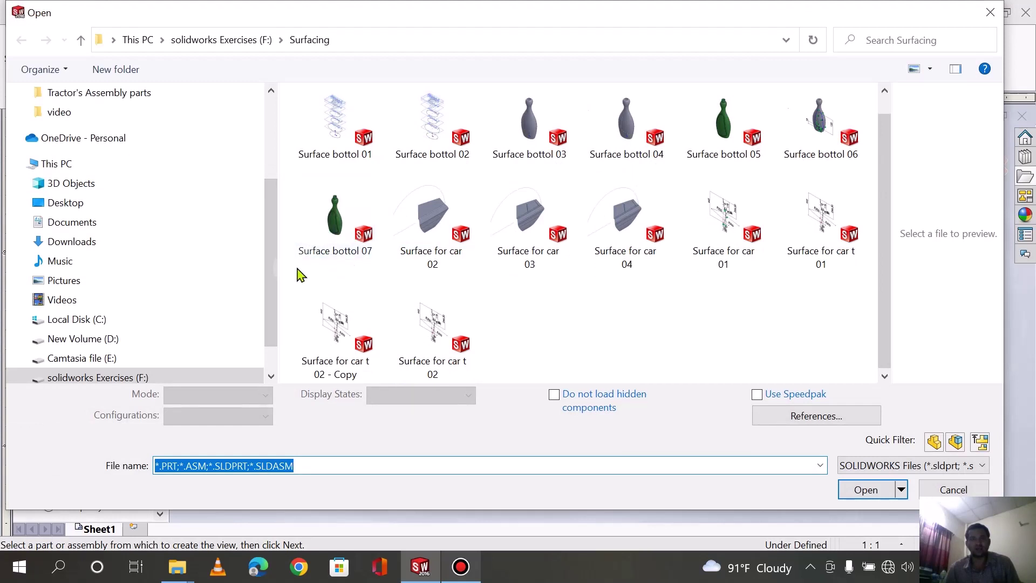
click(331, 254)
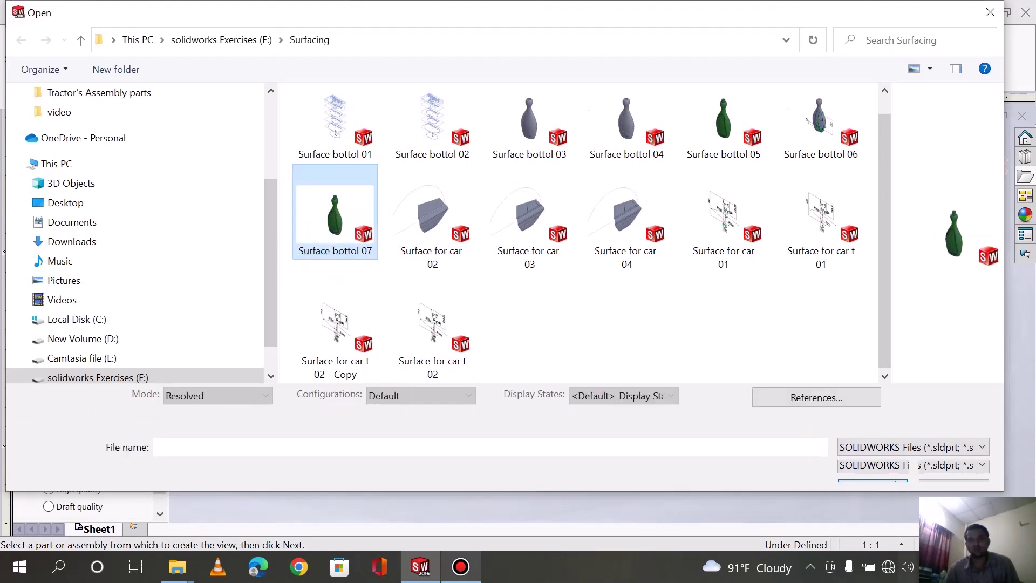
click(864, 479)
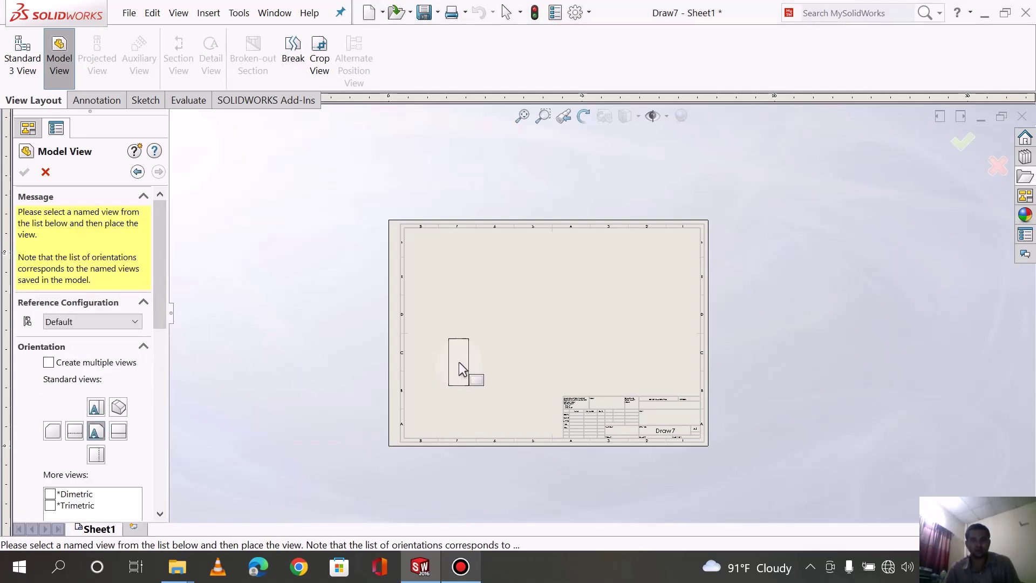
Place the bottle's front view in the sheet's lower-left area, with a projected top view above it and an isometric view to the upper right
click(459, 362)
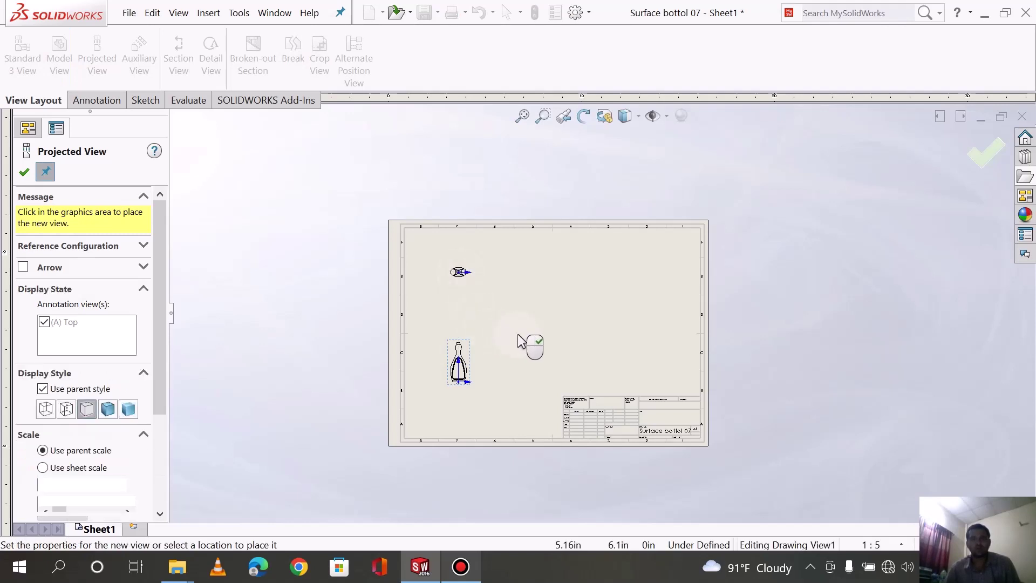
scroll(556, 308, down, 4)
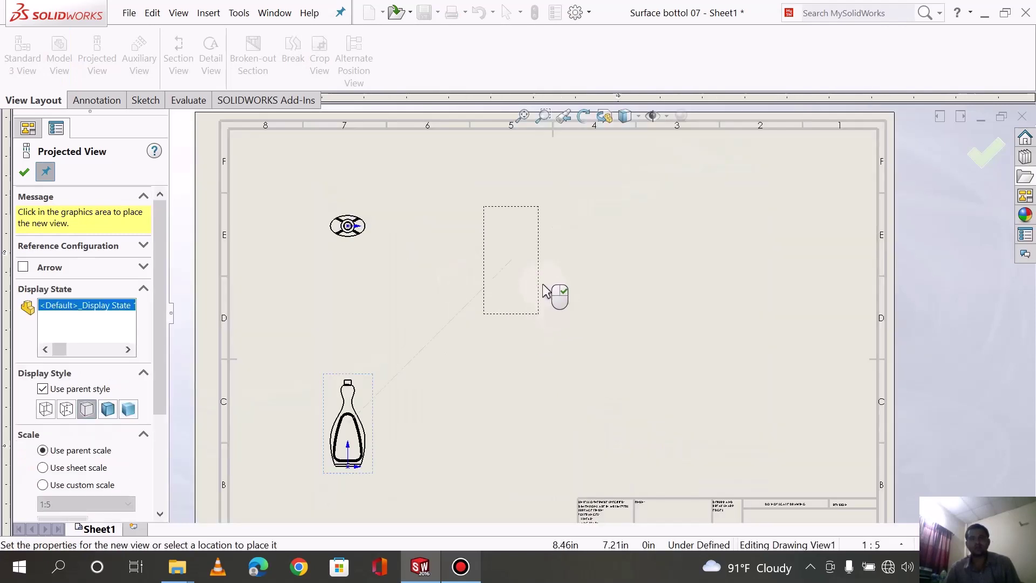
click(623, 303)
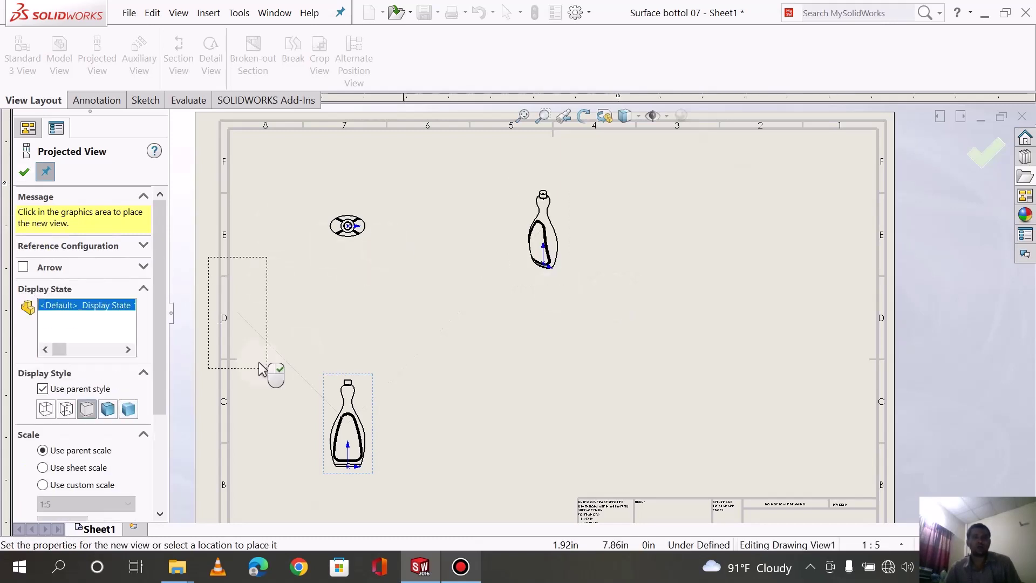
click(22, 172)
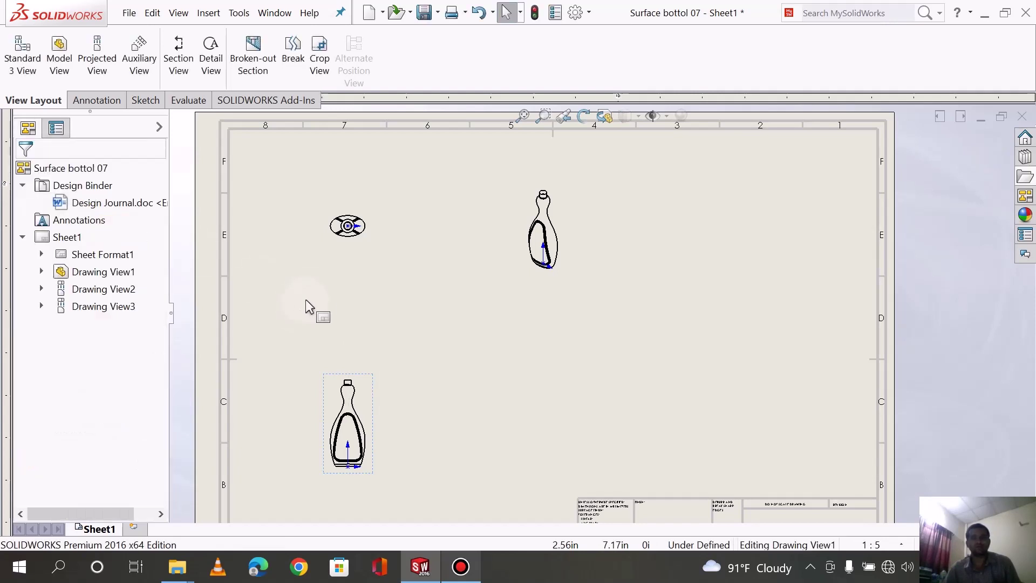
Move the isometric bottle view down and to the right, to around zone D on the sheet
scroll(356, 291, up, 3)
scroll(654, 314, down, 4)
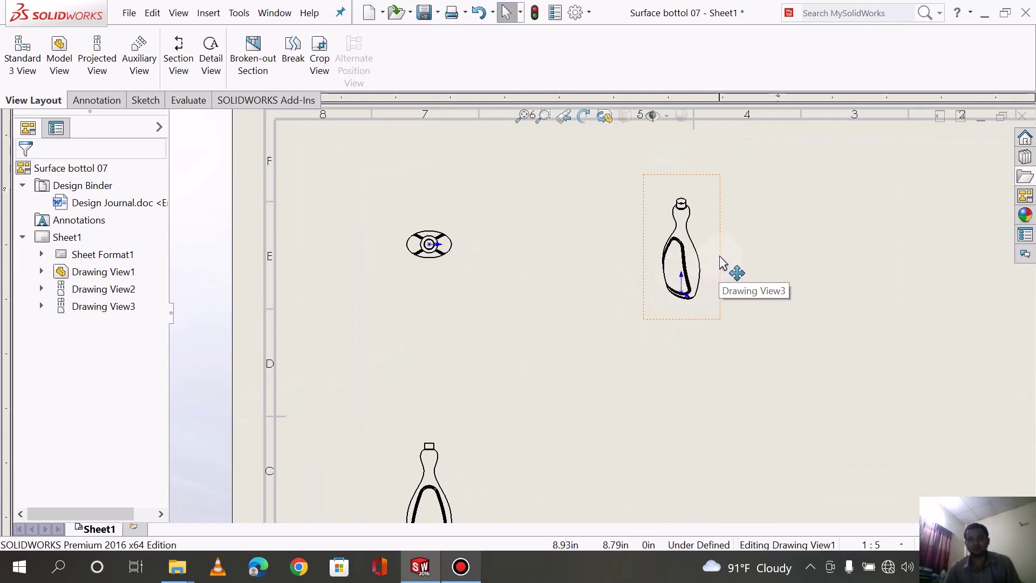
mouse_move(723, 263)
mouse_down()
mouse_move(730, 287)
mouse_move(820, 347)
mouse_move(801, 363)
mouse_up()
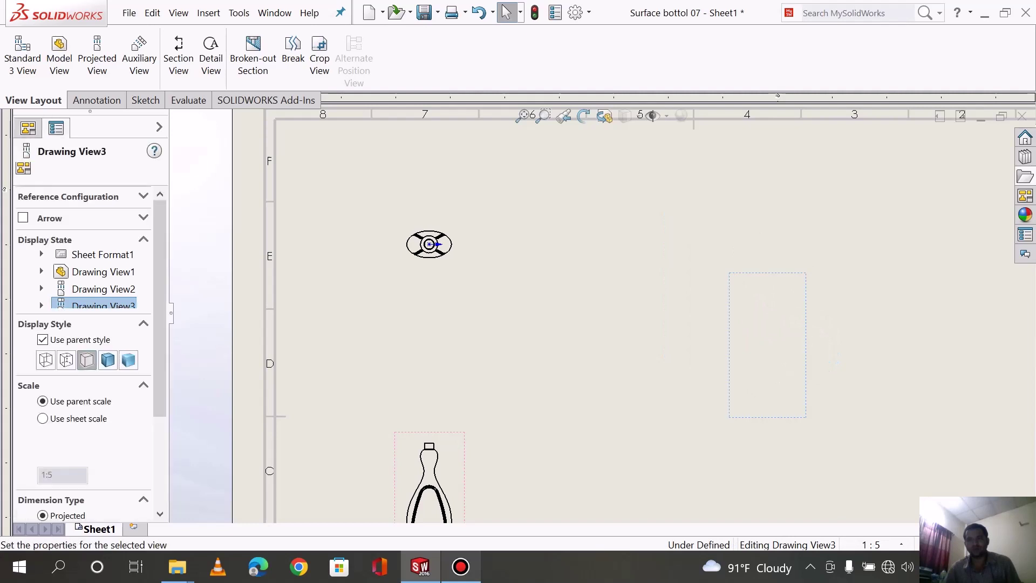
Inspect the layout of the top, front and isometric bottle views on the sheet, and close the isometric view's properties
scroll(786, 356, up, 5)
scroll(675, 346, down, 2)
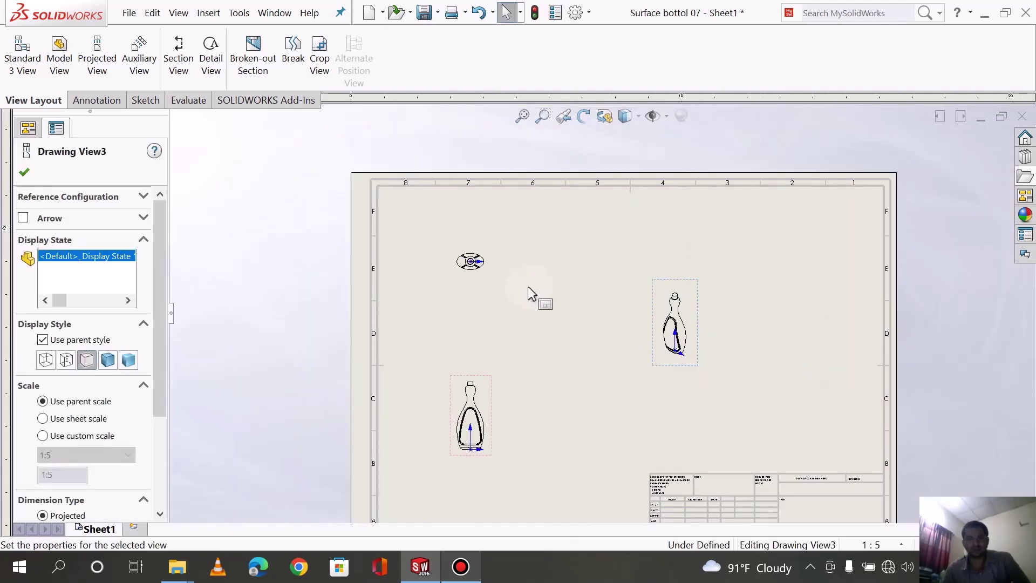
scroll(491, 286, down, 1)
scroll(712, 434, up, 4)
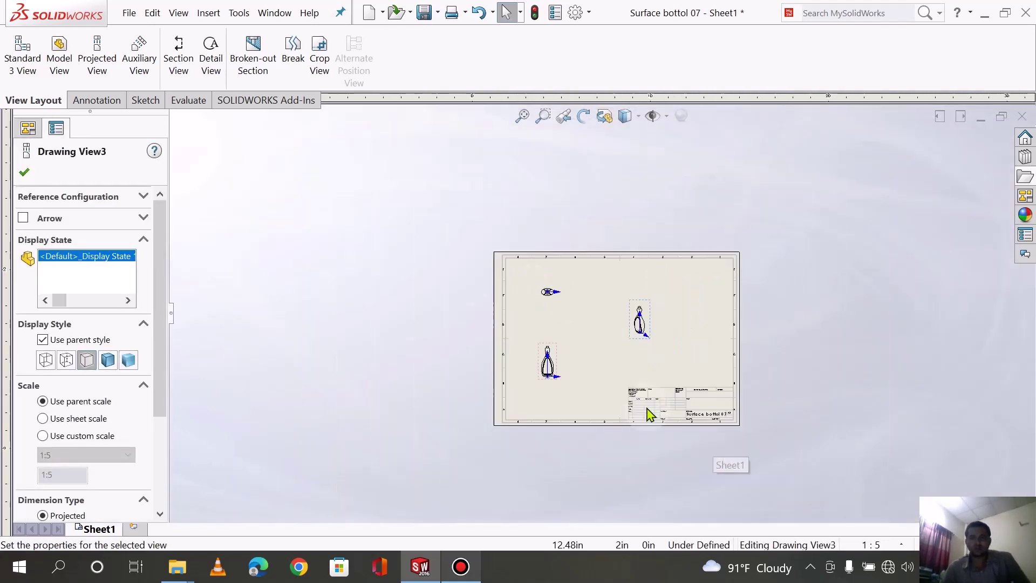
scroll(632, 323, down, 2)
scroll(635, 334, down, 3)
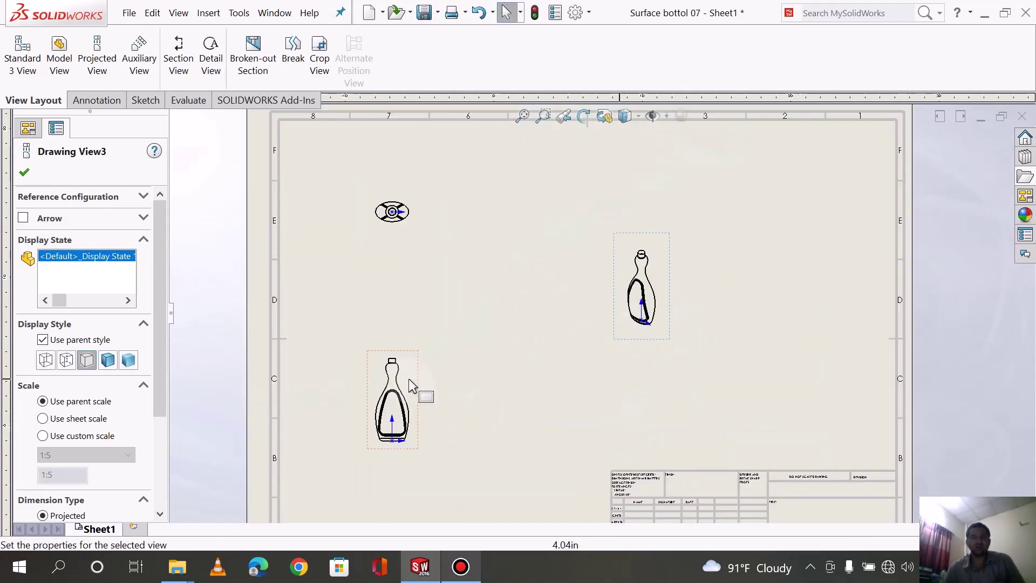
scroll(412, 336, up, 2)
scroll(412, 336, down, 2)
scroll(702, 294, down, 3)
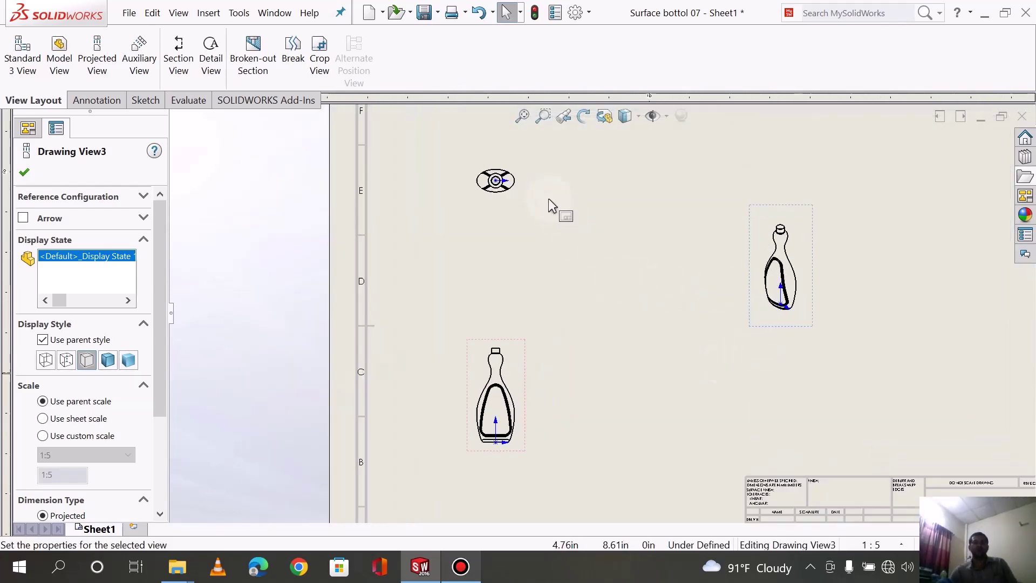
scroll(492, 439, down, 2)
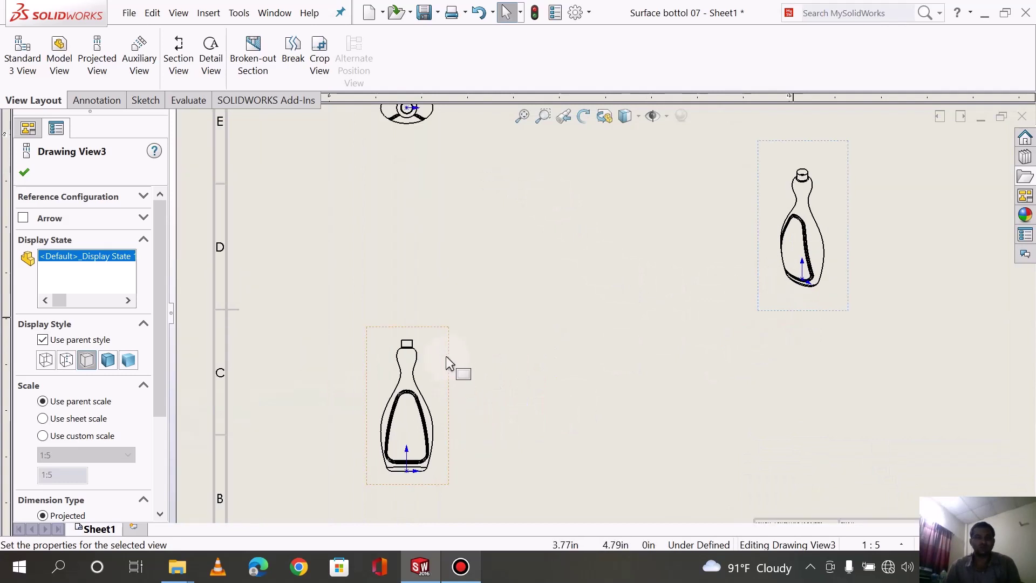
scroll(435, 331, up, 4)
scroll(523, 332, down, 3)
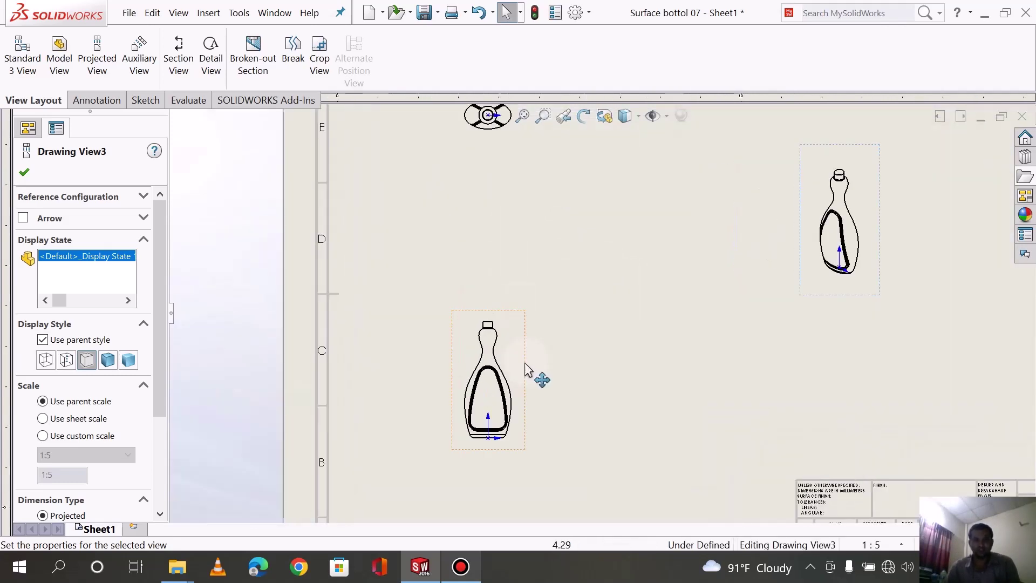
scroll(520, 377, down, 1)
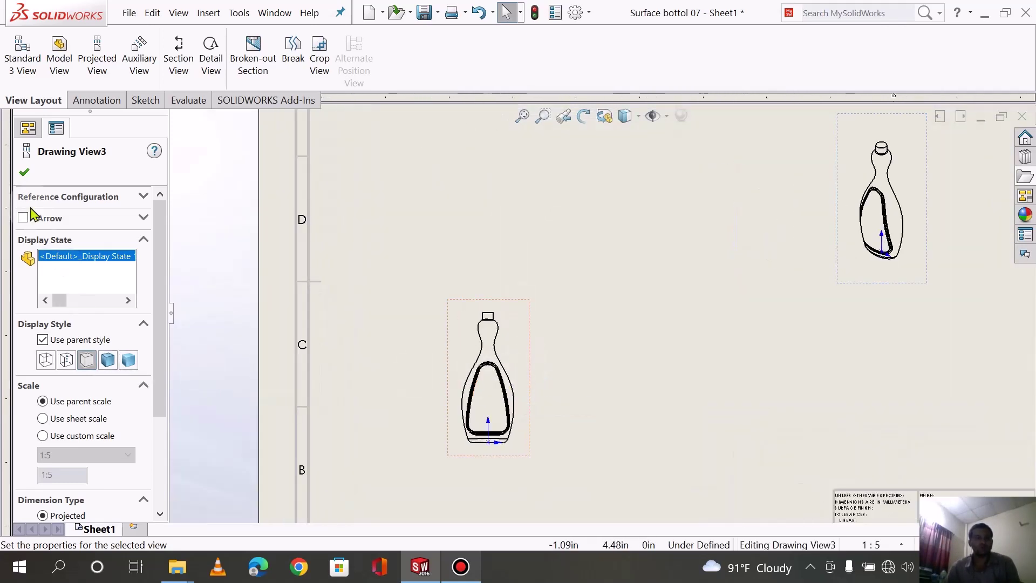
click(24, 174)
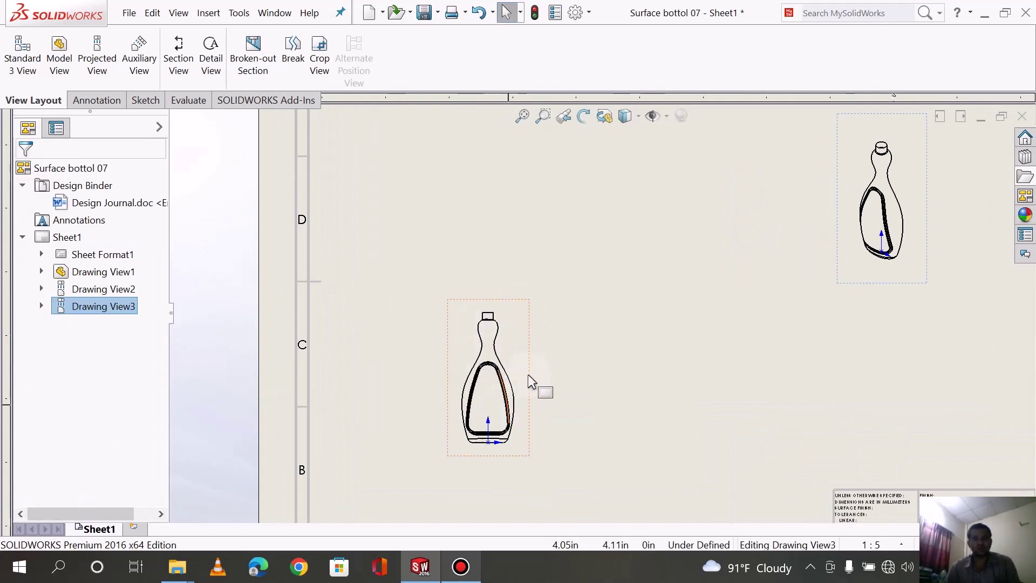
Import annotations into the front bottle view, including design annotations and items from hidden features
scroll(528, 374, down, 1)
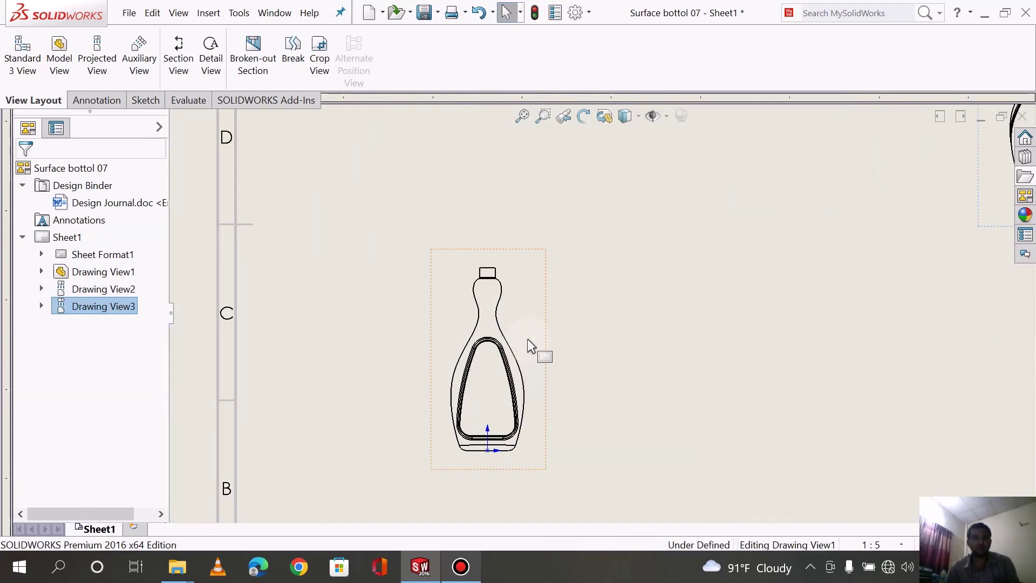
click(531, 346)
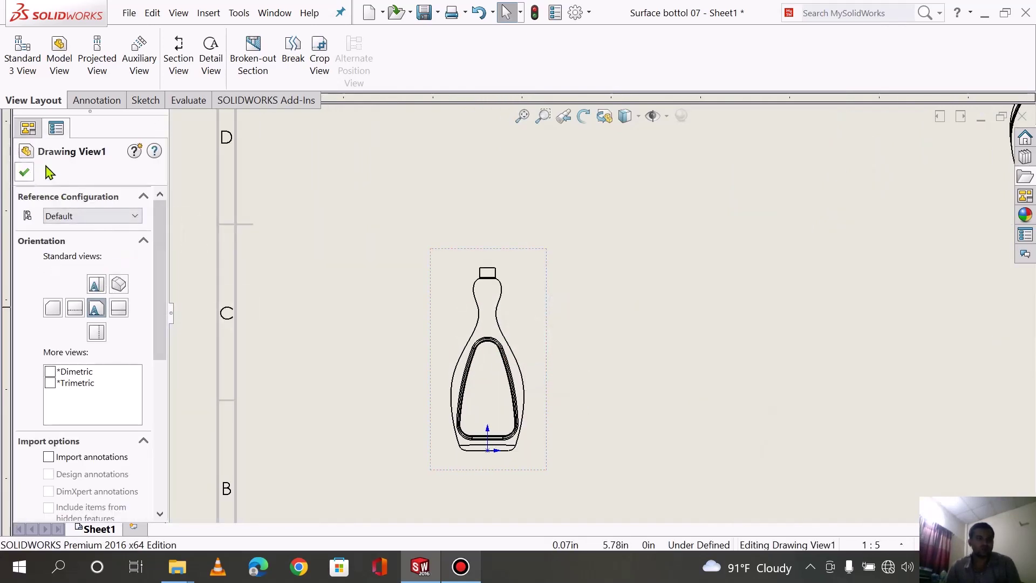
mouse_move(163, 238)
mouse_down()
mouse_move(158, 387)
mouse_move(162, 311)
mouse_up()
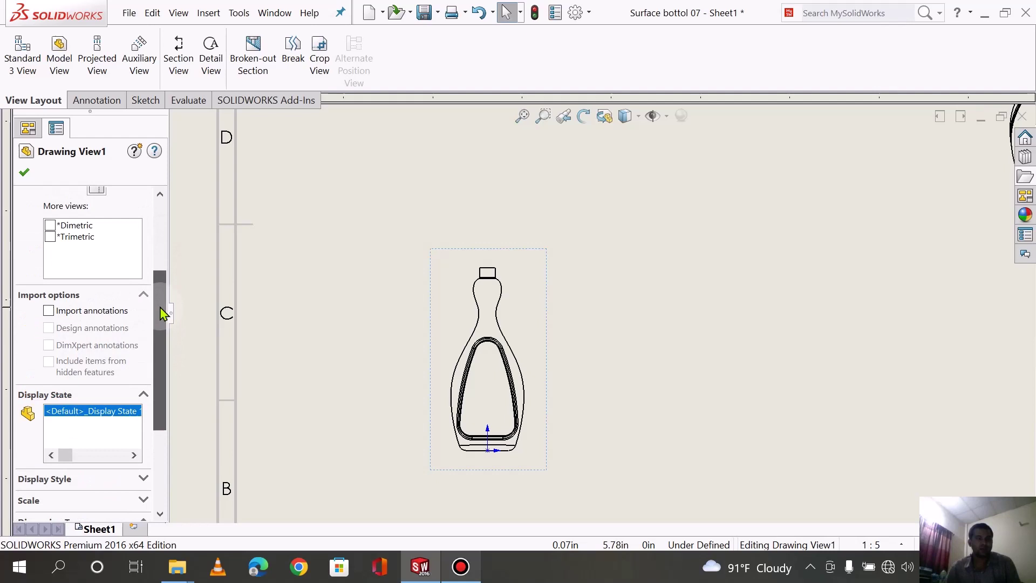
click(49, 312)
click(48, 329)
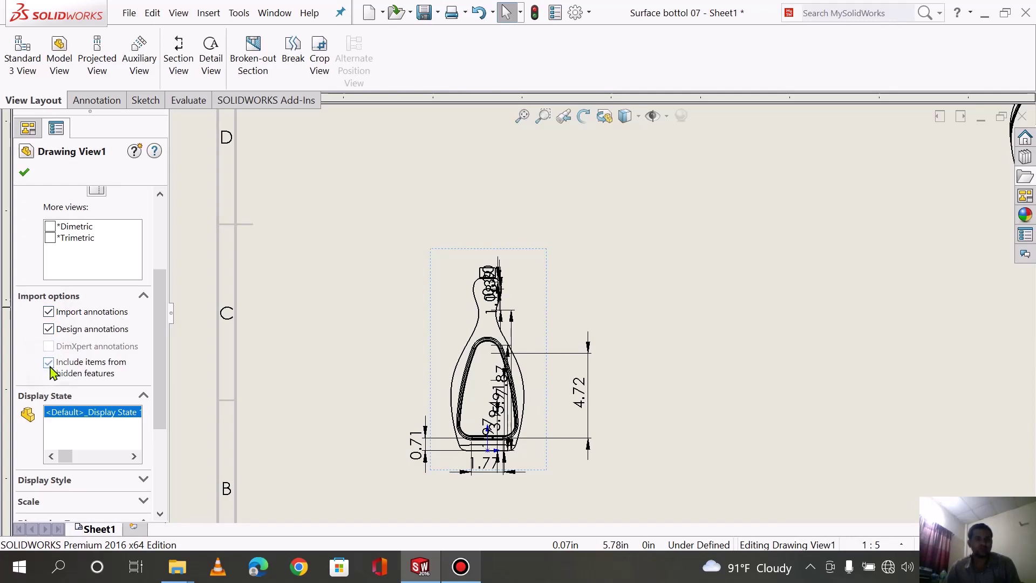
Examine the imported dimensions around the front bottle view, especially at the neck, label recess and base
scroll(569, 415, down, 2)
scroll(552, 381, up, 5)
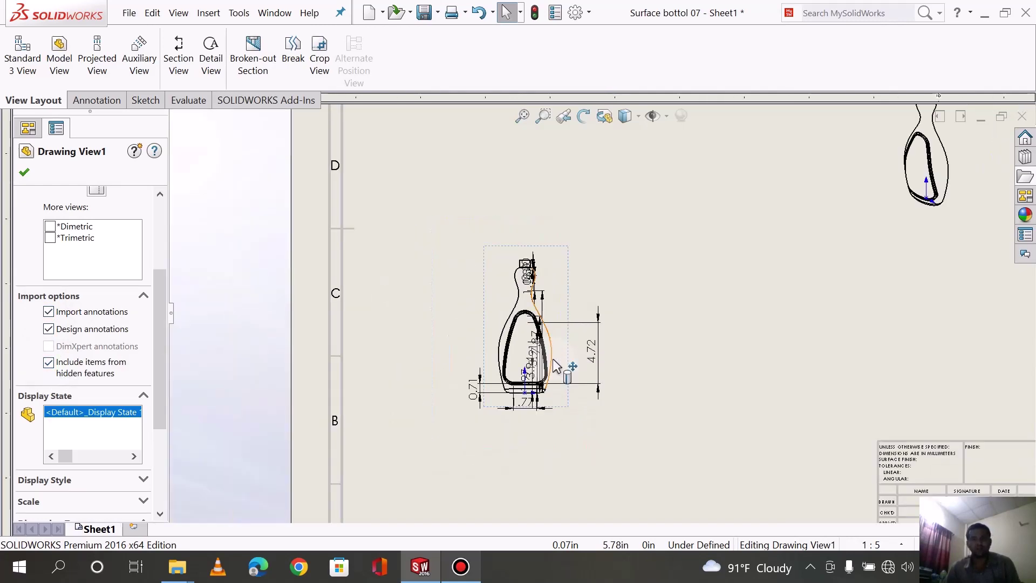
scroll(550, 361, down, 1)
scroll(556, 309, down, 2)
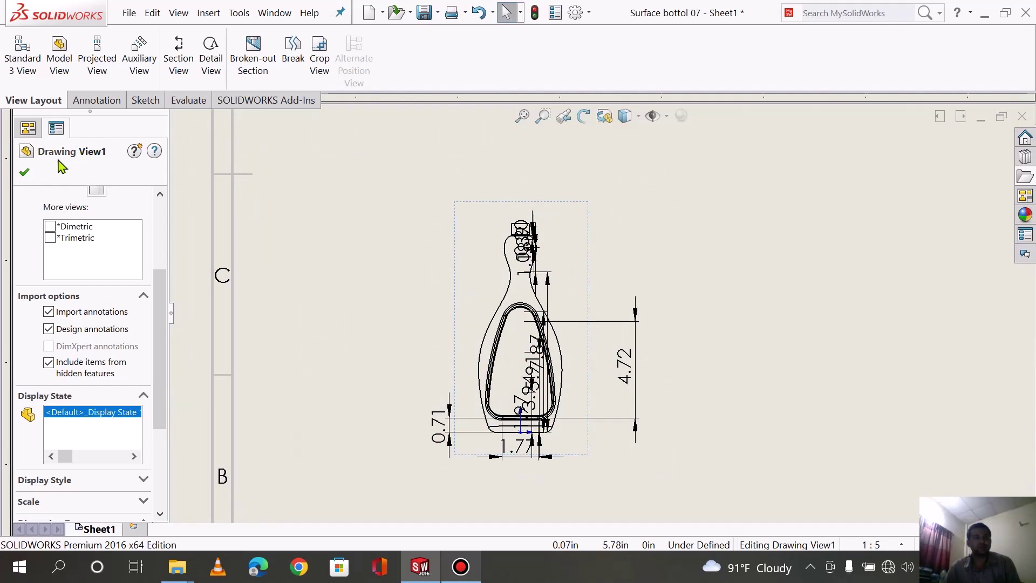
scroll(652, 373, down, 1)
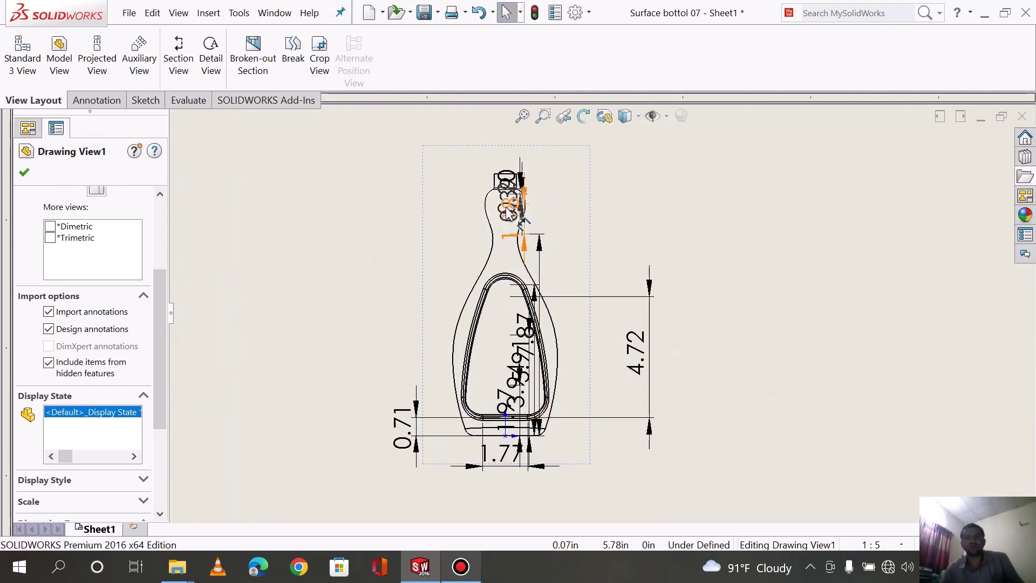
scroll(528, 249, down, 2)
scroll(624, 274, up, 3)
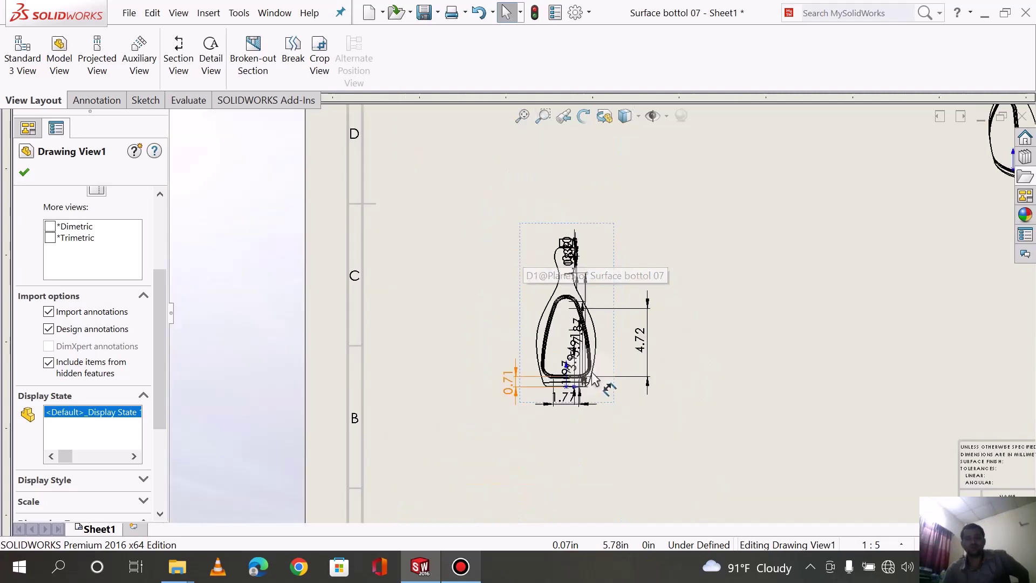
Select all imported dimensions on the front bottle view and auto-arrange them around the view
scroll(695, 270, down, 1)
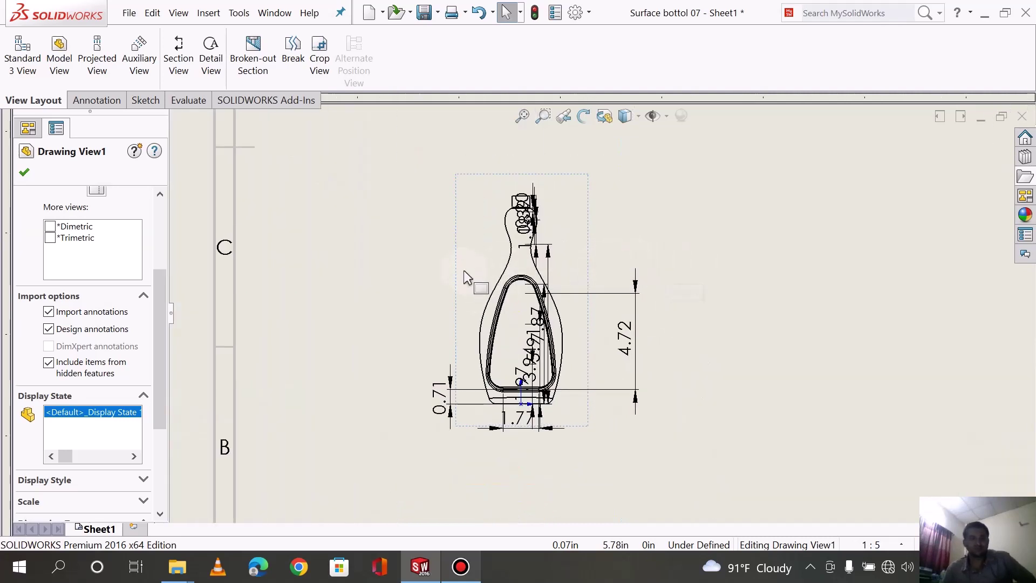
scroll(465, 273, up, 2)
click(27, 173)
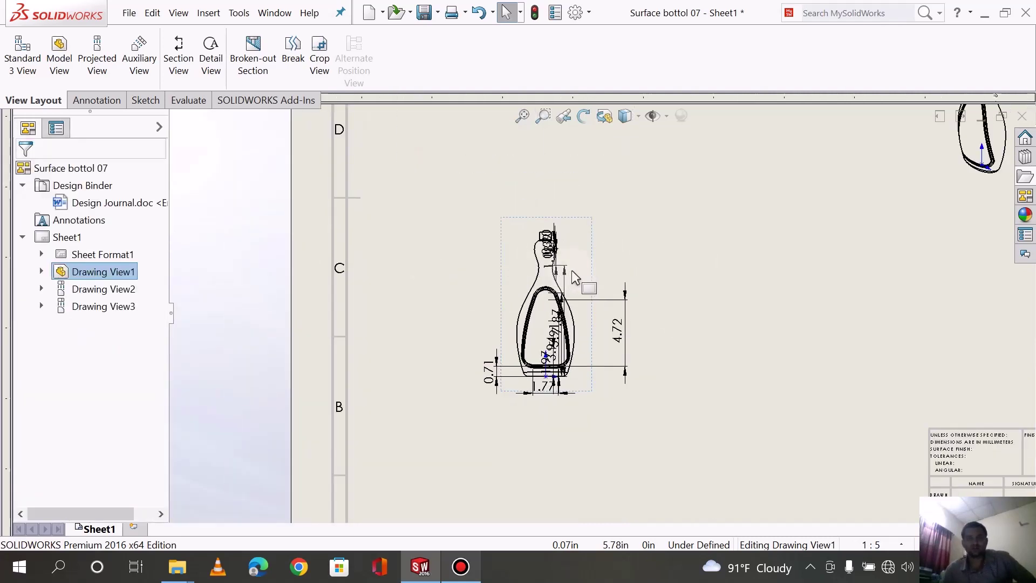
scroll(573, 276, down, 2)
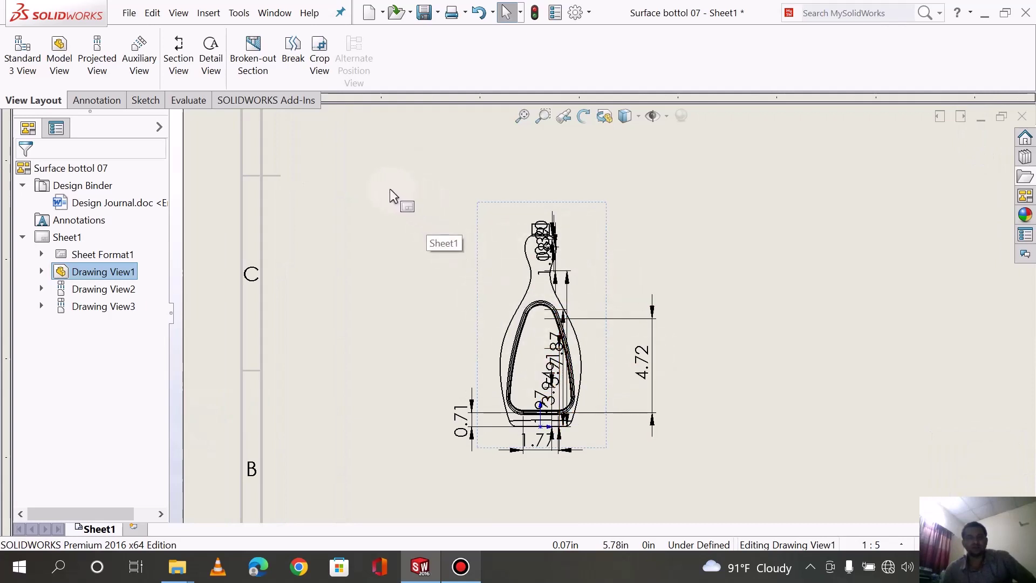
mouse_move(386, 188)
mouse_down()
mouse_move(452, 261)
mouse_move(689, 389)
mouse_move(727, 482)
mouse_up()
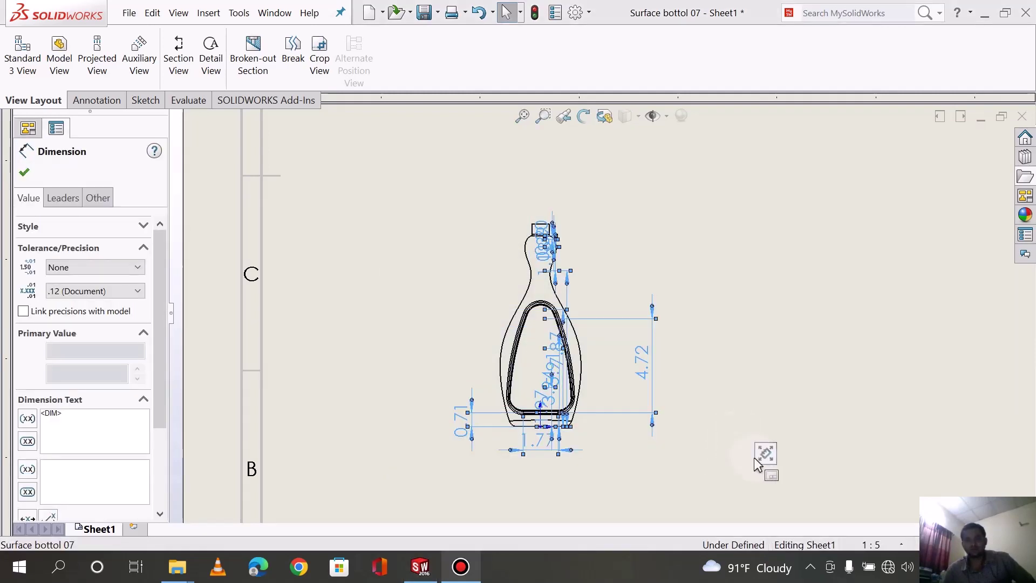
mouse_move(764, 454)
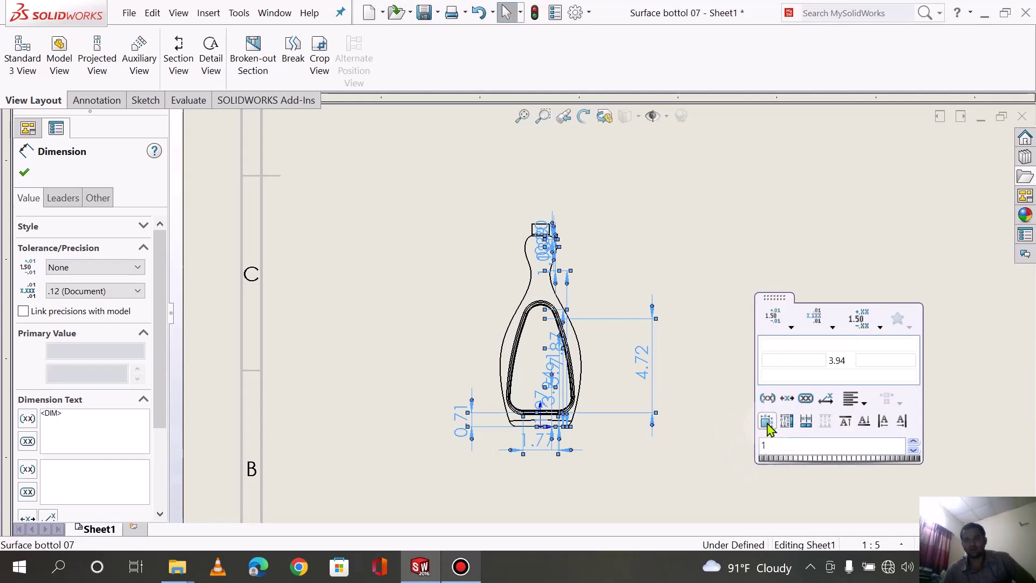
click(767, 423)
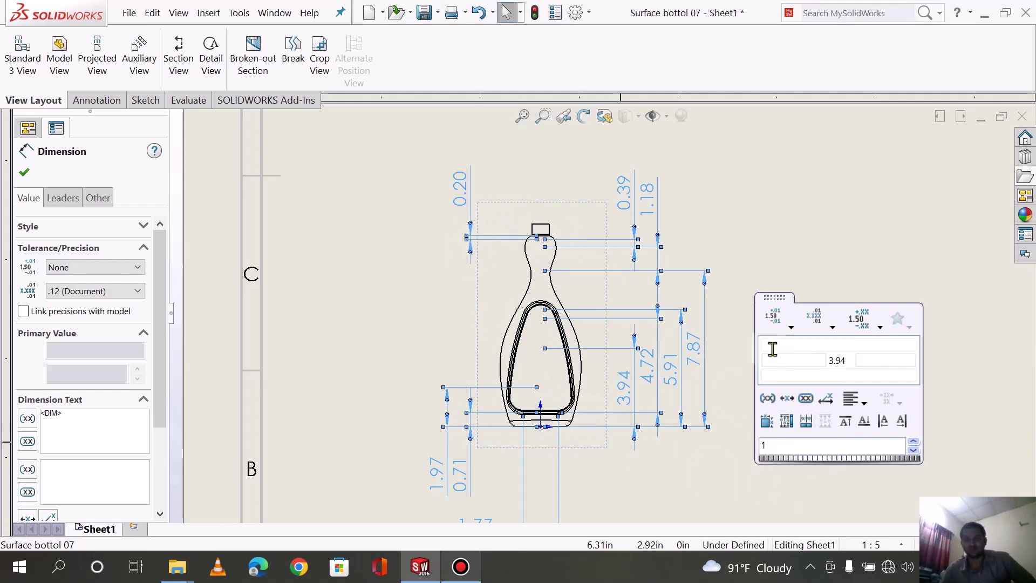
scroll(723, 344, down, 1)
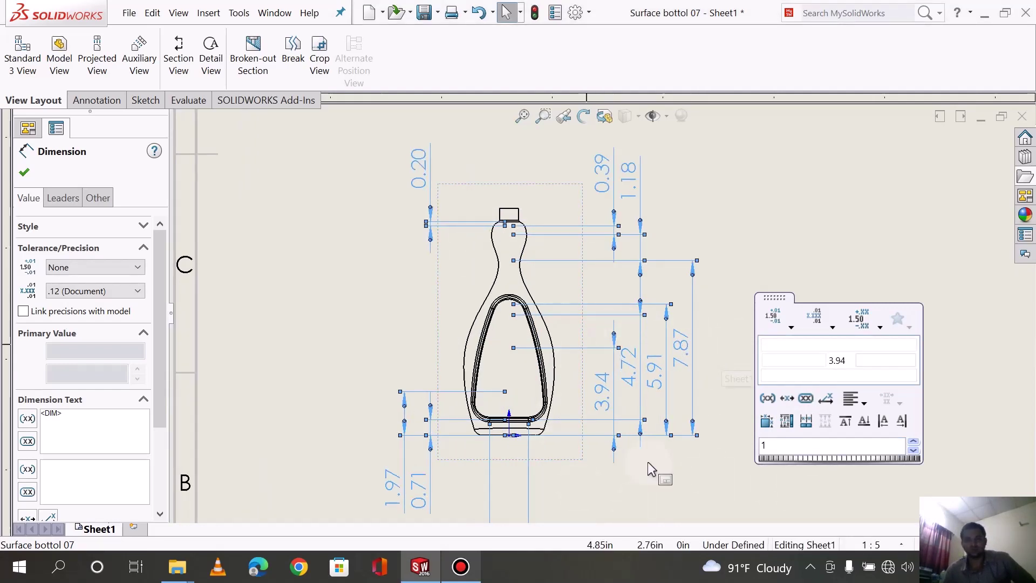
scroll(678, 300, up, 3)
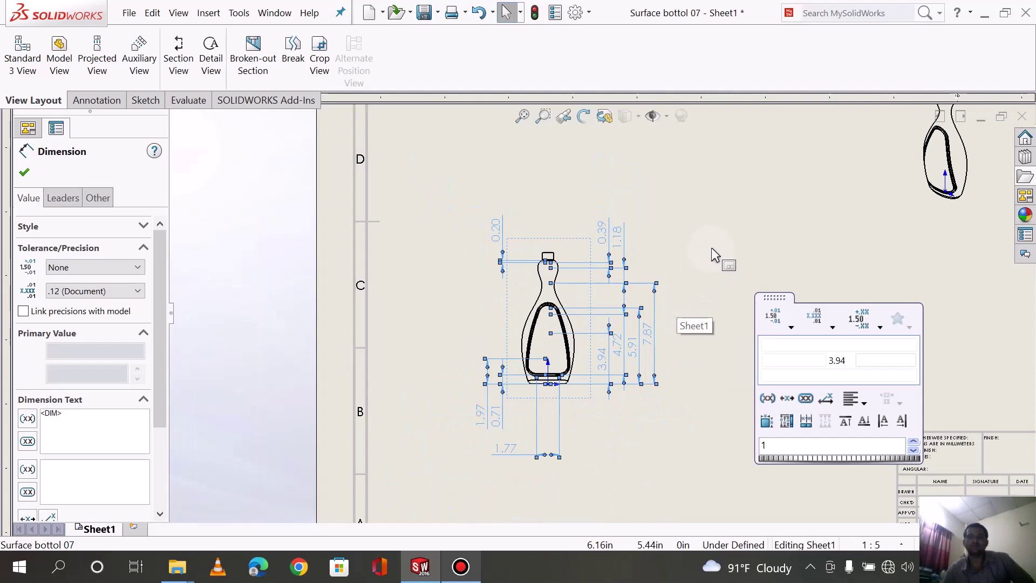
scroll(701, 246, up, 3)
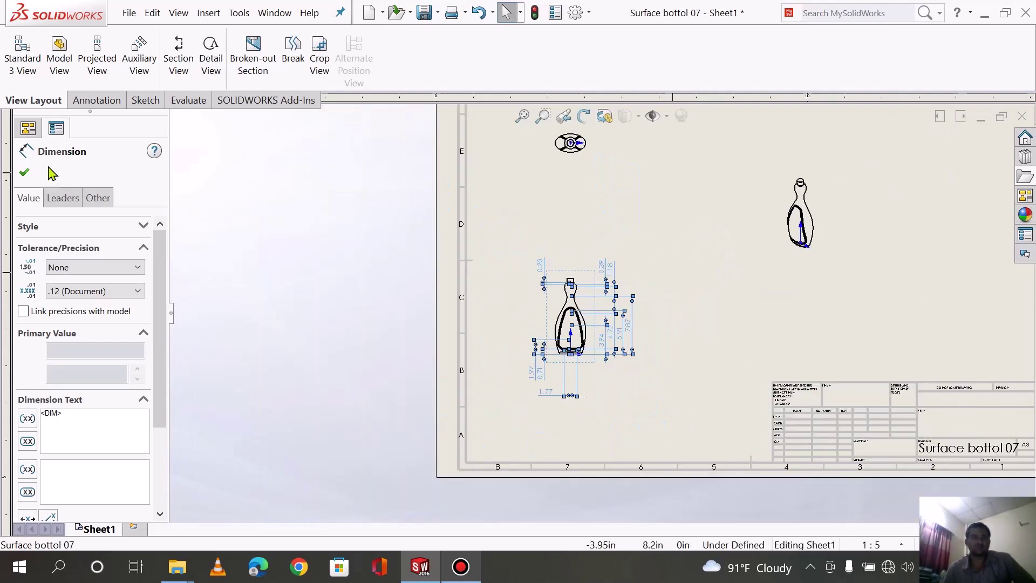
click(26, 173)
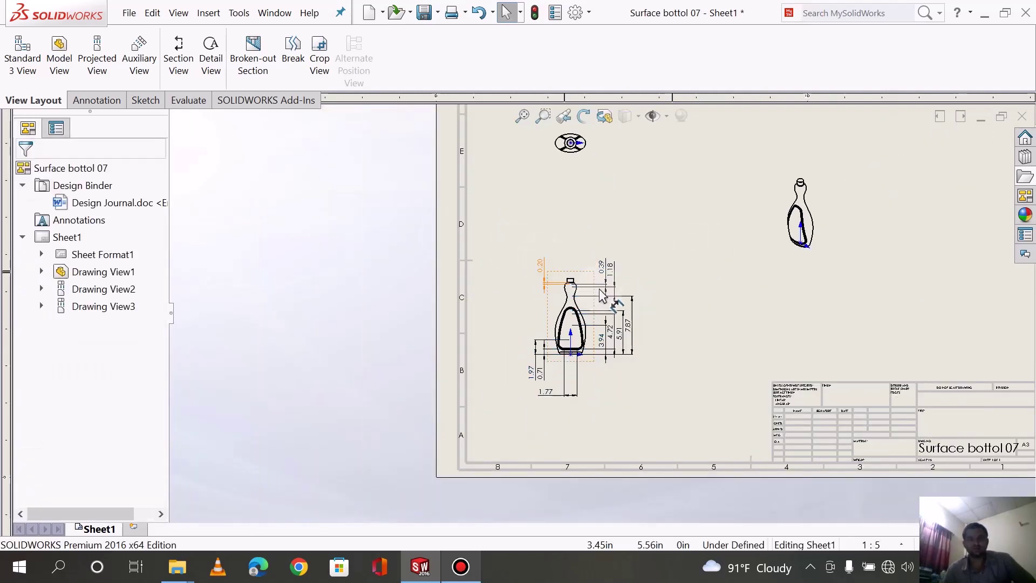
Import annotations into the top bottle view, including design annotations and items from hidden features
scroll(593, 281, down, 2)
scroll(584, 238, up, 4)
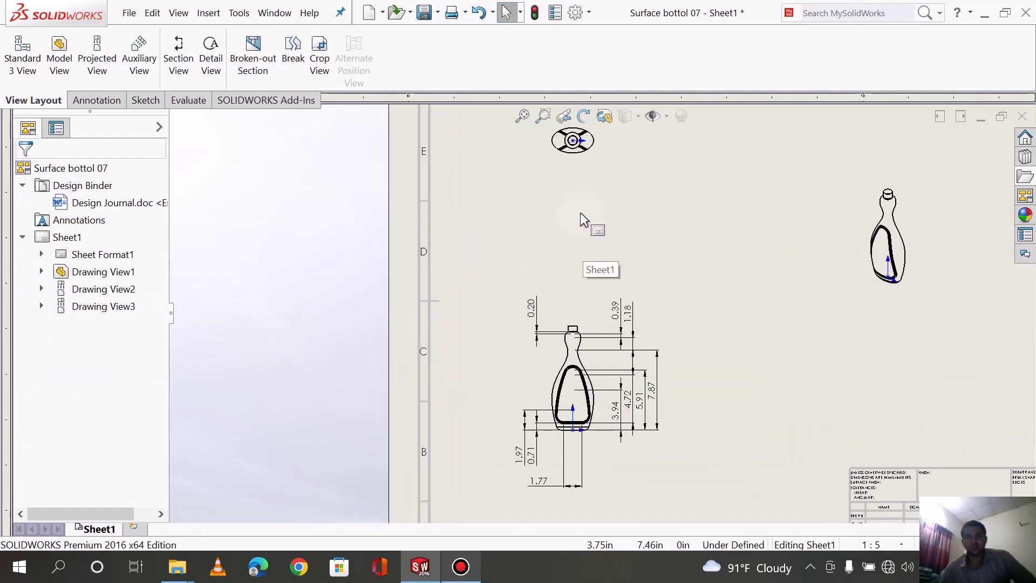
scroll(598, 218, down, 5)
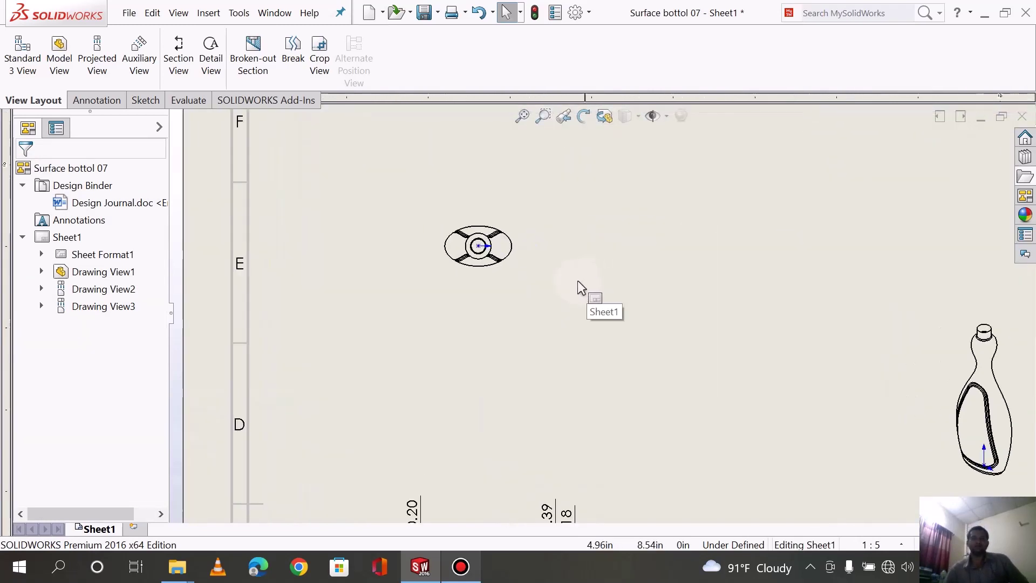
scroll(496, 237, down, 3)
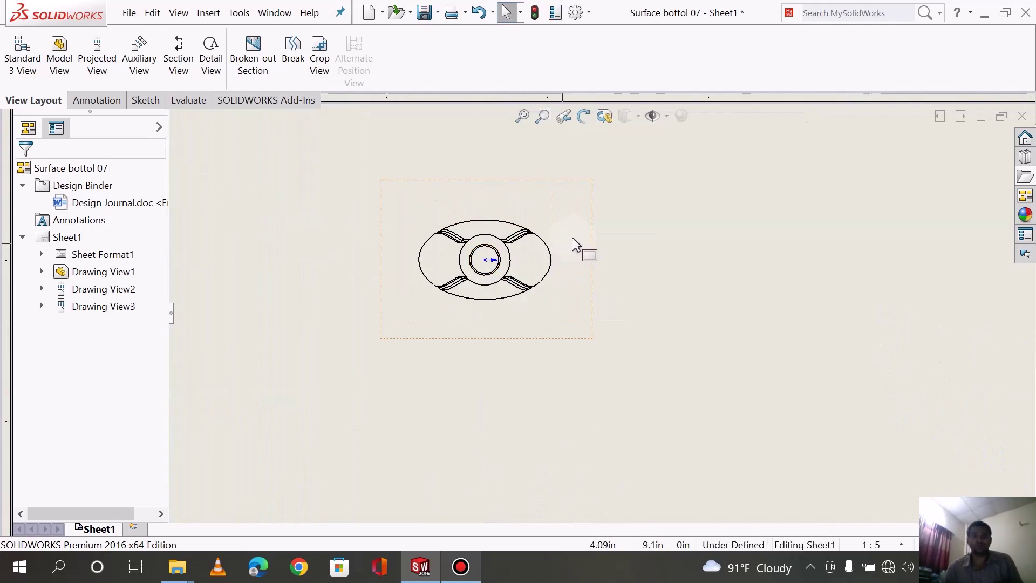
scroll(582, 234, down, 2)
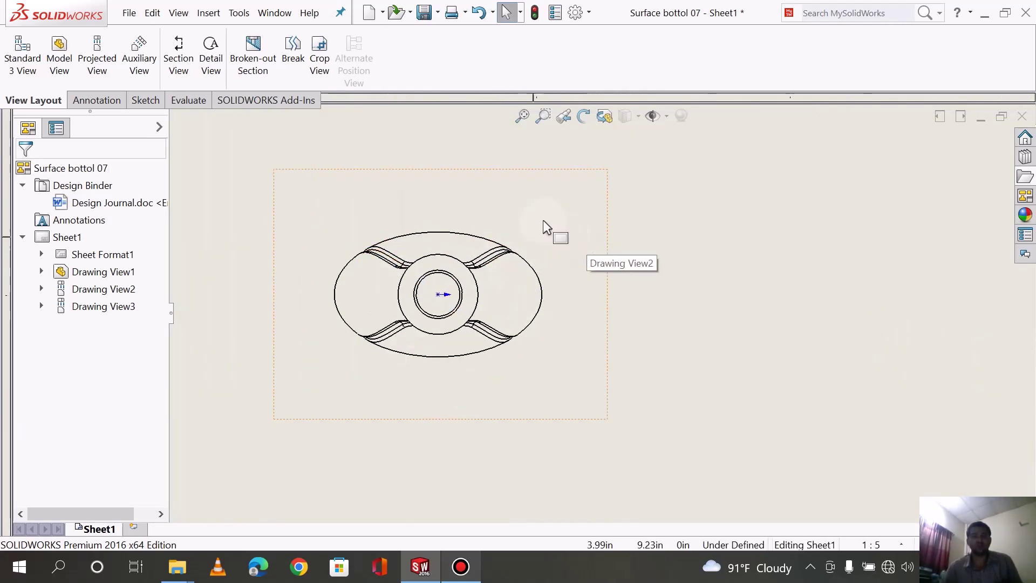
click(478, 274)
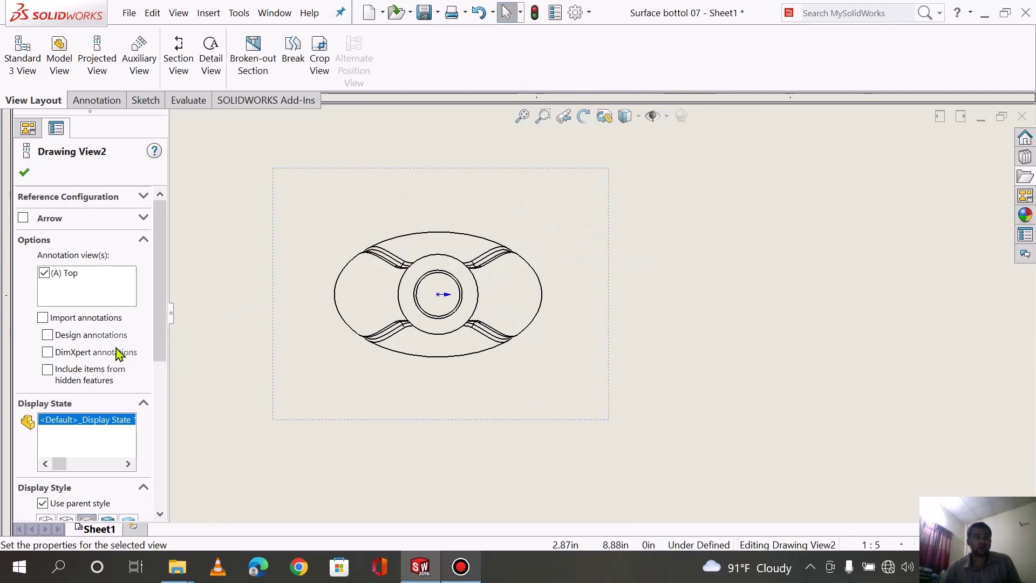
mouse_move(157, 265)
mouse_down()
mouse_move(152, 293)
mouse_move(159, 194)
mouse_move(153, 324)
mouse_move(169, 225)
mouse_move(152, 370)
mouse_move(166, 247)
mouse_up()
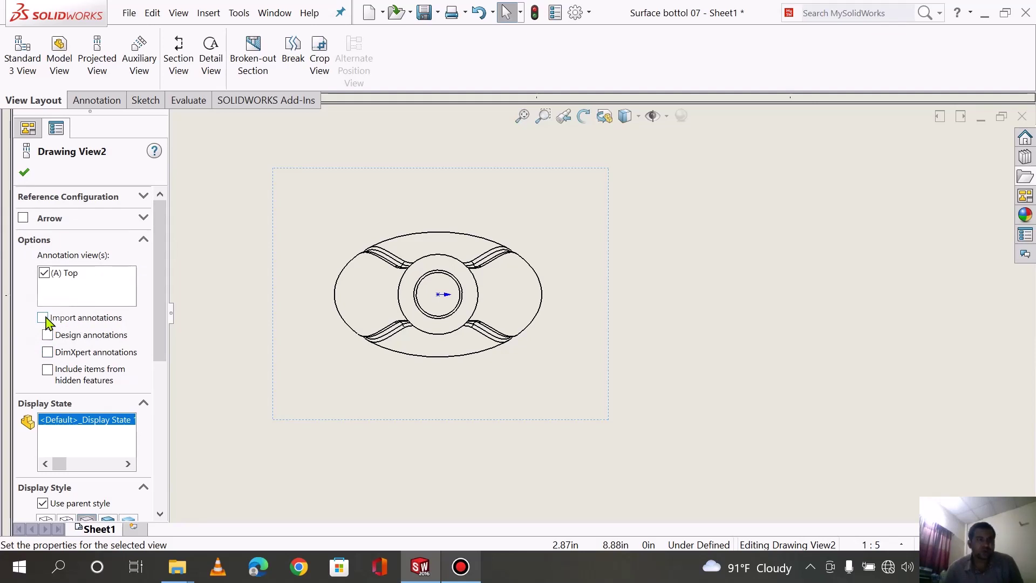
click(47, 371)
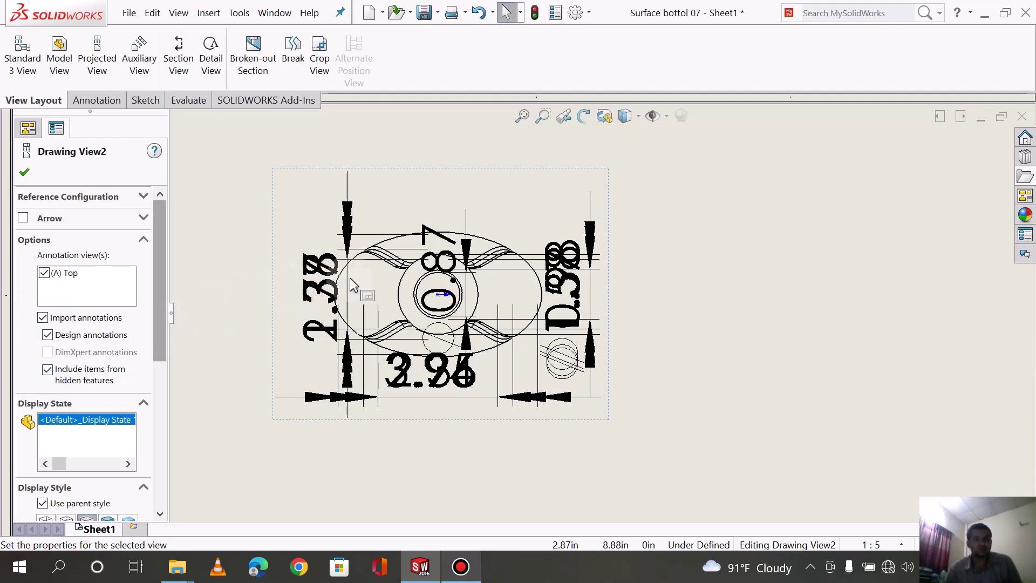
Examine the overlapping imported dimensions on the top bottle view and close the view's properties
scroll(464, 238, down, 2)
scroll(500, 343, up, 3)
scroll(502, 356, down, 2)
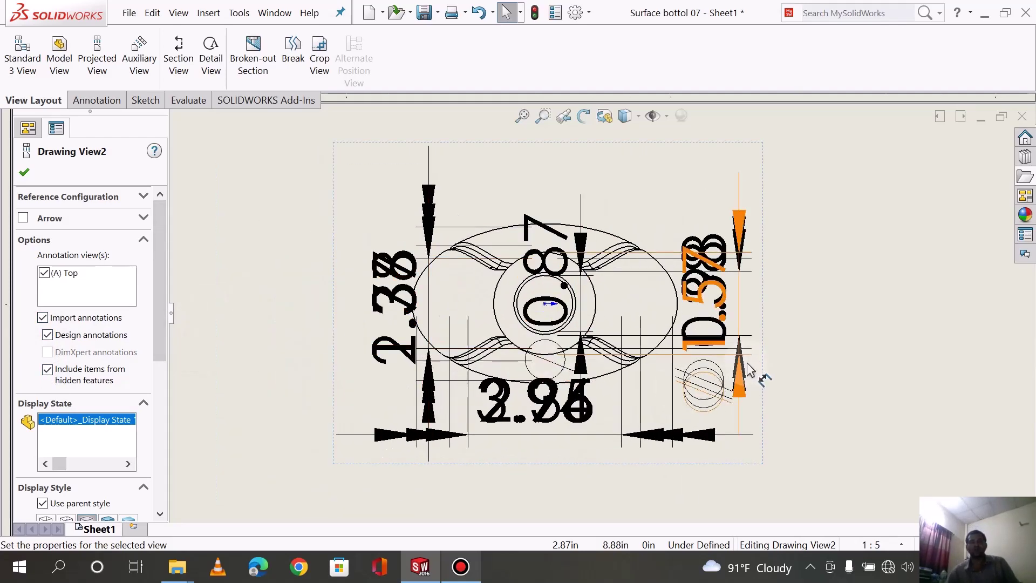
scroll(696, 332, down, 1)
scroll(650, 322, up, 2)
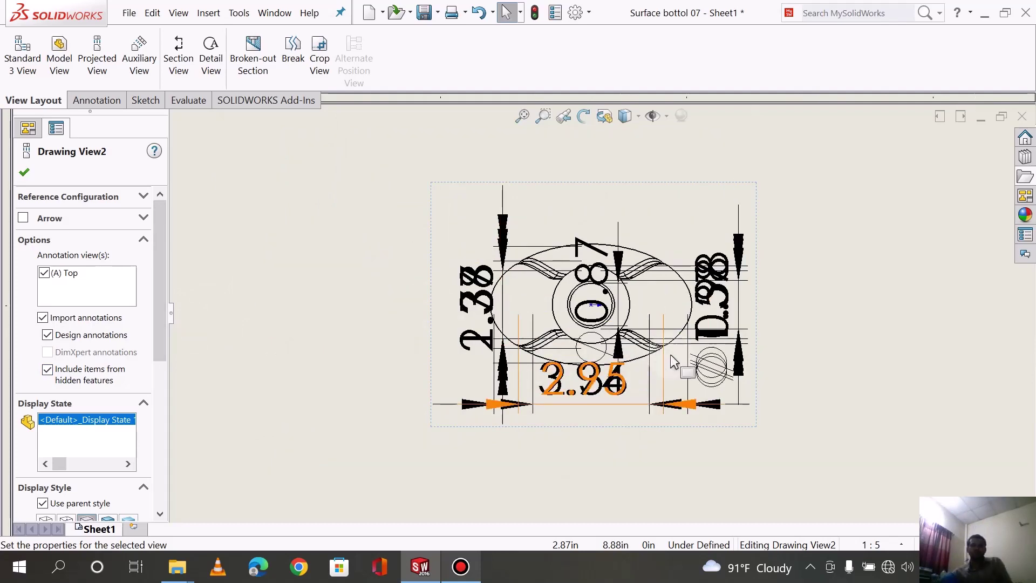
scroll(670, 354, up, 1)
scroll(687, 290, down, 1)
scroll(572, 385, down, 1)
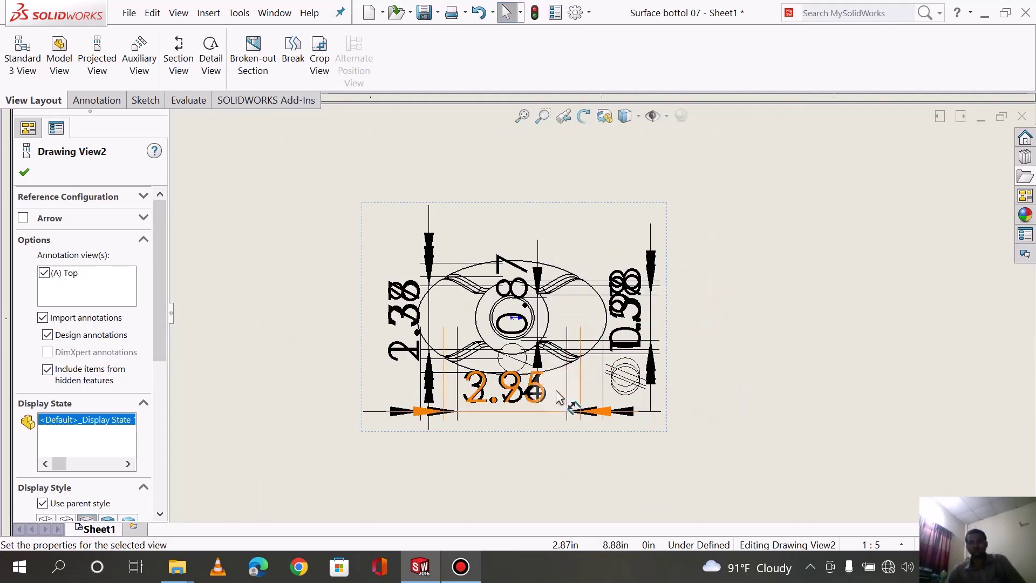
scroll(554, 387, up, 1)
scroll(556, 391, up, 2)
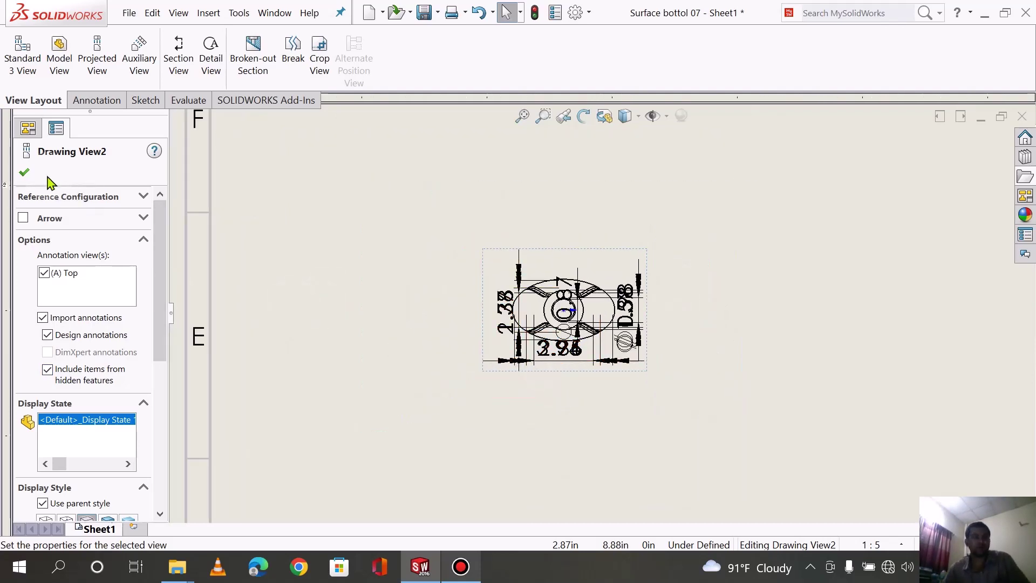
click(25, 173)
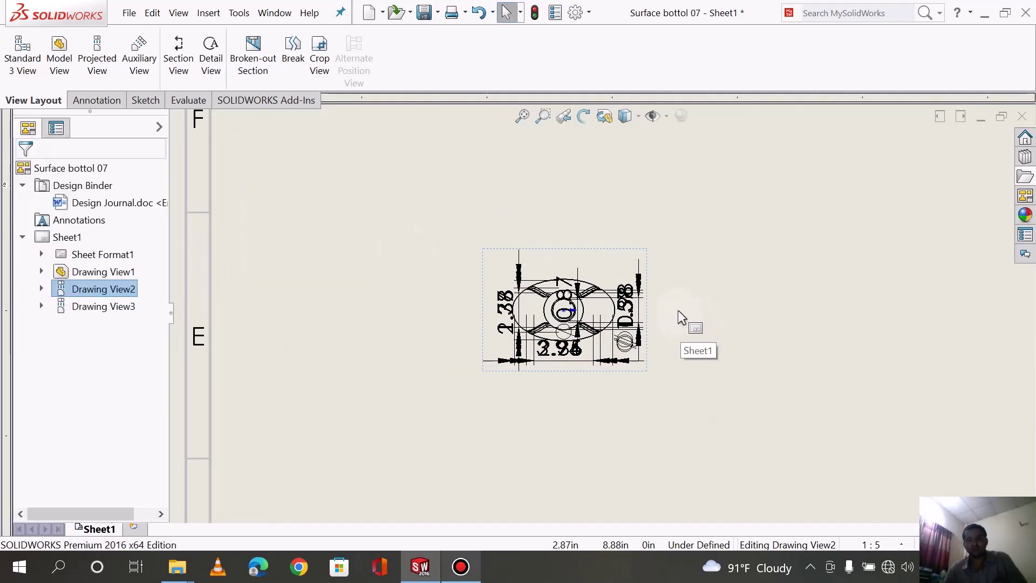
scroll(664, 316, down, 3)
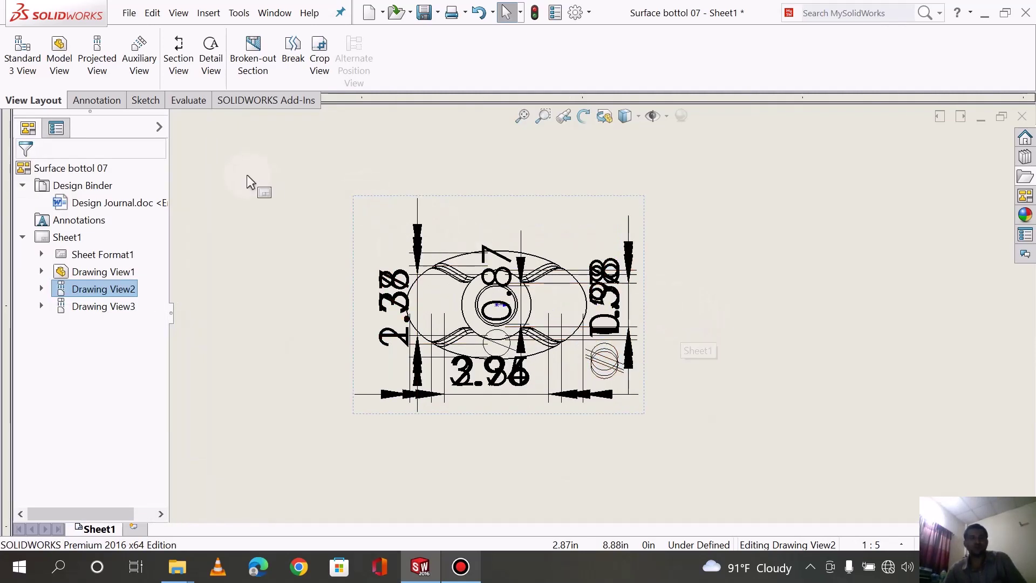
mouse_move(252, 167)
mouse_down()
mouse_move(300, 282)
mouse_move(687, 412)
mouse_move(700, 452)
mouse_up()
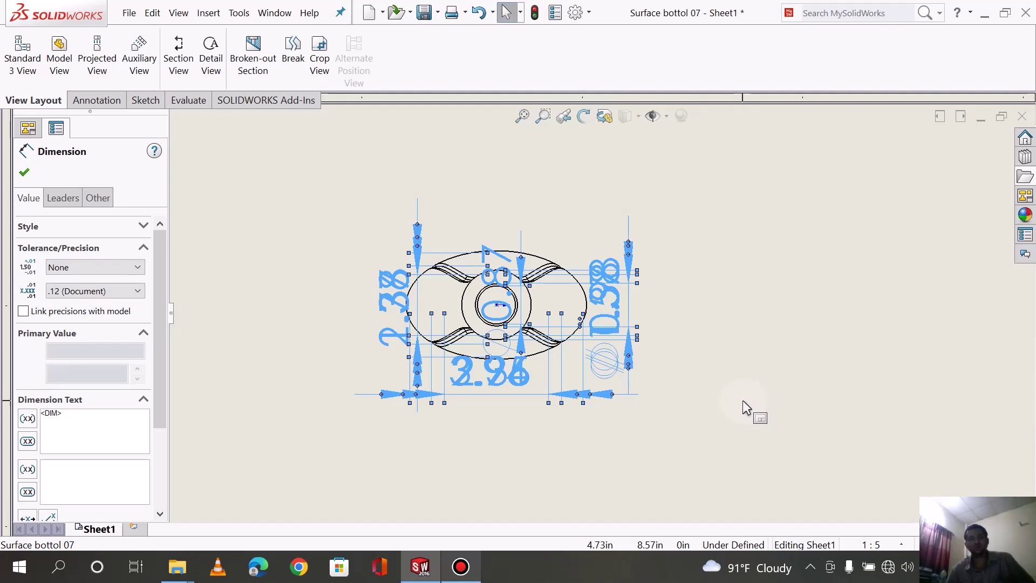
scroll(741, 405, up, 1)
scroll(734, 375, up, 2)
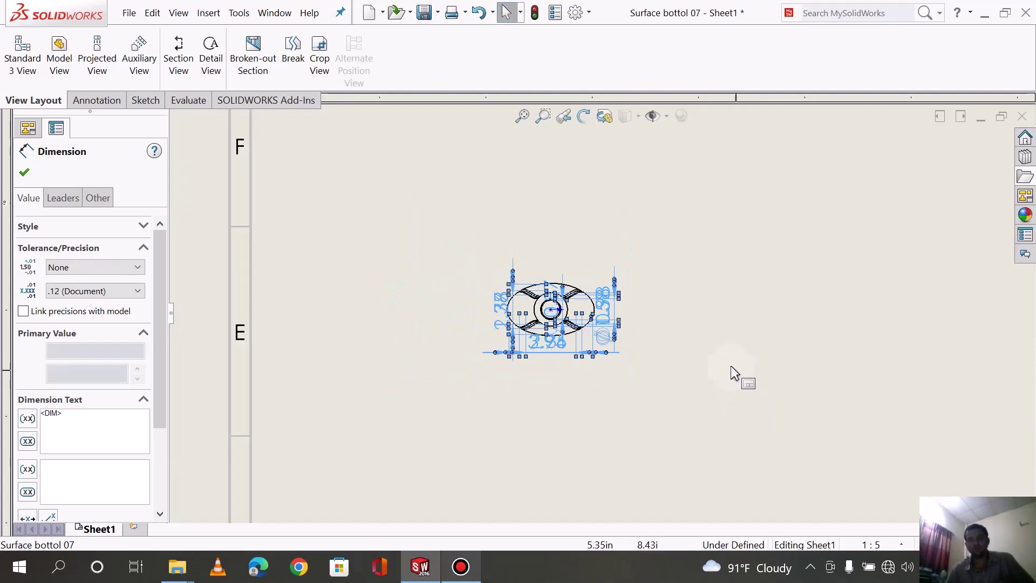
click(702, 329)
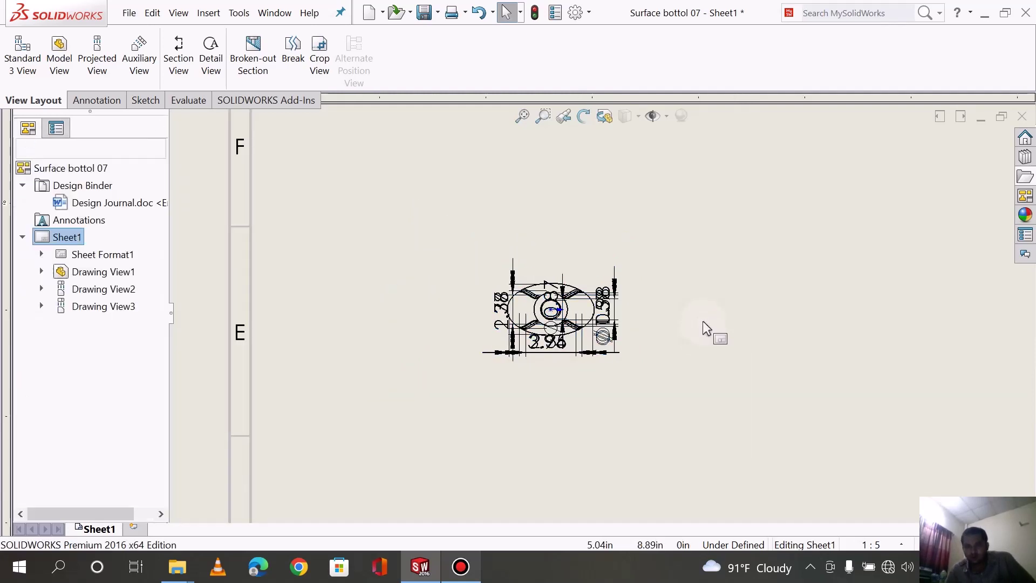
right_click(703, 321)
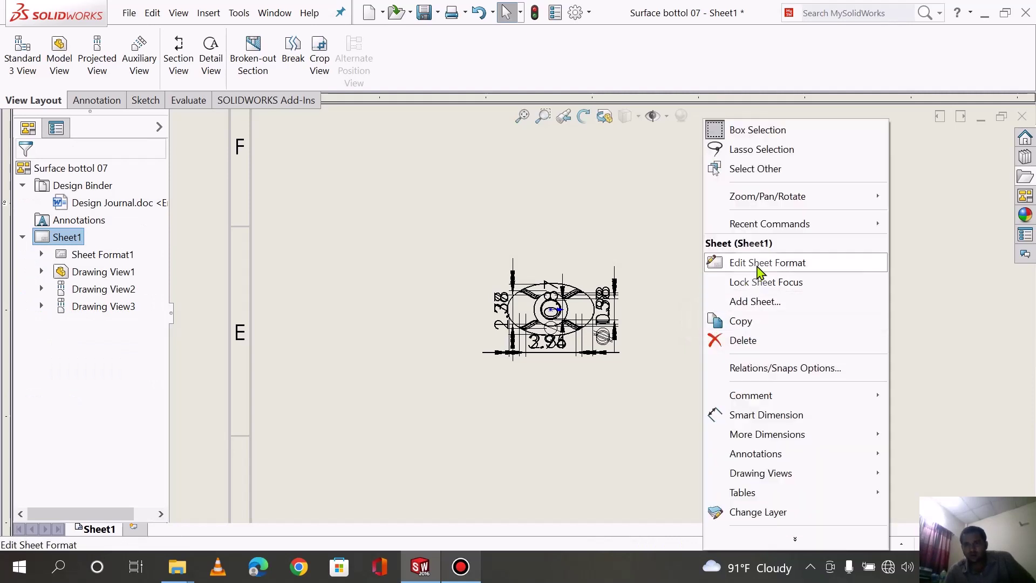
click(784, 416)
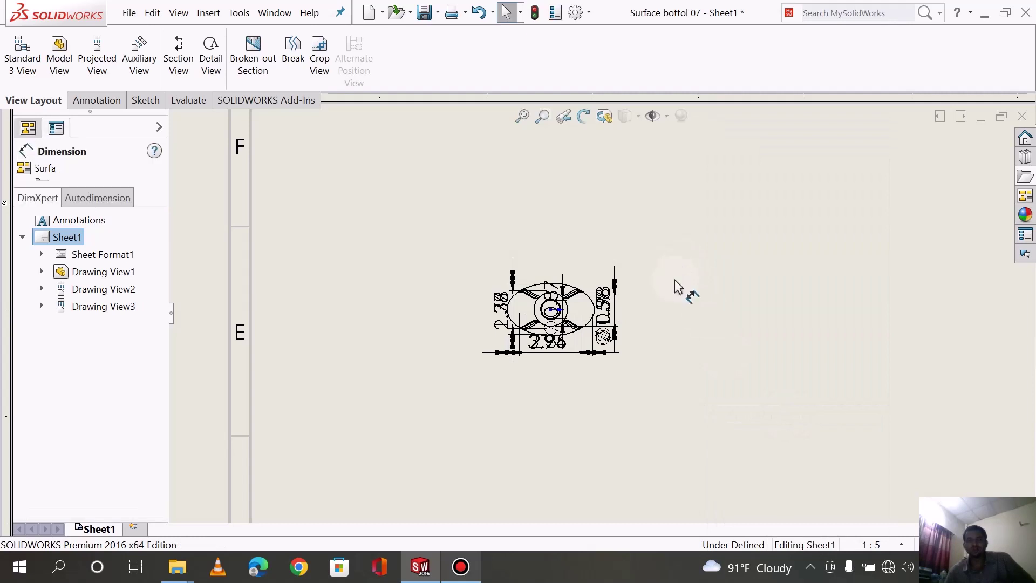
scroll(643, 325, down, 2)
scroll(541, 249, down, 1)
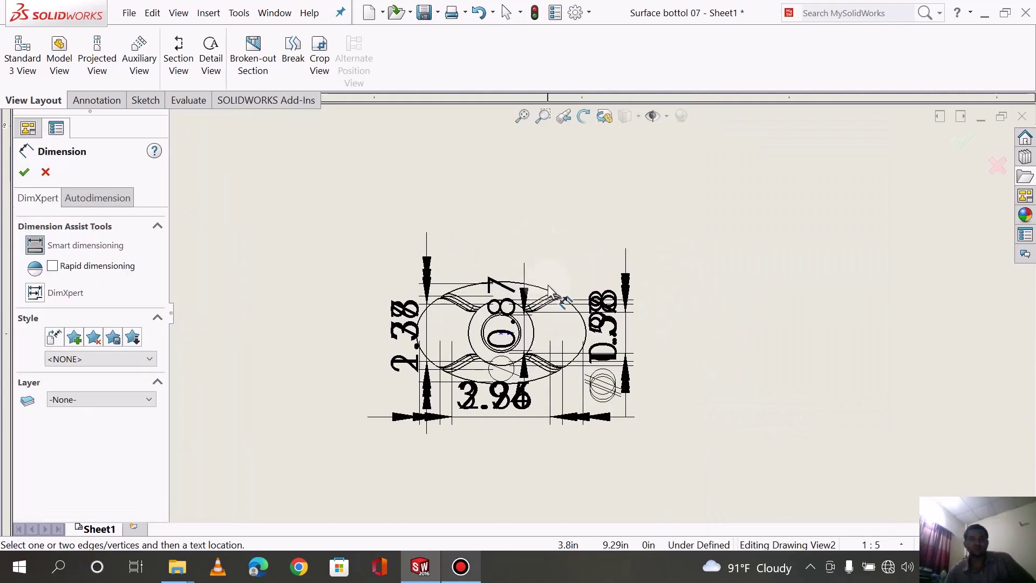
click(26, 172)
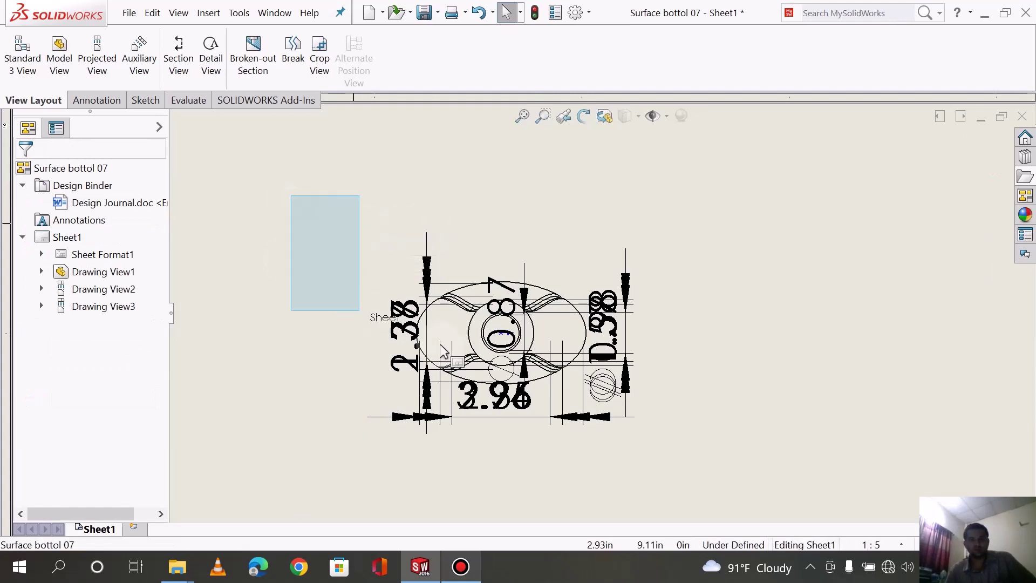
Select all imported dimensions on the top bottle view and auto-arrange them around the view
drag(442, 350, 721, 474)
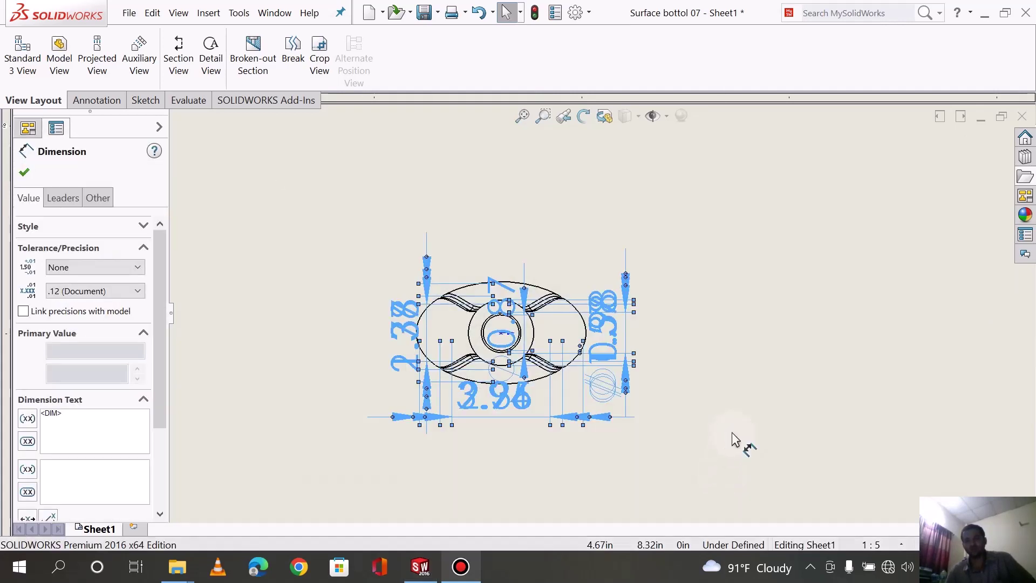
mouse_move(762, 455)
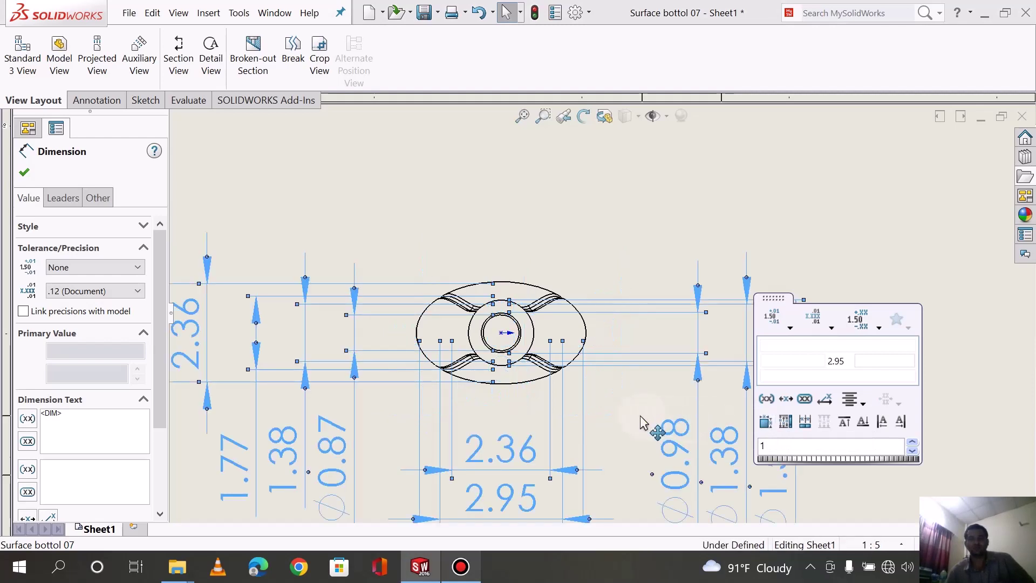
scroll(613, 411, up, 4)
scroll(613, 411, up, 3)
scroll(632, 380, down, 5)
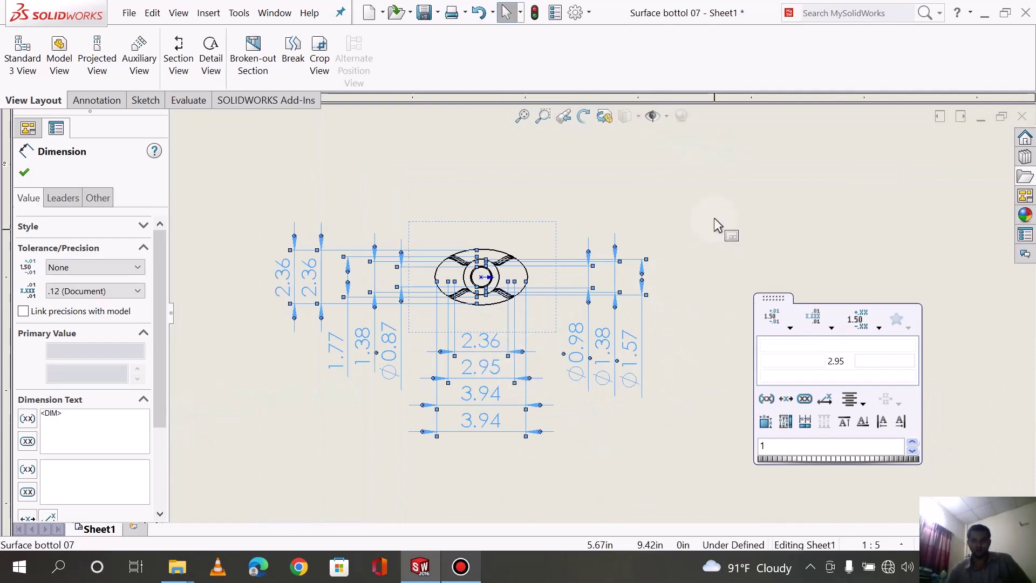
click(26, 174)
scroll(627, 393, up, 3)
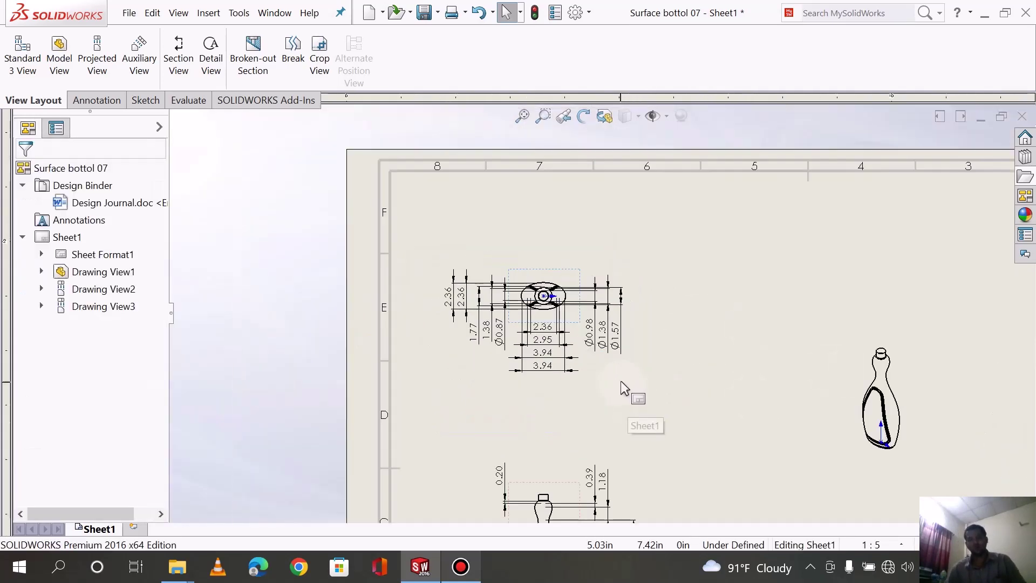
scroll(625, 389, down, 2)
scroll(556, 331, up, 1)
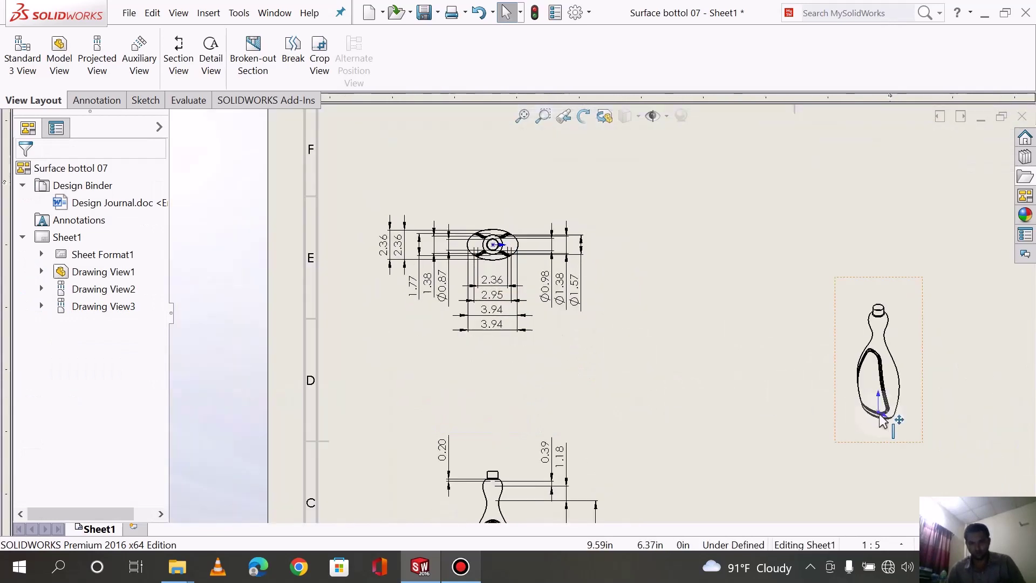
Set the display style of the isometric bottle view to shaded with edges and close its properties
scroll(767, 412, down, 1)
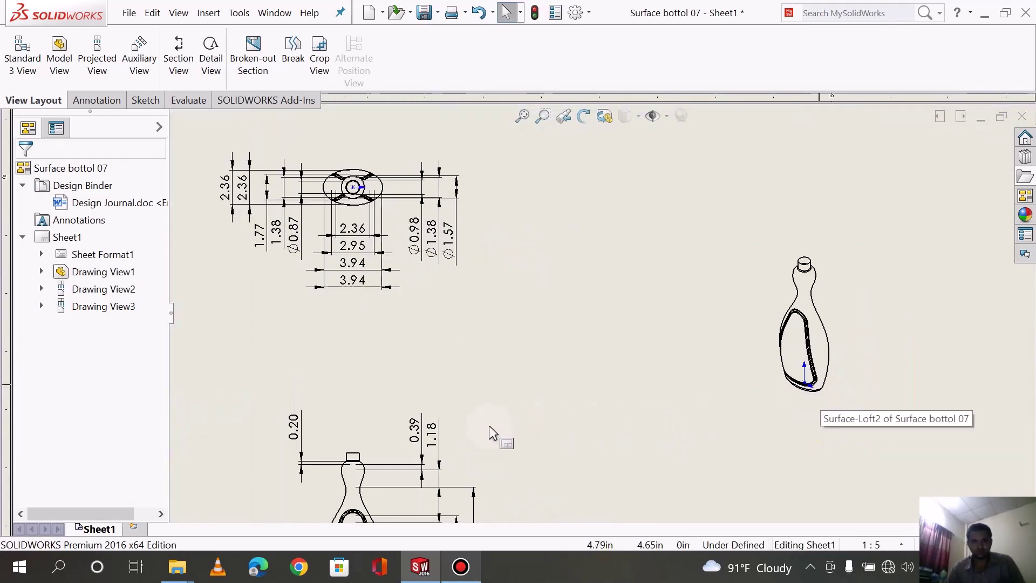
scroll(489, 425, up, 3)
scroll(591, 393, down, 2)
scroll(700, 315, up, 1)
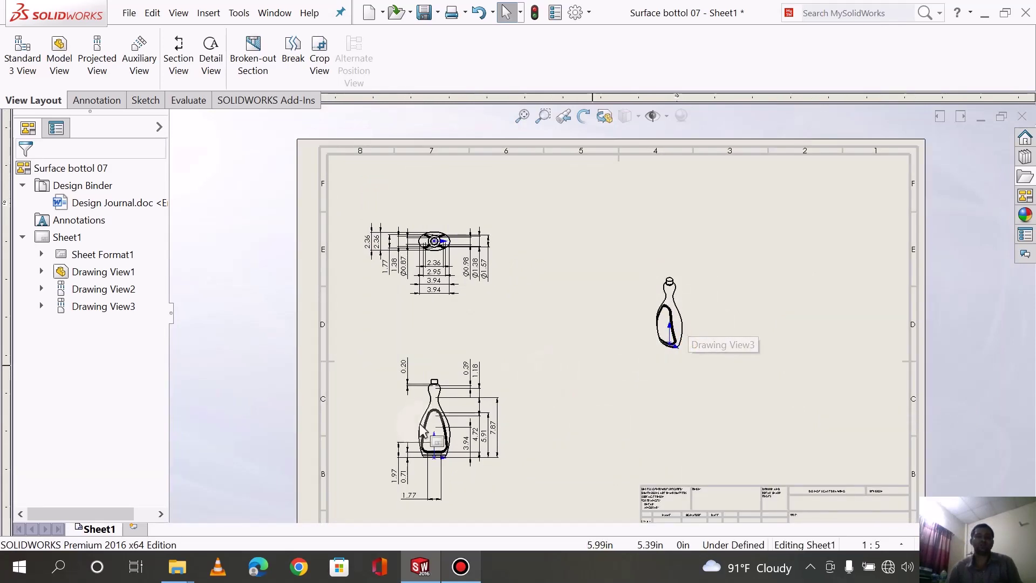
click(655, 307)
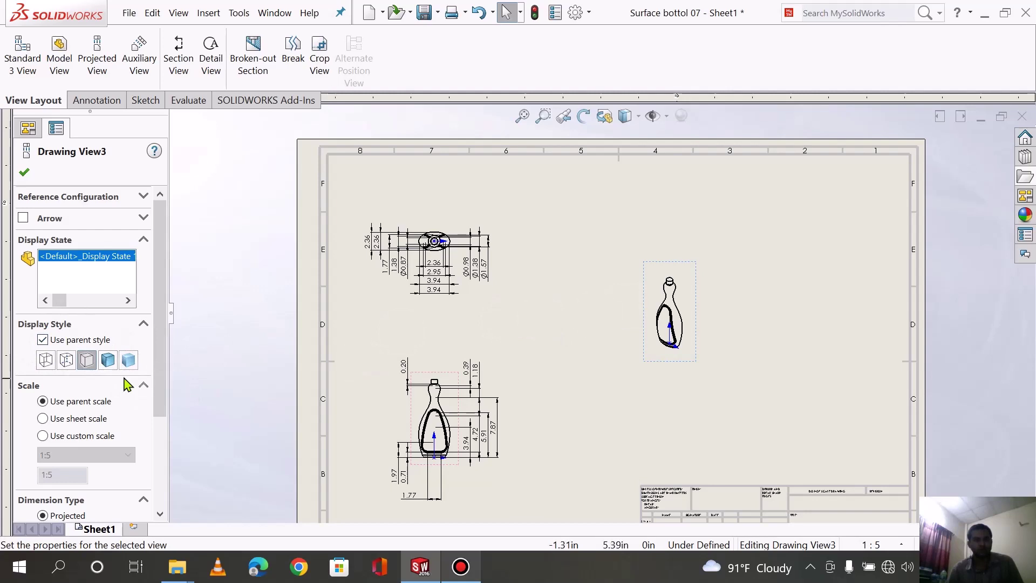
click(107, 360)
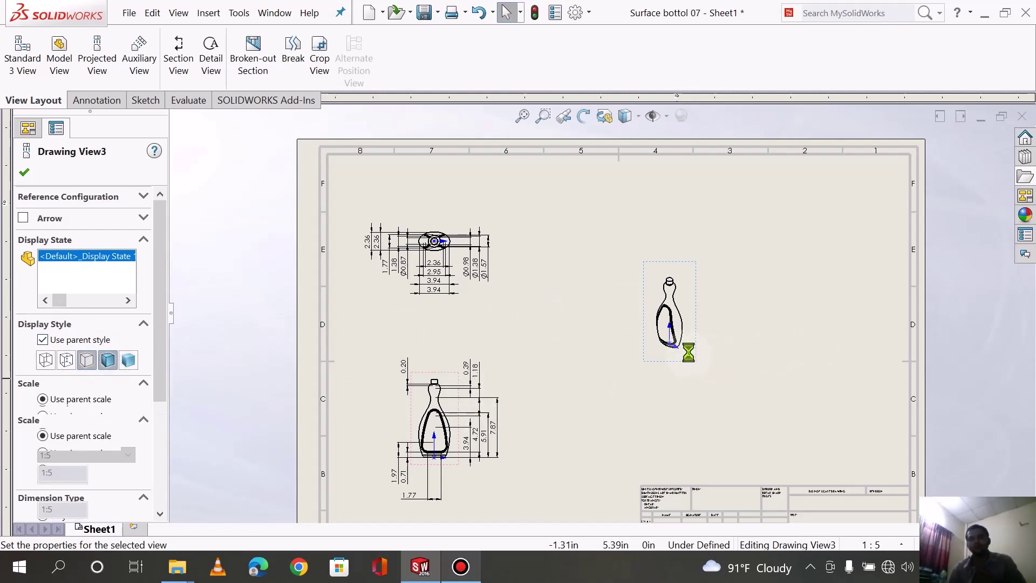
scroll(696, 340, down, 3)
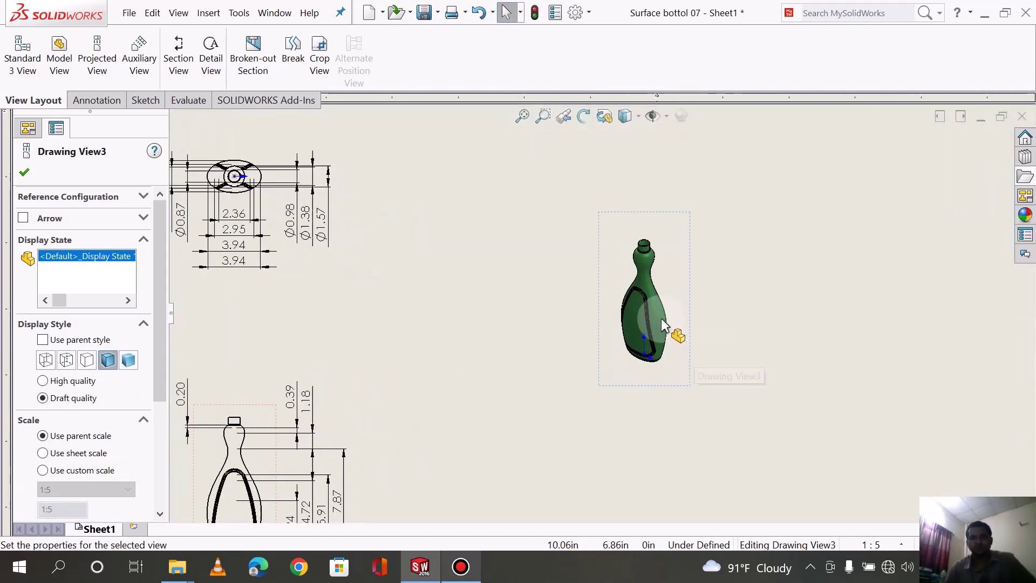
scroll(545, 370, up, 3)
scroll(545, 370, down, 2)
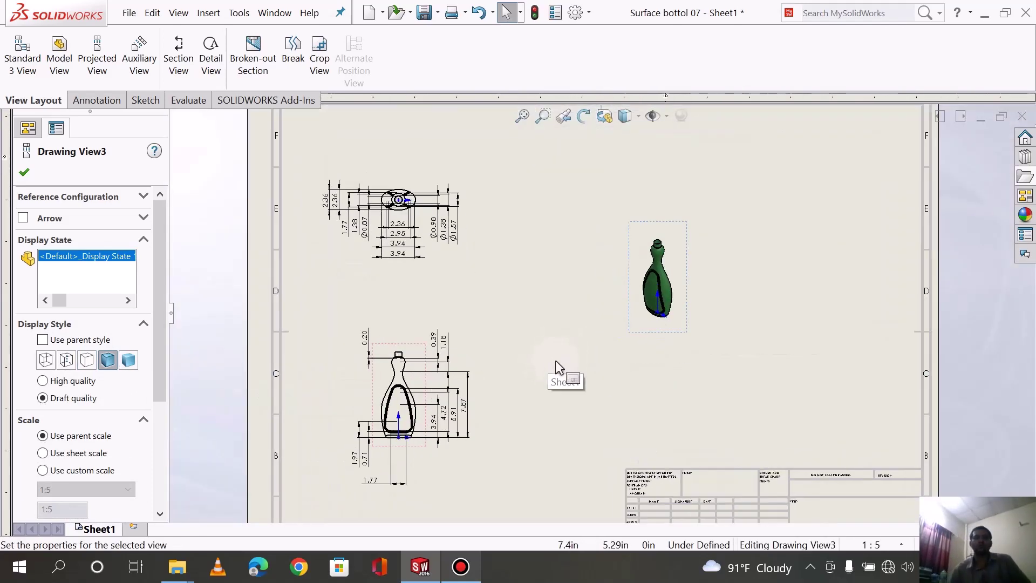
scroll(558, 367, up, 2)
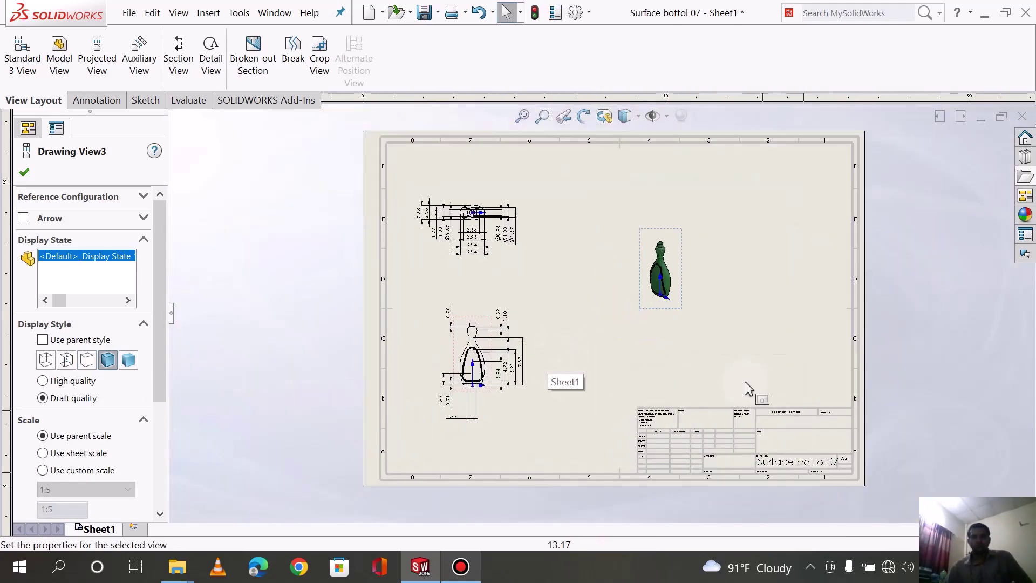
scroll(479, 339, down, 2)
scroll(474, 342, up, 3)
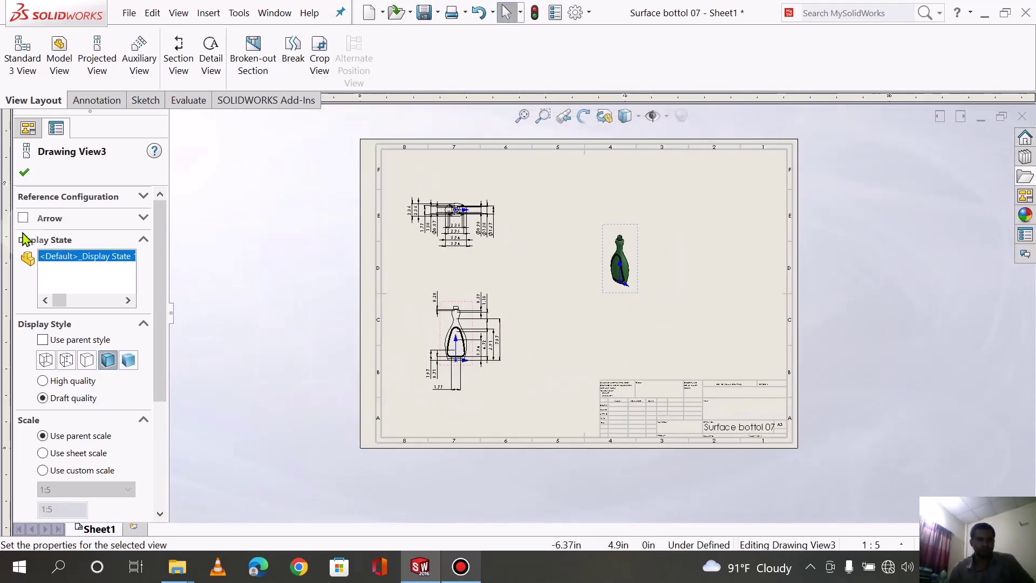
click(24, 173)
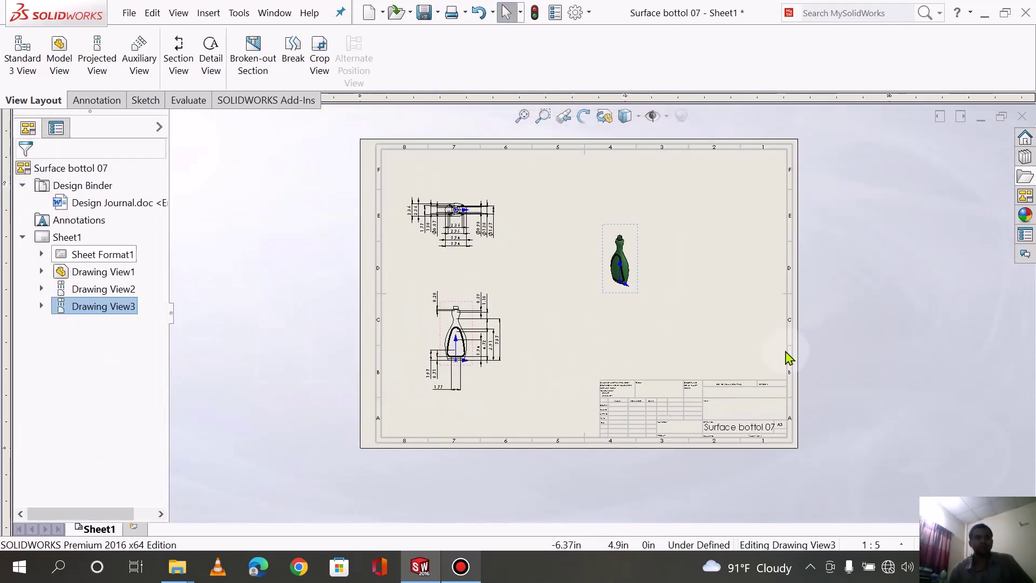
Sketch a vertical centerline about 15 in long from the origin of the front bottle view up past the cap
scroll(619, 289, down, 1)
scroll(613, 389, down, 2)
scroll(606, 399, up, 2)
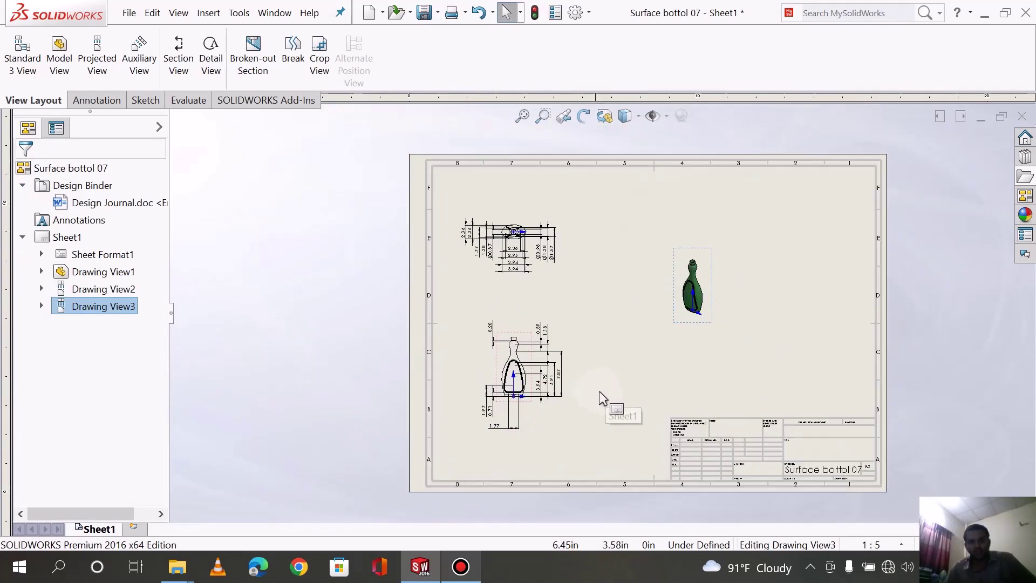
scroll(571, 383, down, 2)
scroll(493, 350, down, 1)
scroll(499, 394, down, 1)
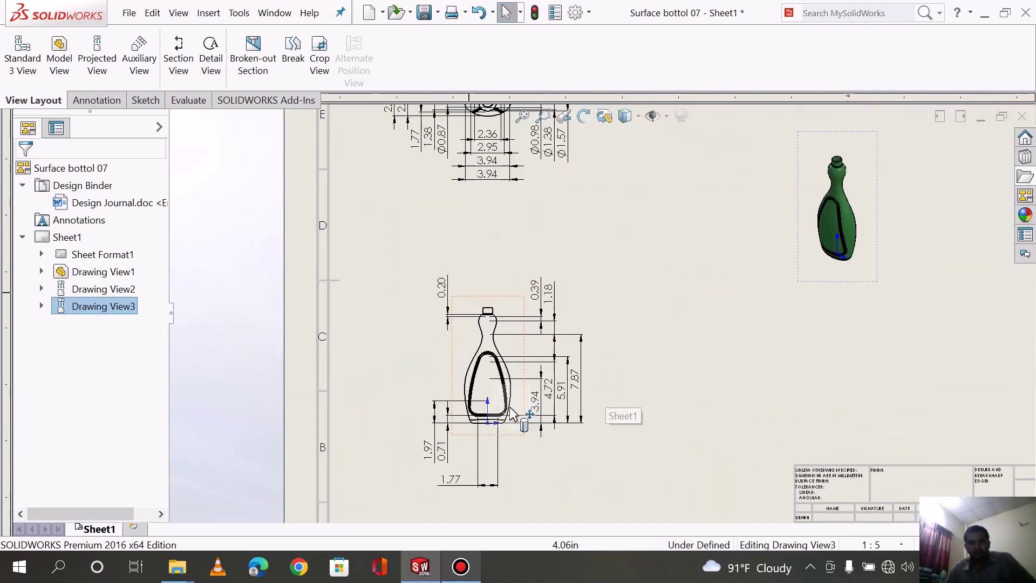
scroll(513, 403, down, 1)
scroll(550, 373, down, 1)
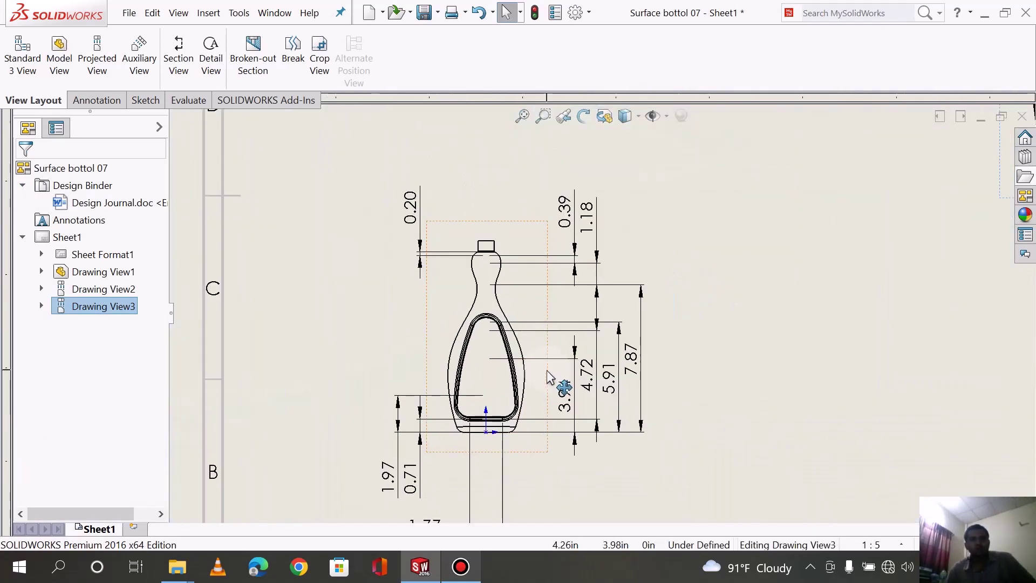
click(145, 100)
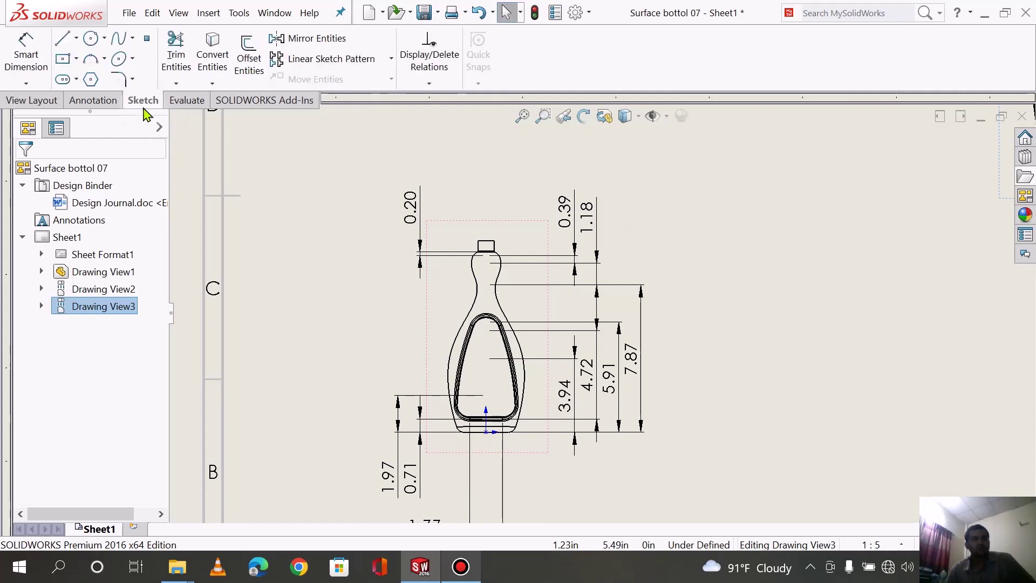
click(76, 38)
click(486, 432)
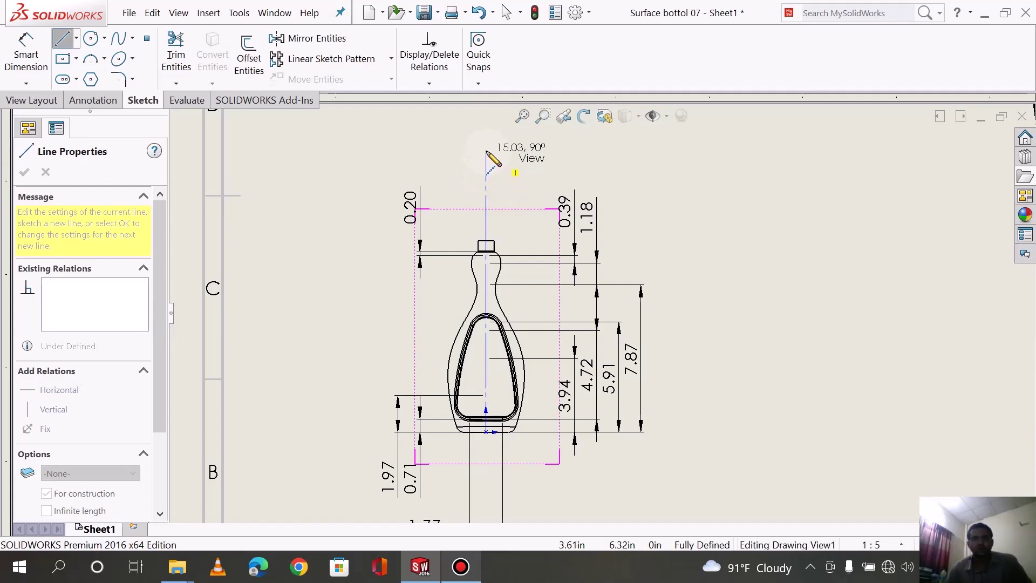
click(485, 151)
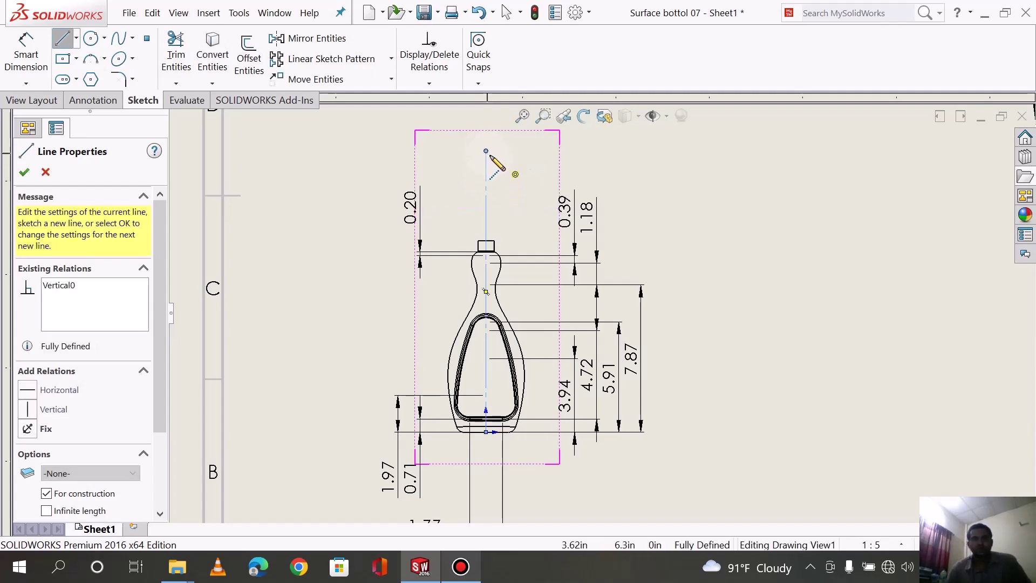
Sketch a horizontal centerline from the front view's origin rightward beyond the 7.87 dimension and end the line command
click(486, 431)
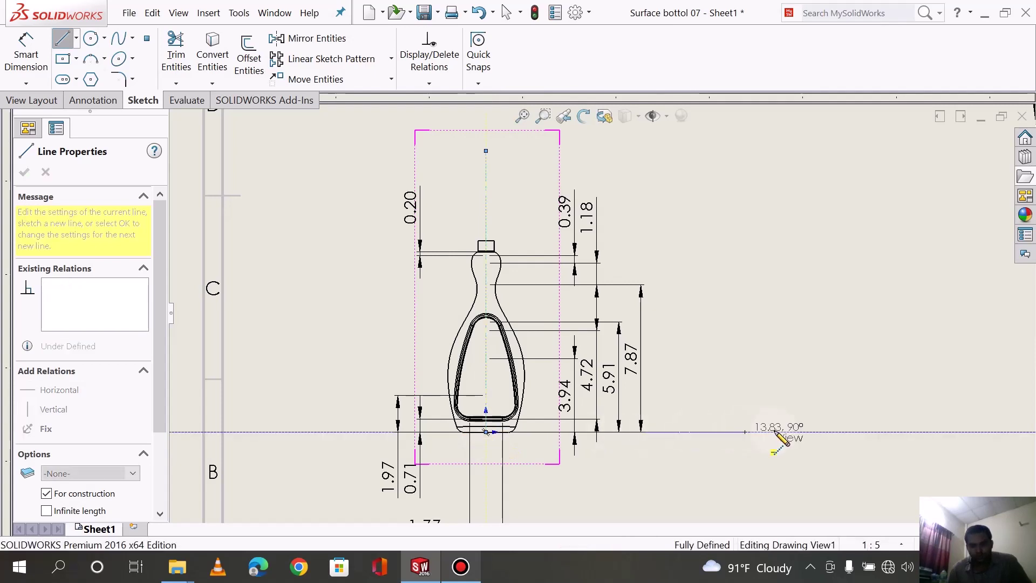
click(824, 431)
right_click(825, 432)
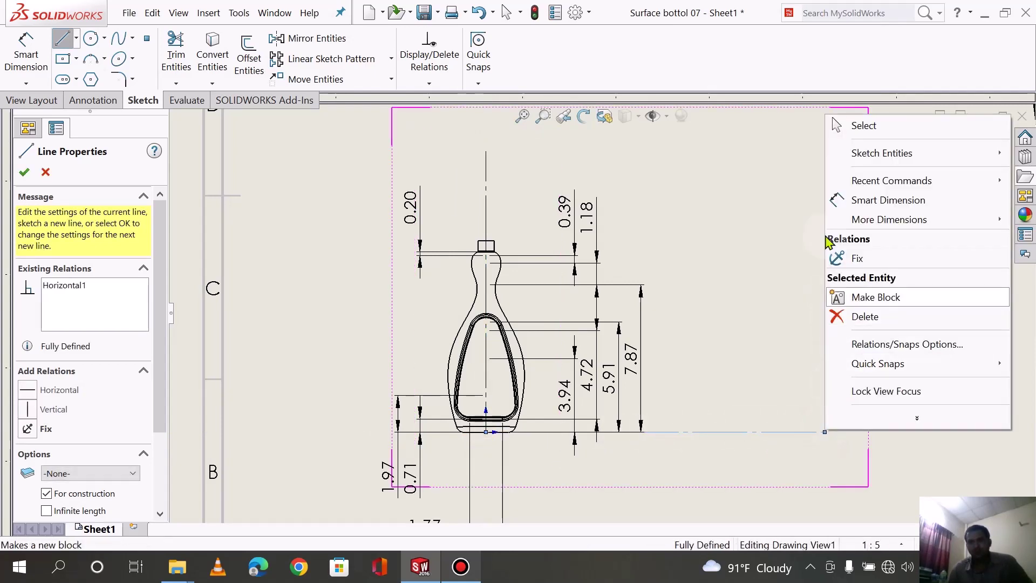
click(885, 129)
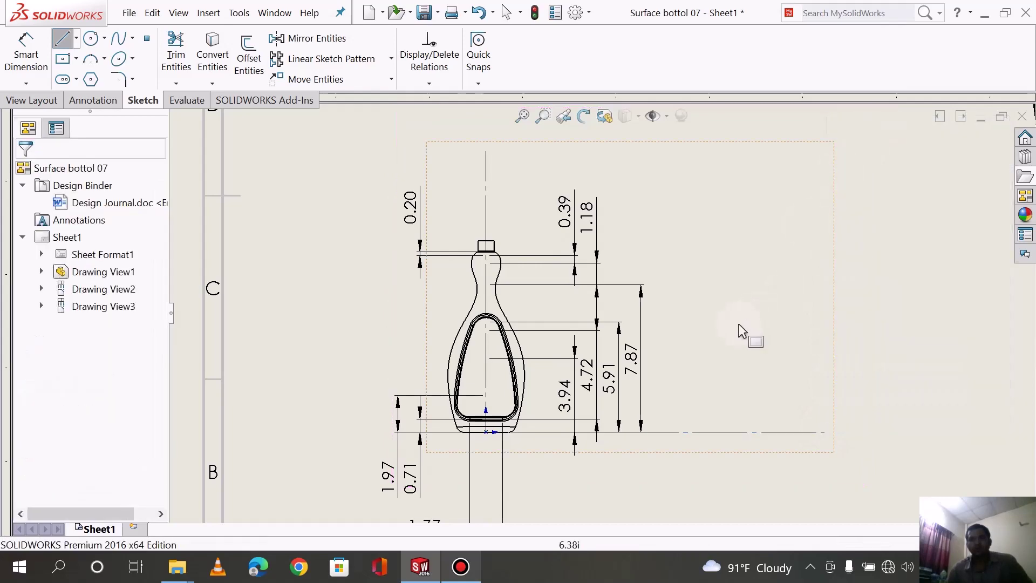
Sketch a vertical centerline about 4 in long from the center of the top bottle view upward past its outline
scroll(738, 331, up, 5)
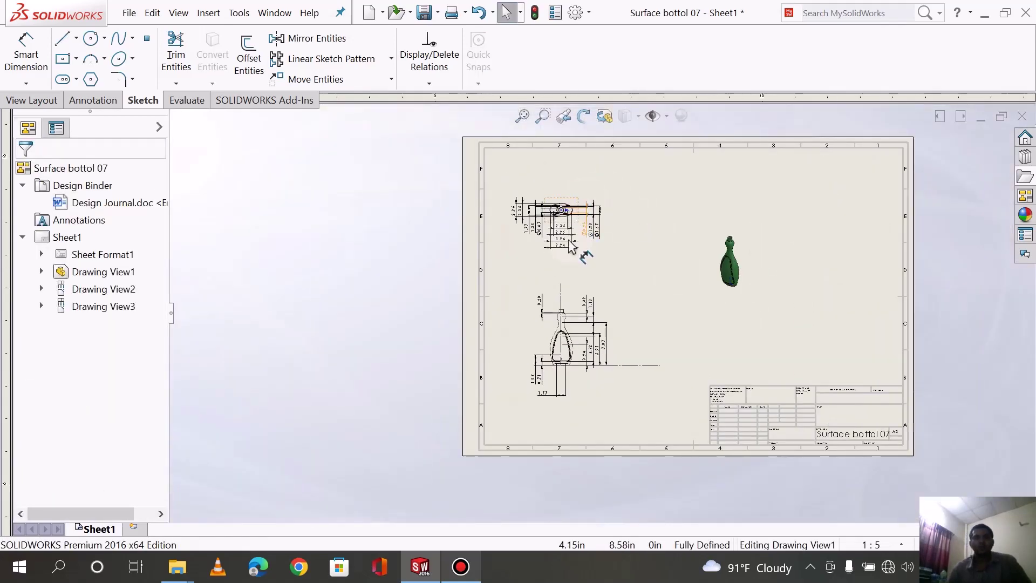
scroll(572, 247, down, 10)
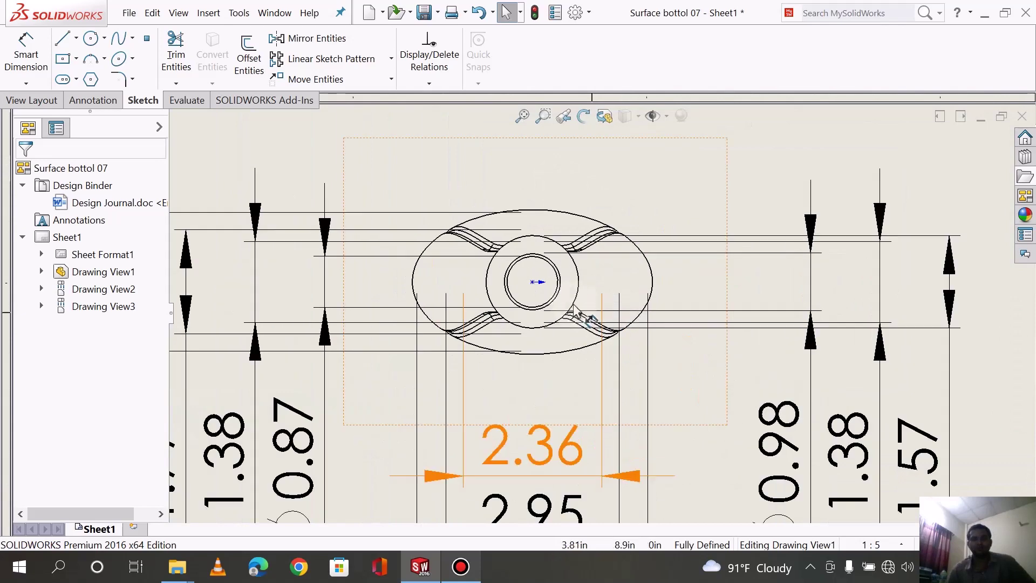
scroll(546, 229, up, 5)
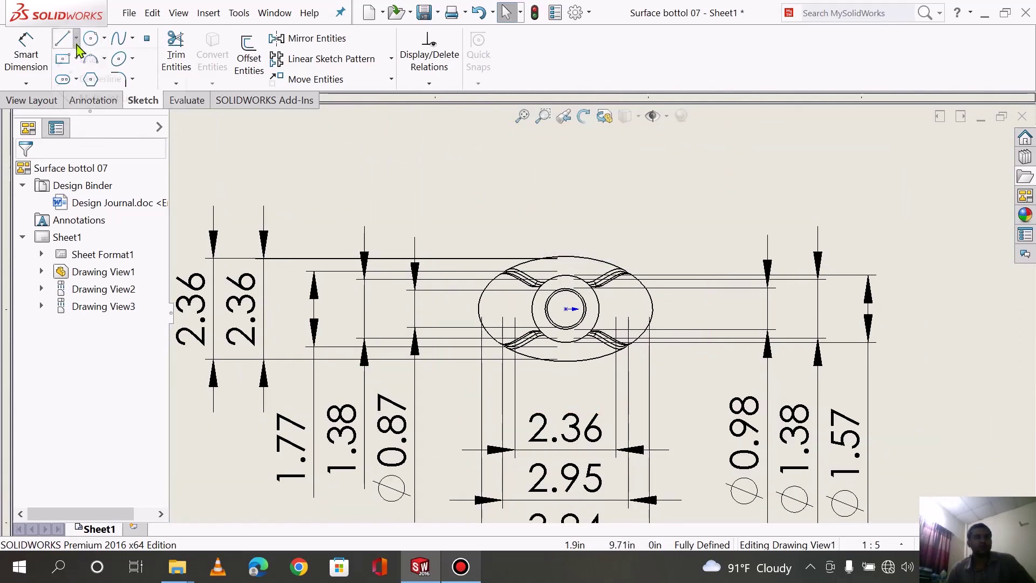
click(81, 79)
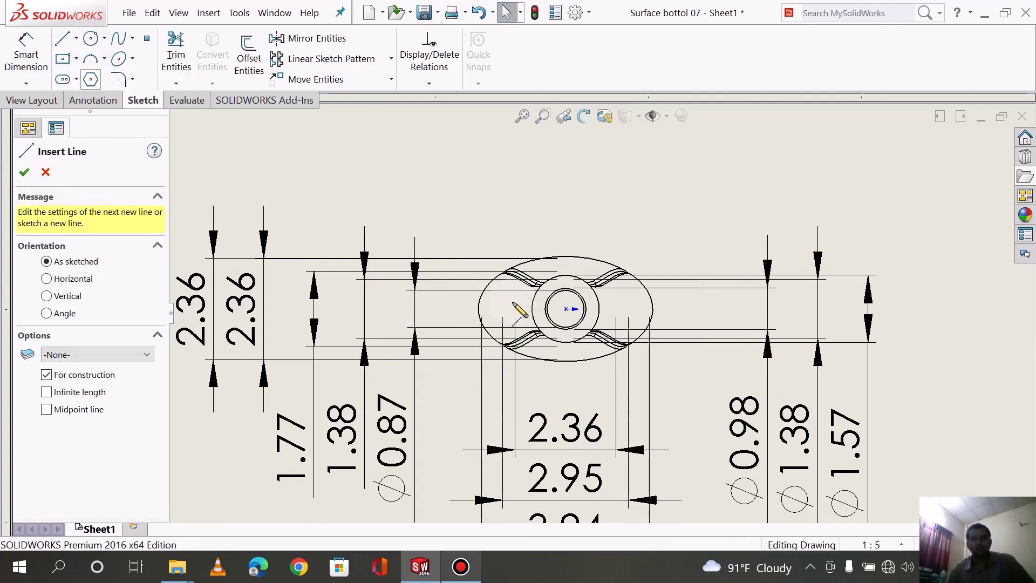
click(565, 308)
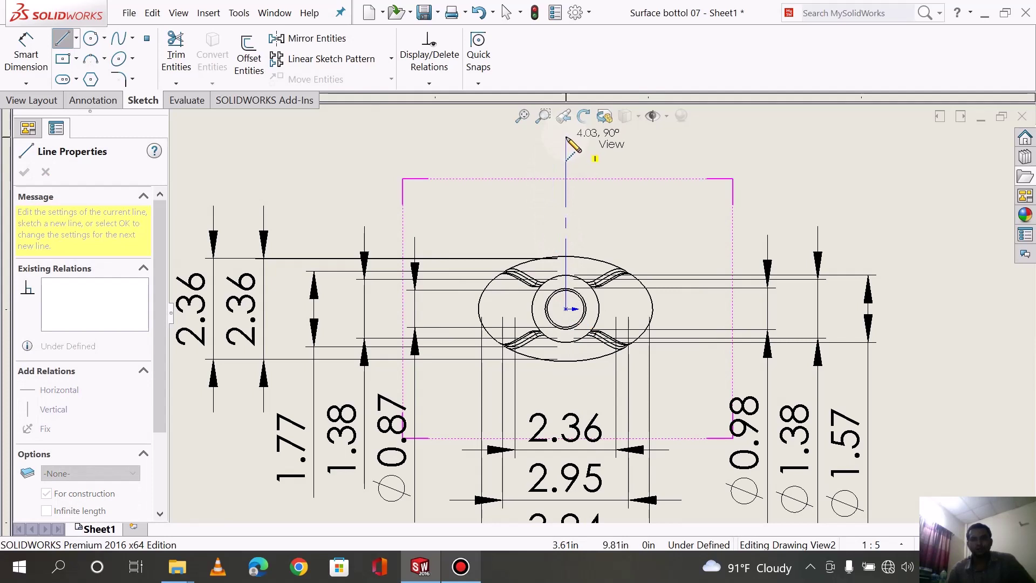
click(566, 137)
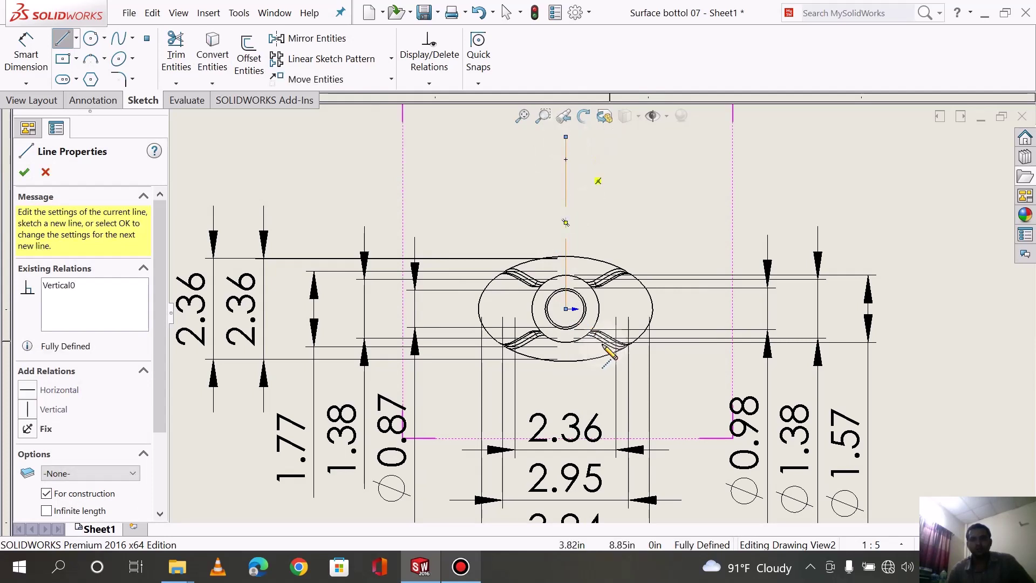
Sketch a horizontal centerline about 8.7 in long from the top view's center past its right-hand dimensions and end the line command
click(566, 309)
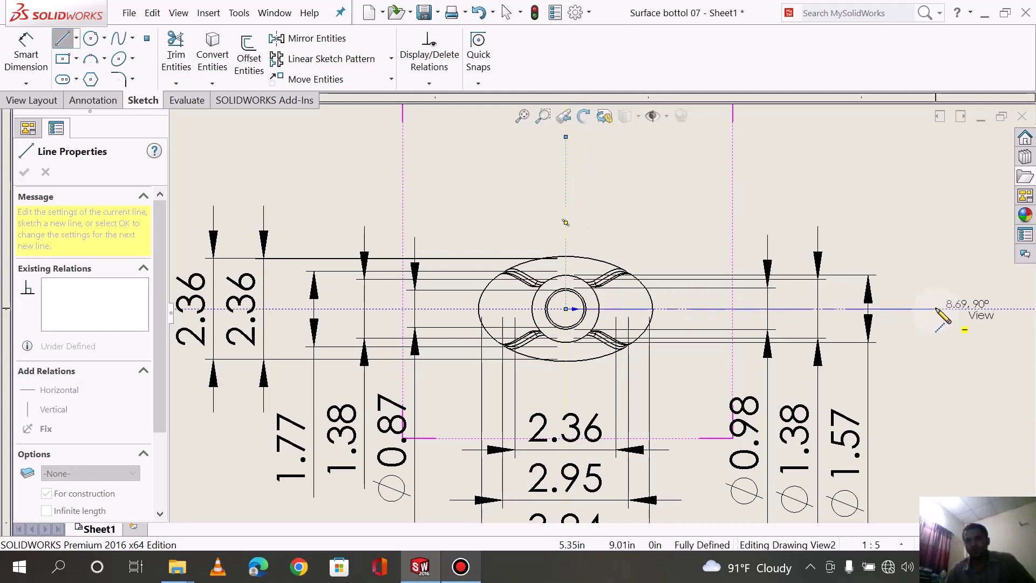
click(938, 309)
right_click(939, 312)
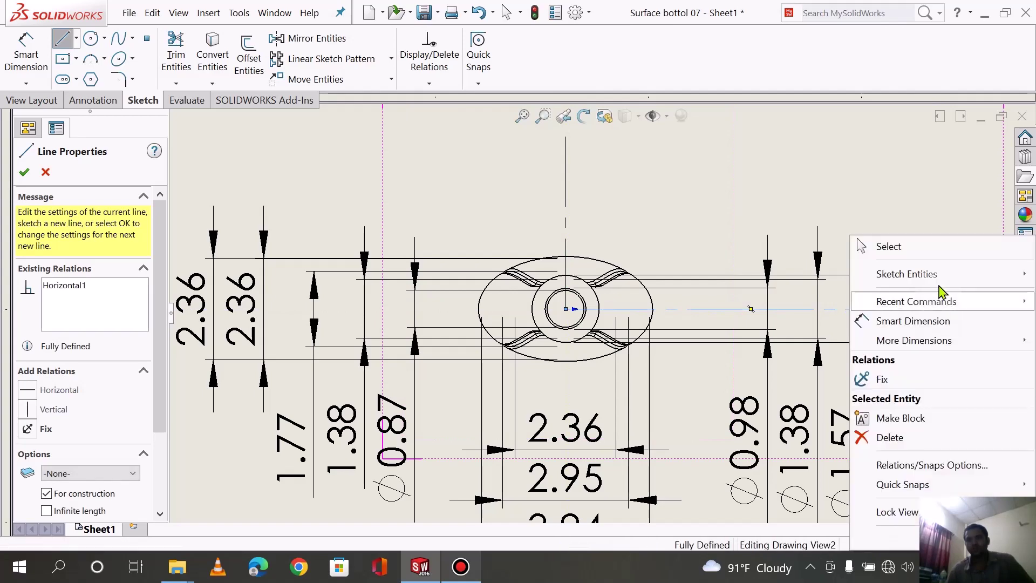
click(940, 253)
Examine the centerlines on the top and front views and the overall layout of the sheet
scroll(746, 244, up, 5)
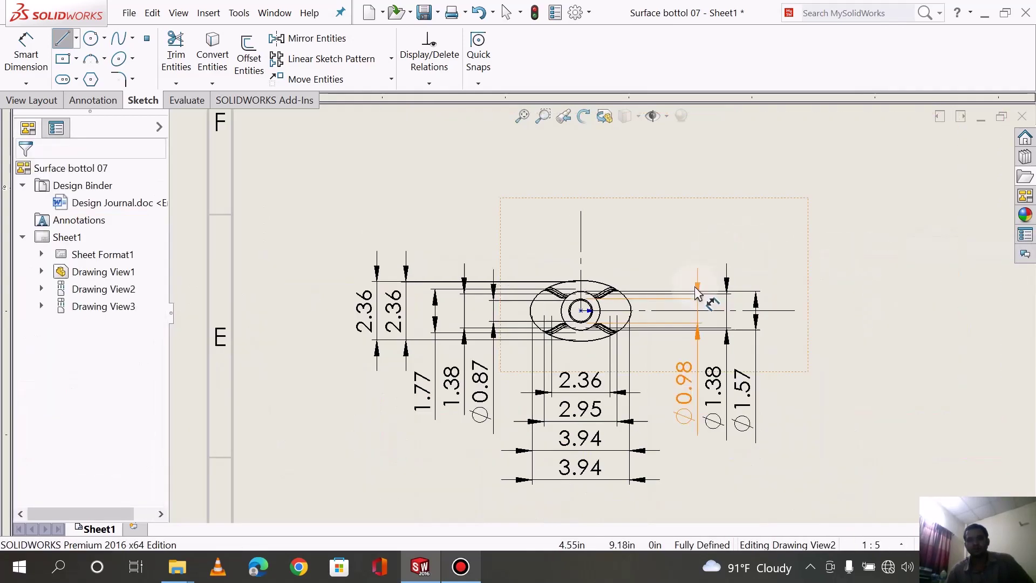
scroll(689, 363, down, 5)
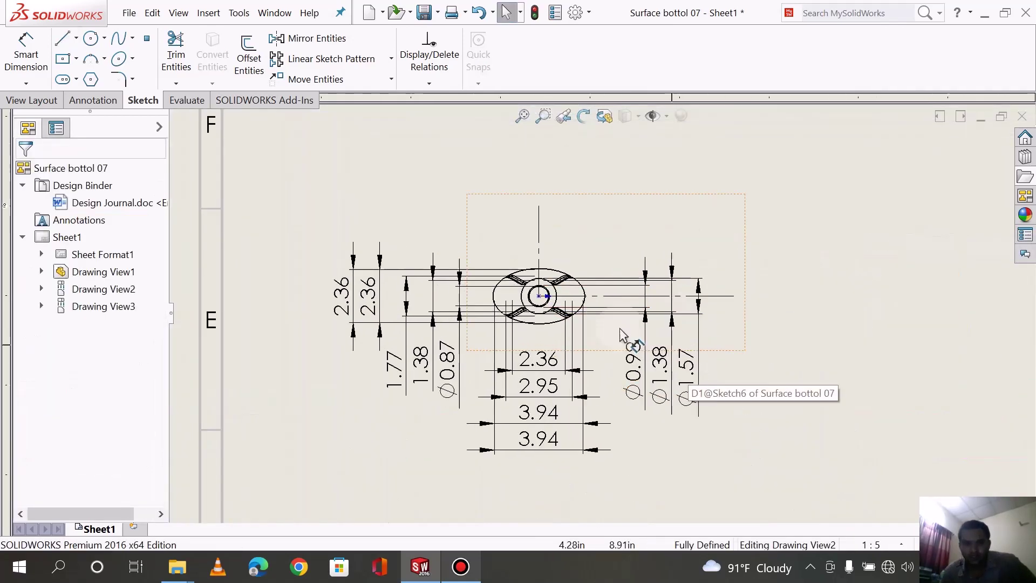
scroll(634, 356, up, 6)
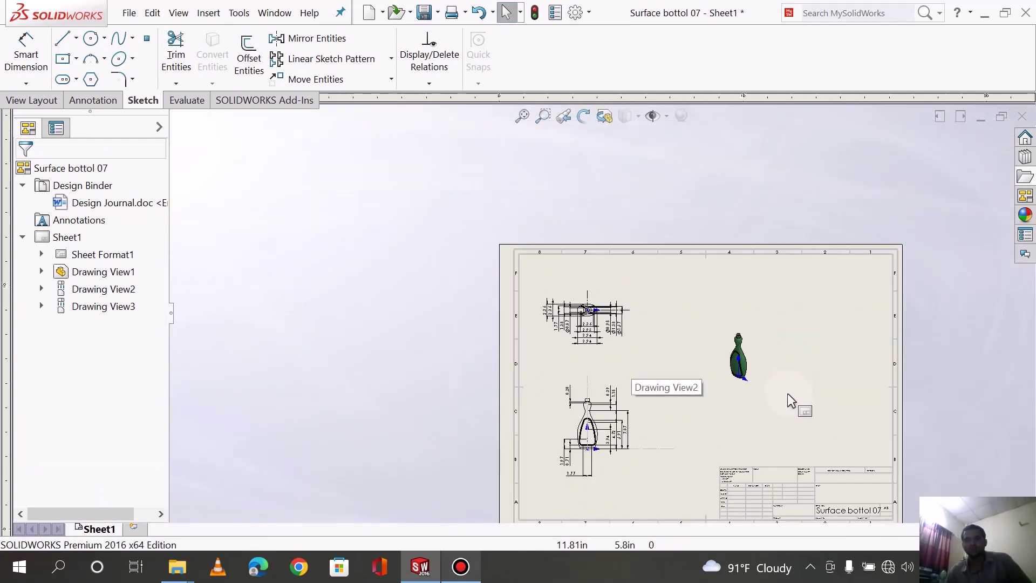
scroll(695, 398, down, 2)
scroll(648, 389, down, 2)
scroll(607, 378, up, 2)
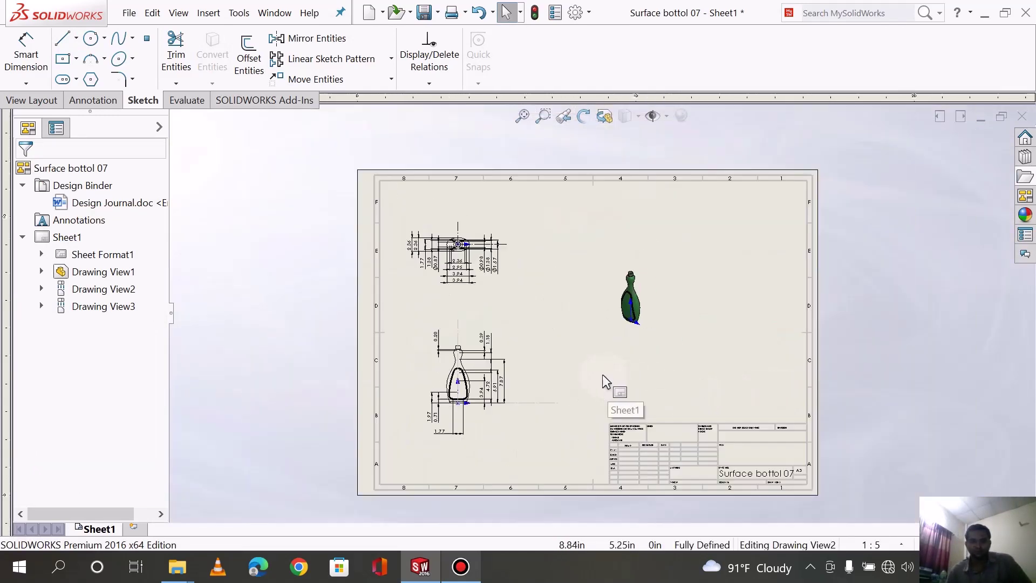
scroll(582, 373, down, 2)
scroll(642, 356, up, 3)
scroll(544, 263, down, 3)
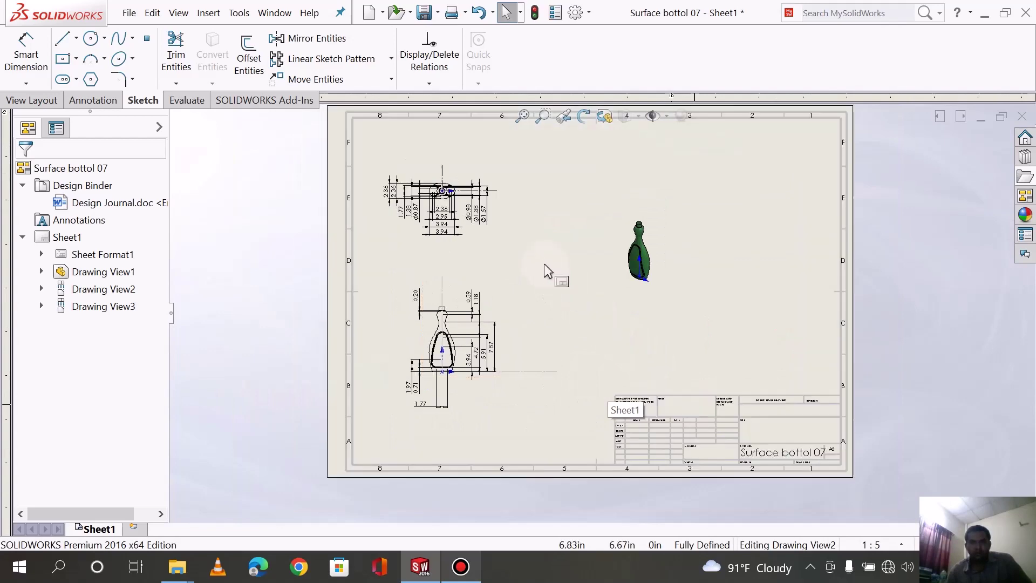
scroll(543, 251, down, 1)
scroll(563, 302, up, 2)
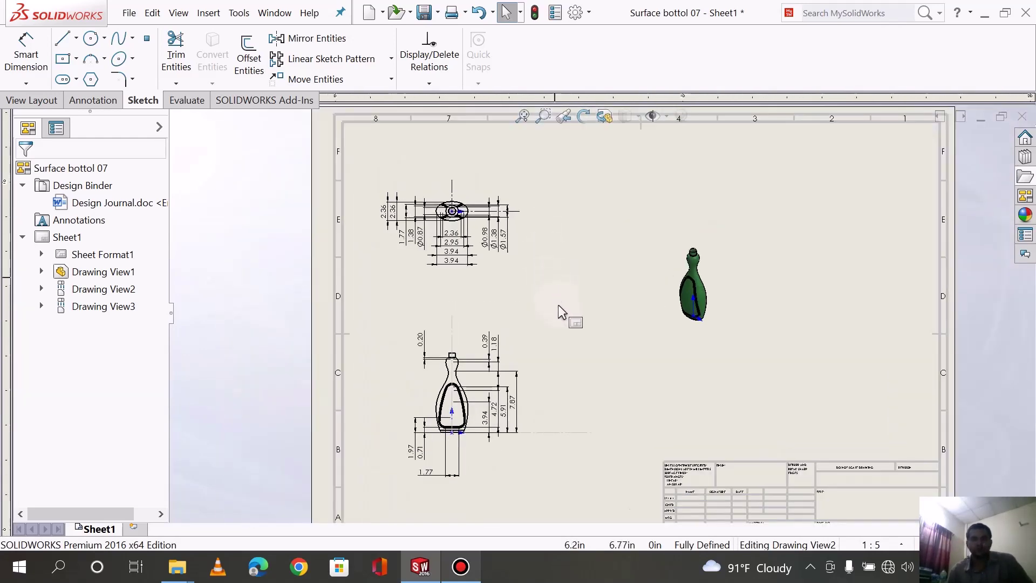
Open the sheet format of Sheet1 for editing
scroll(561, 311, down, 3)
scroll(562, 311, up, 3)
scroll(780, 479, down, 3)
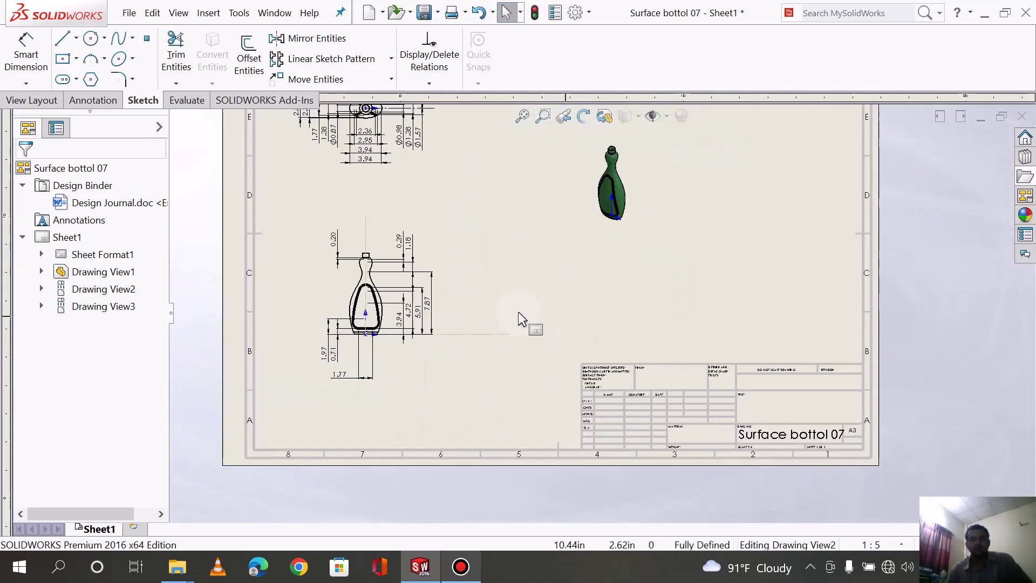
scroll(745, 432, down, 1)
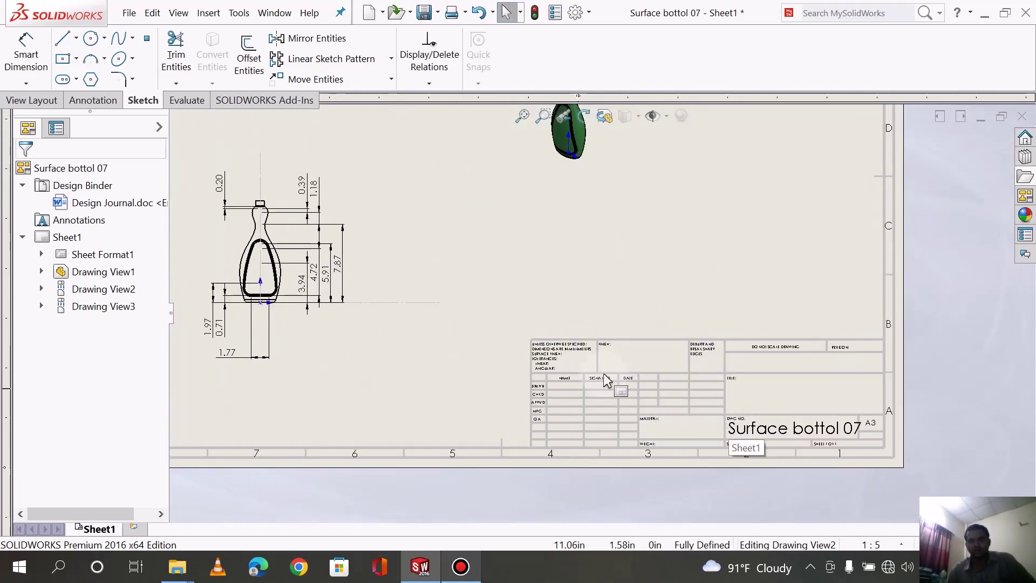
click(61, 237)
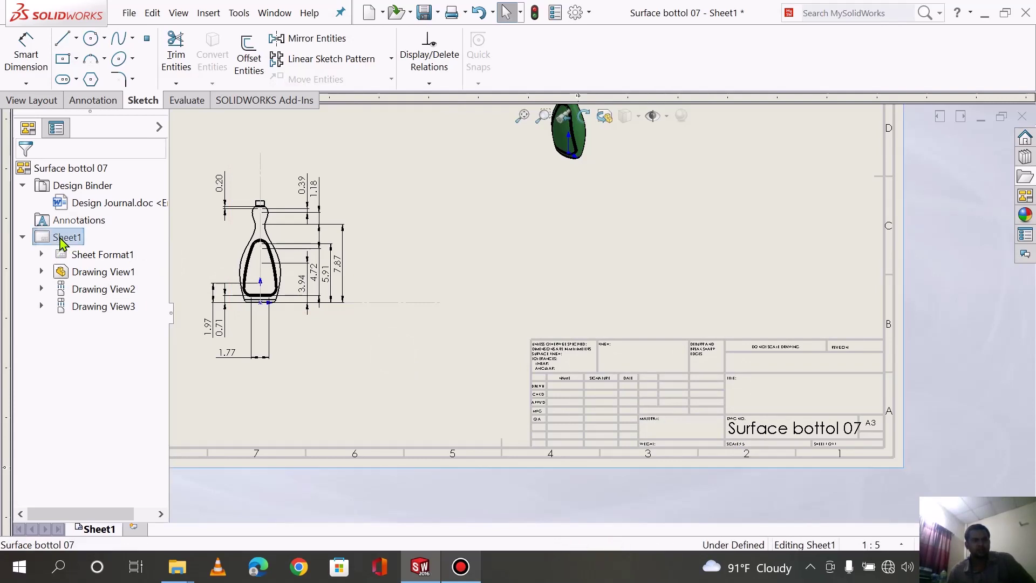
right_click(61, 240)
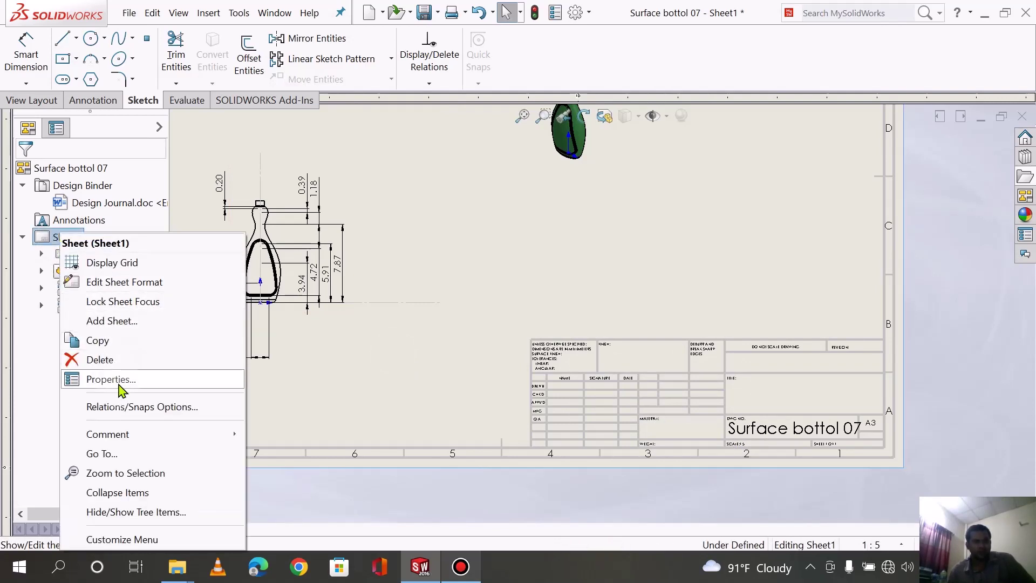
click(123, 288)
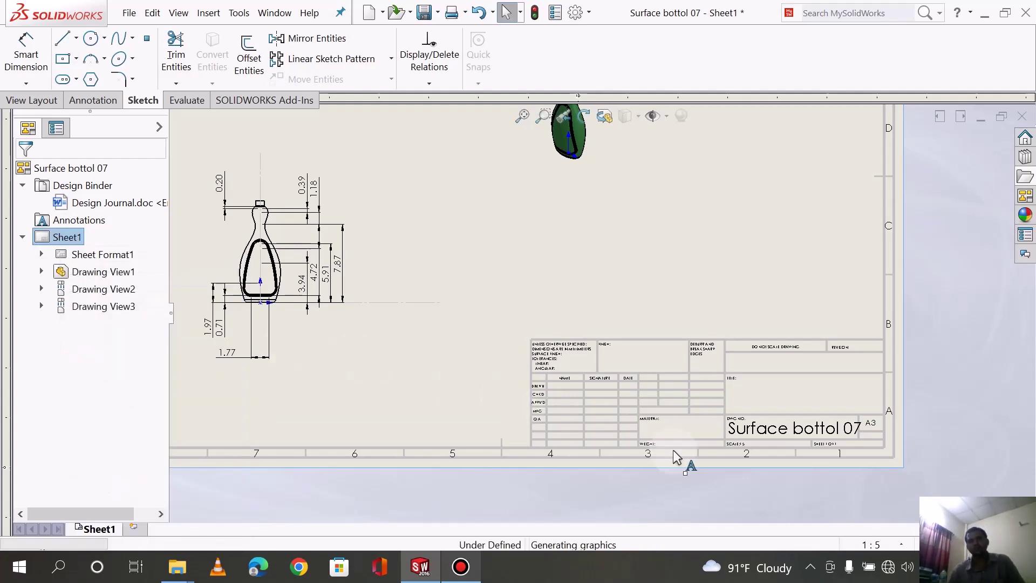
Replace the drawing number text in the title block's DWG NO. field with 02
scroll(843, 389, down, 2)
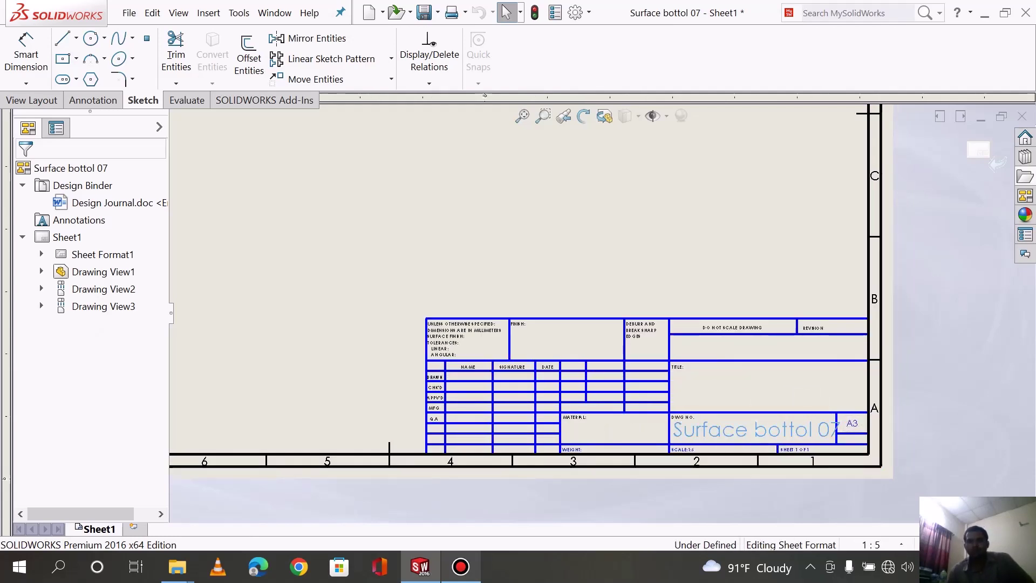
click(782, 436)
double_click(782, 439)
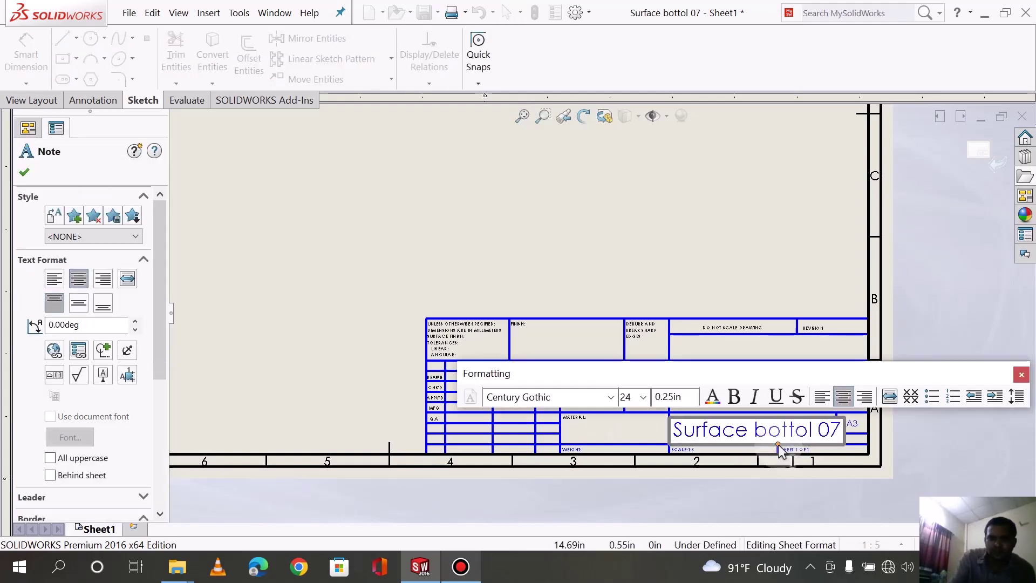
key(BackSpace)
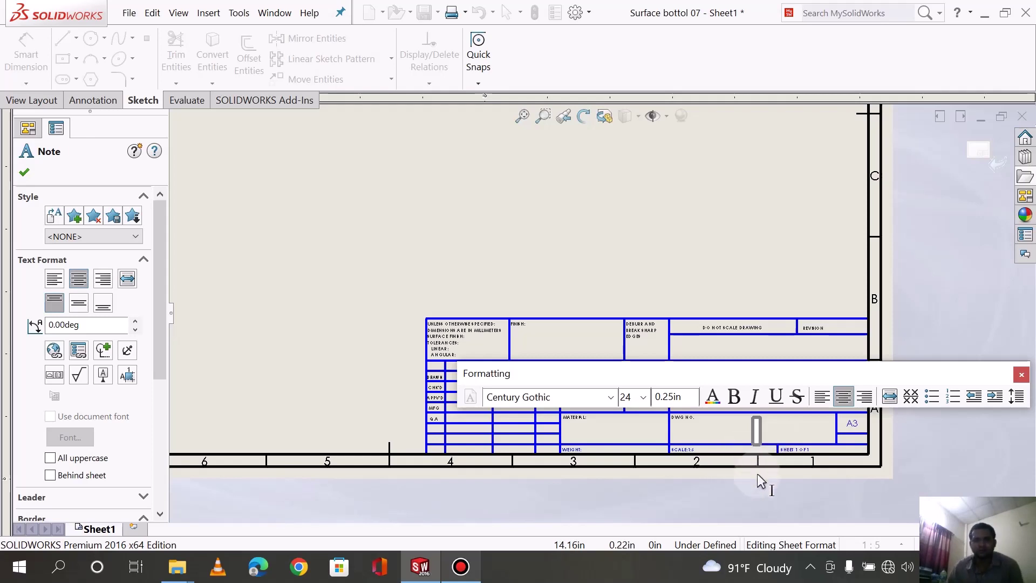
text(02)
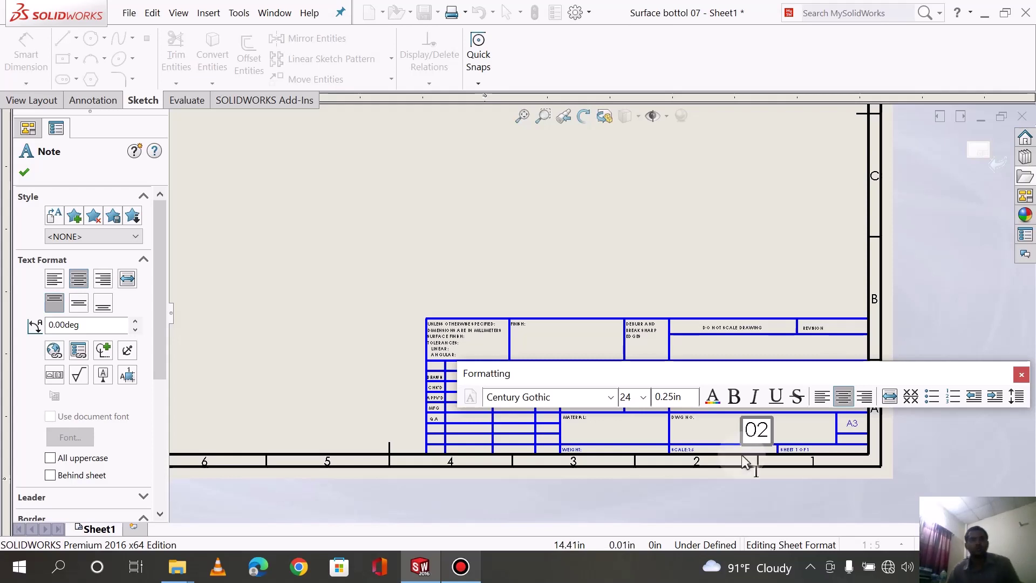
click(23, 173)
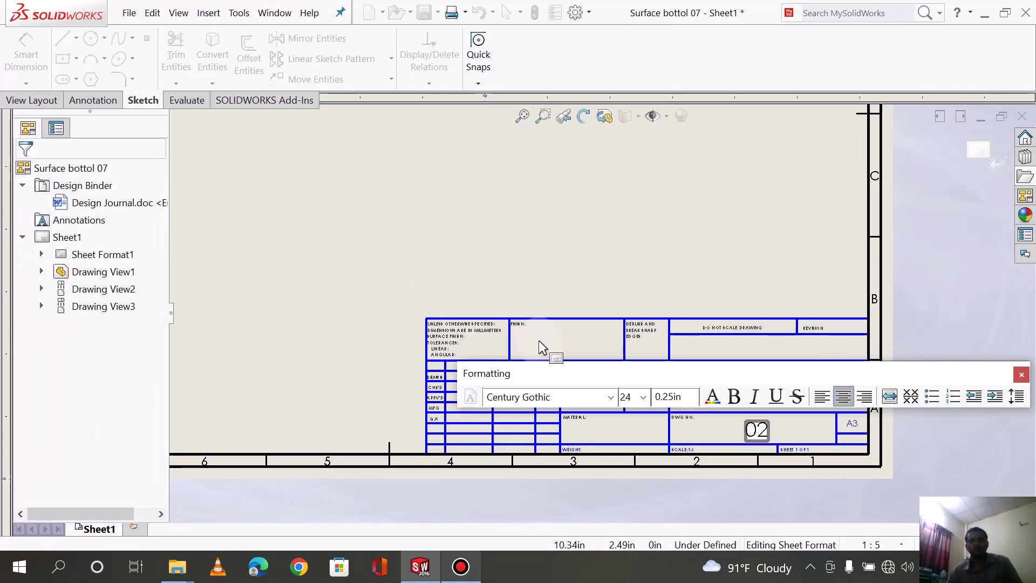
Enter "2D drawing for bottle" in the empty TITLE field of the title block
scroll(752, 388, down, 3)
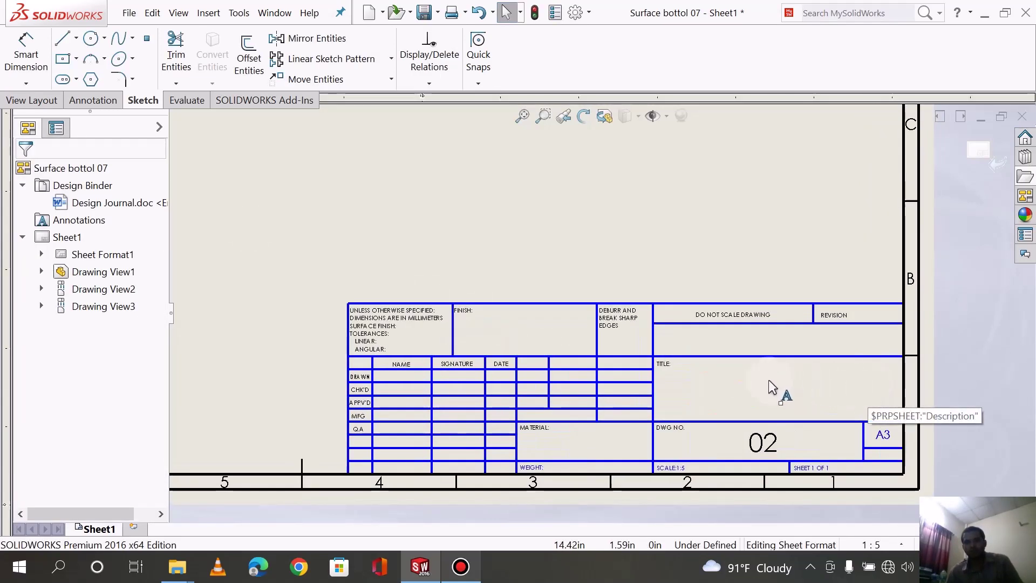
click(769, 381)
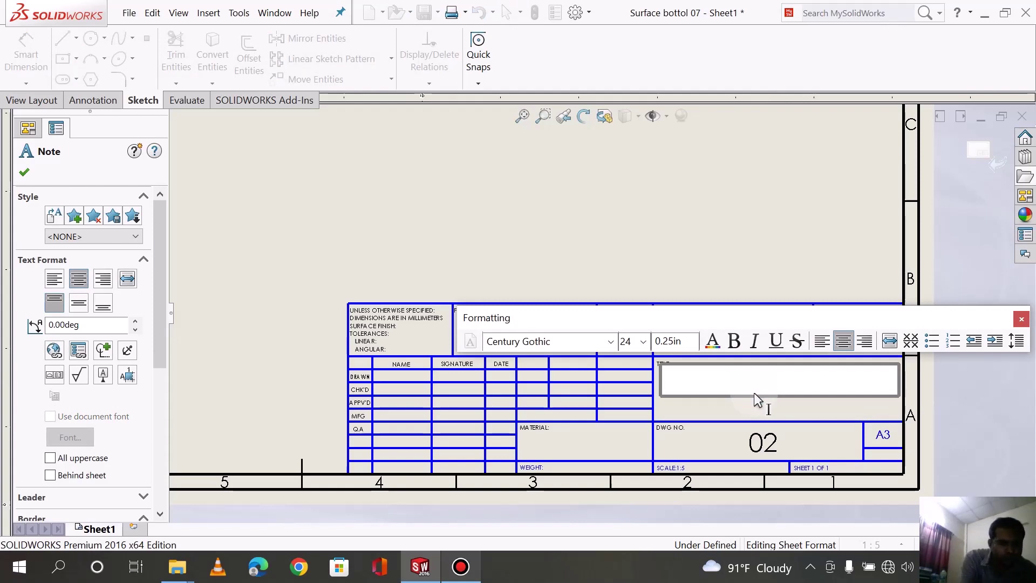
text(@D)
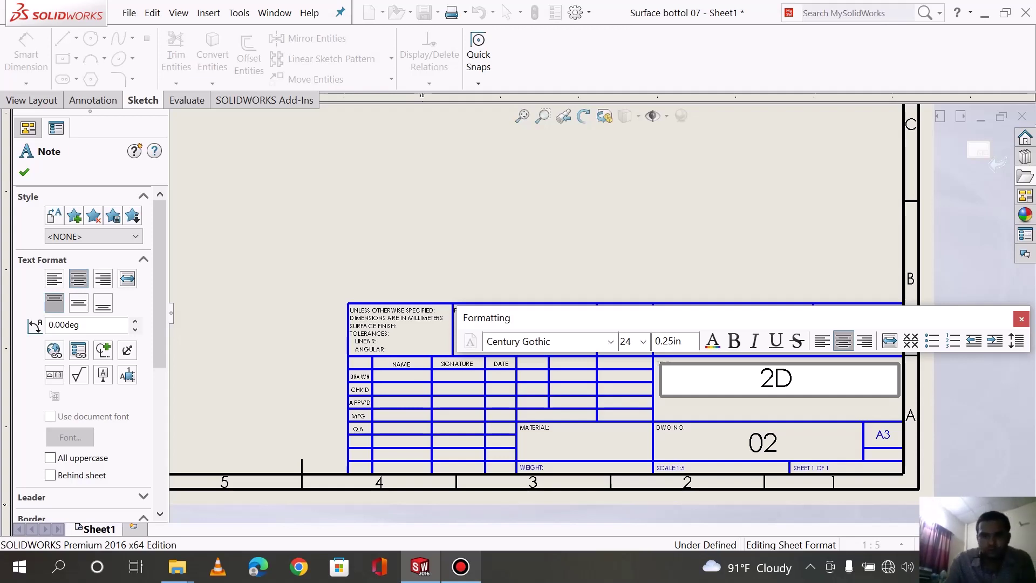
text(d)
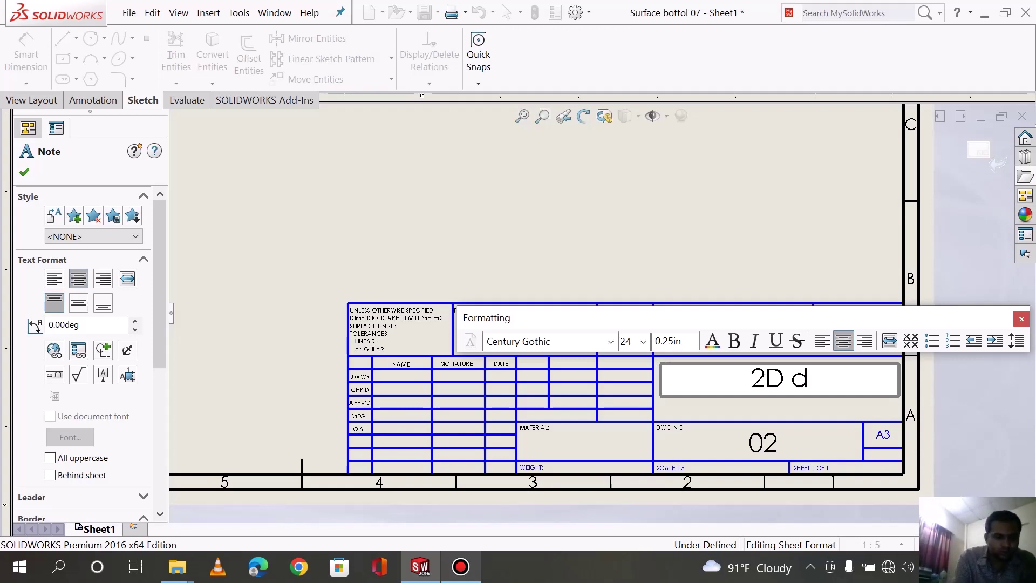
text(rawing)
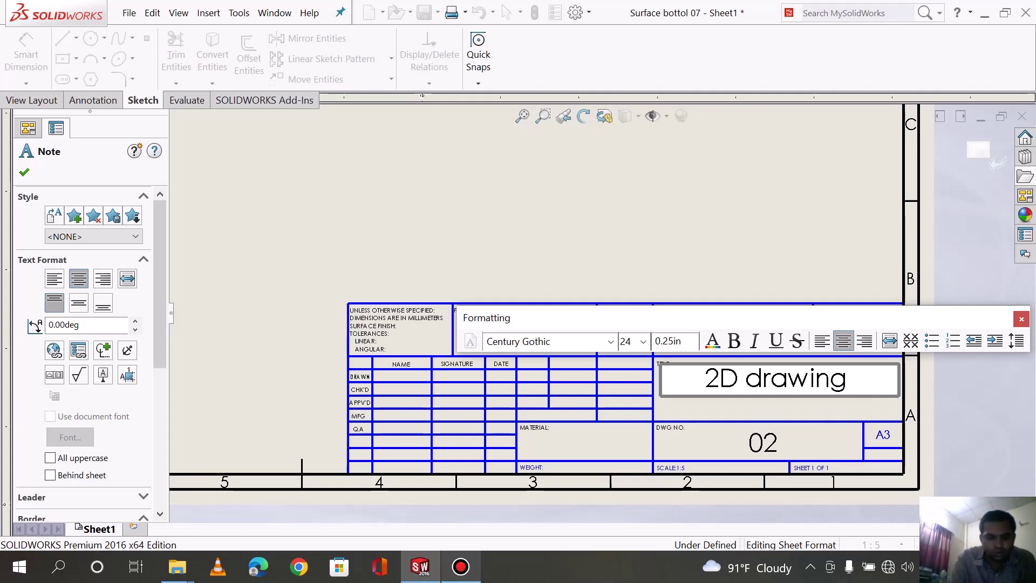
text( for)
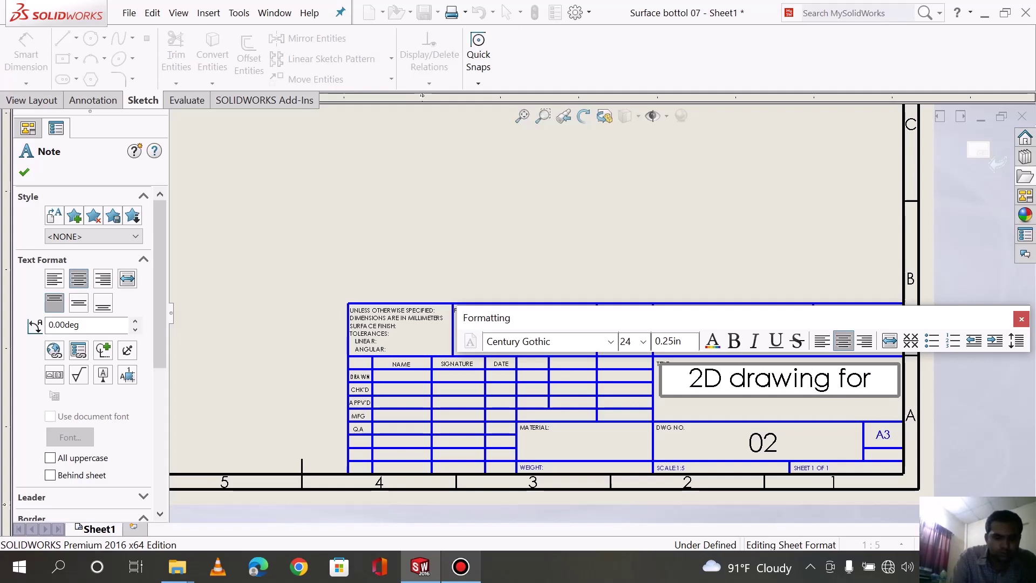
text( bott)
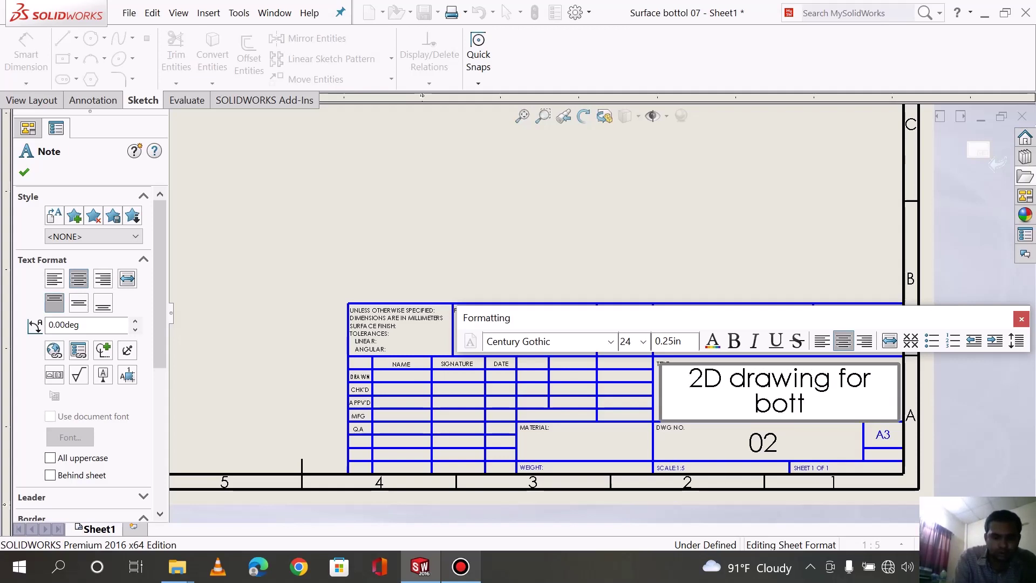
text(le)
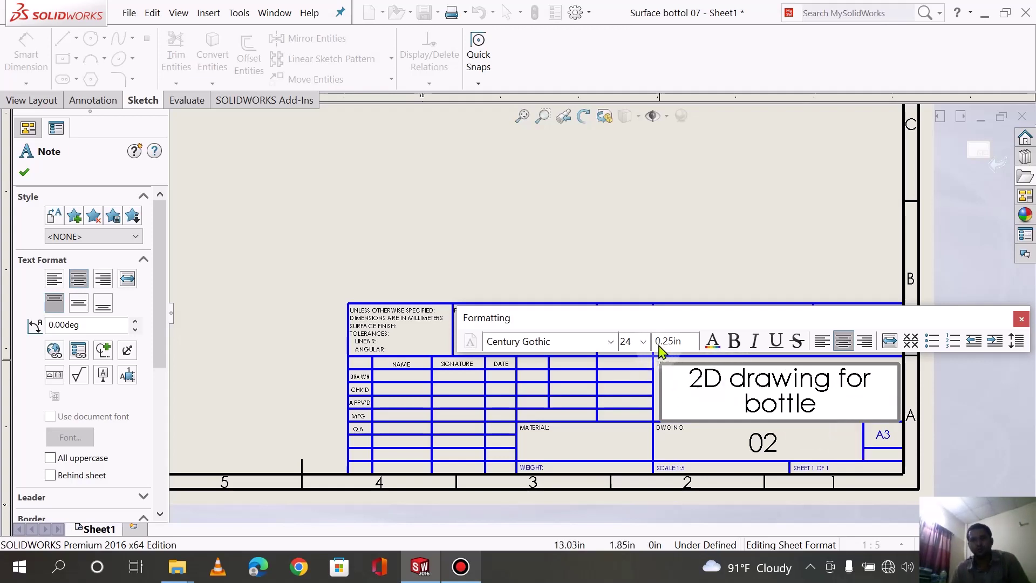
Choose font size 18 for the title note and finish editing it
click(643, 342)
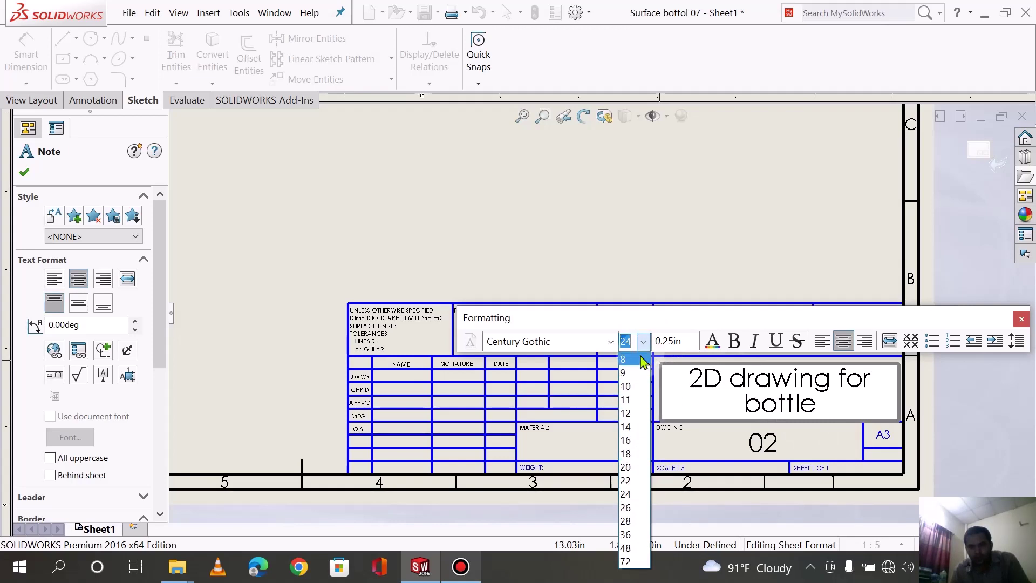
click(644, 455)
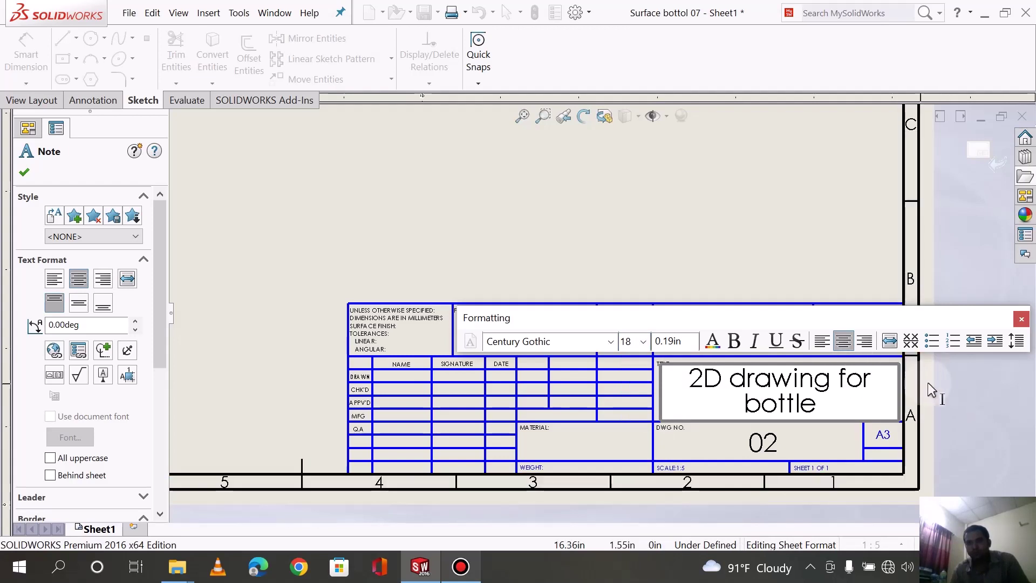
scroll(769, 366, up, 2)
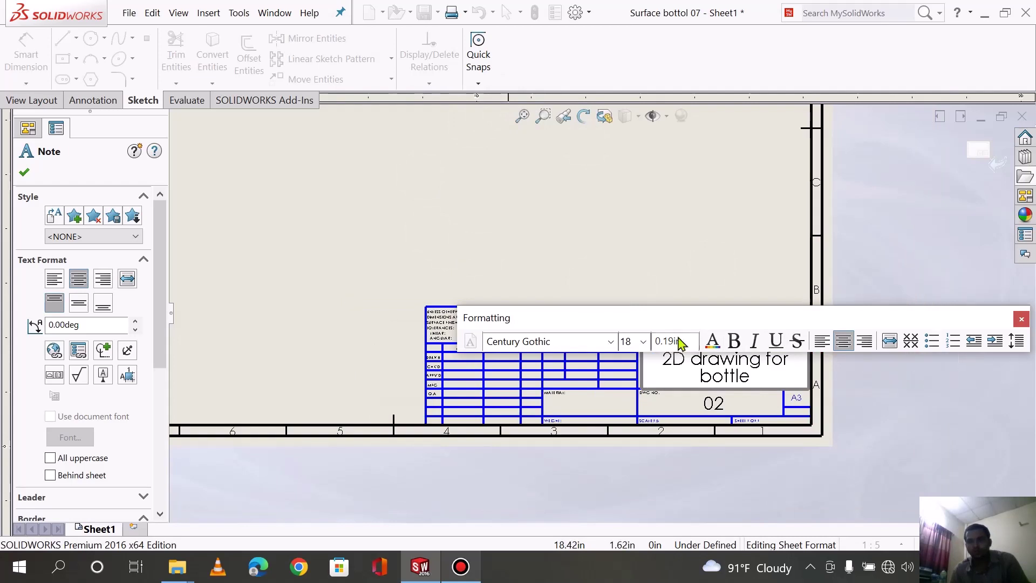
click(24, 173)
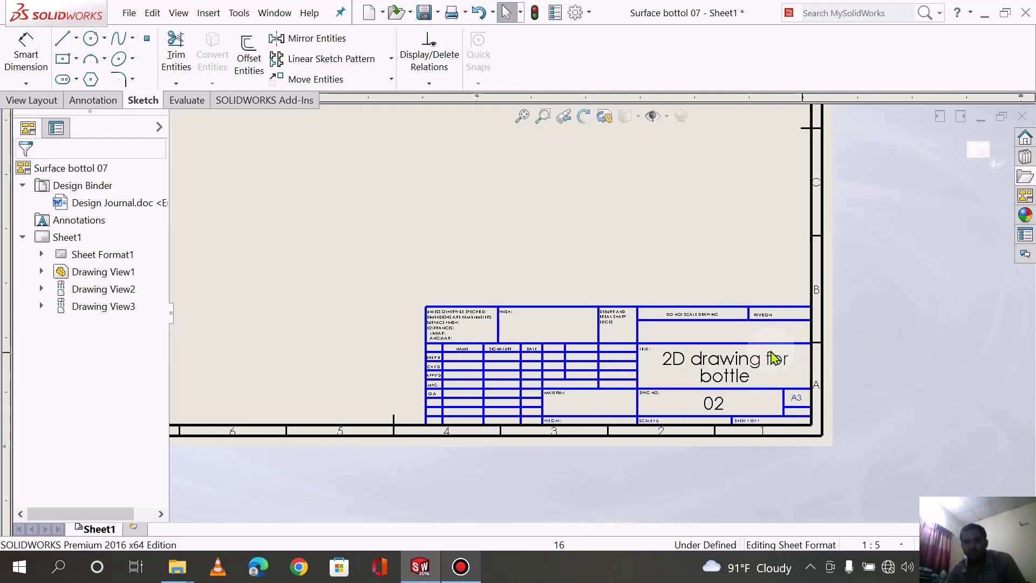
Examine the title block's title and drawing number entries and its remaining blank cells
scroll(782, 356, up, 1)
scroll(641, 307, down, 5)
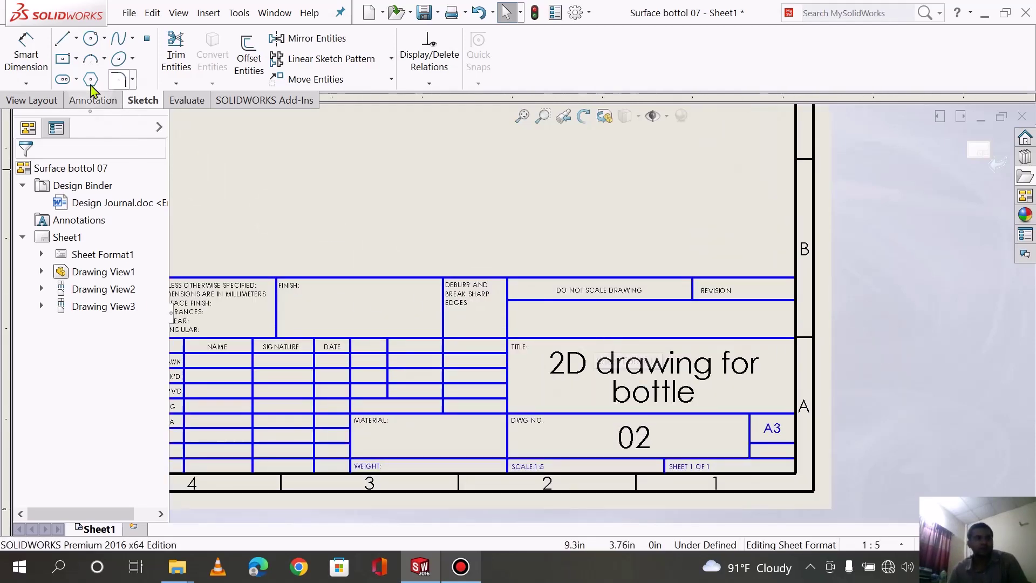
click(32, 103)
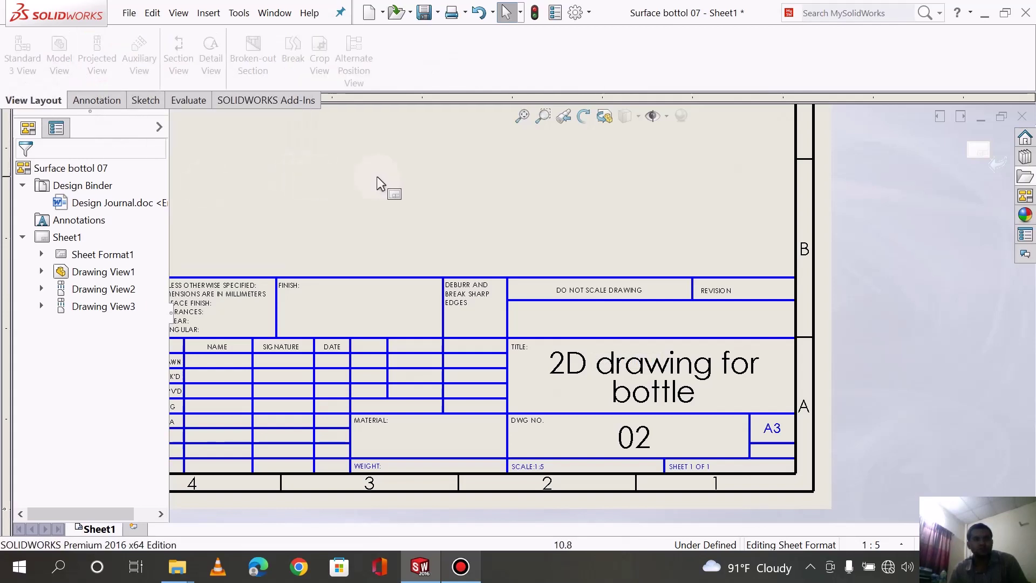
scroll(385, 172, up, 5)
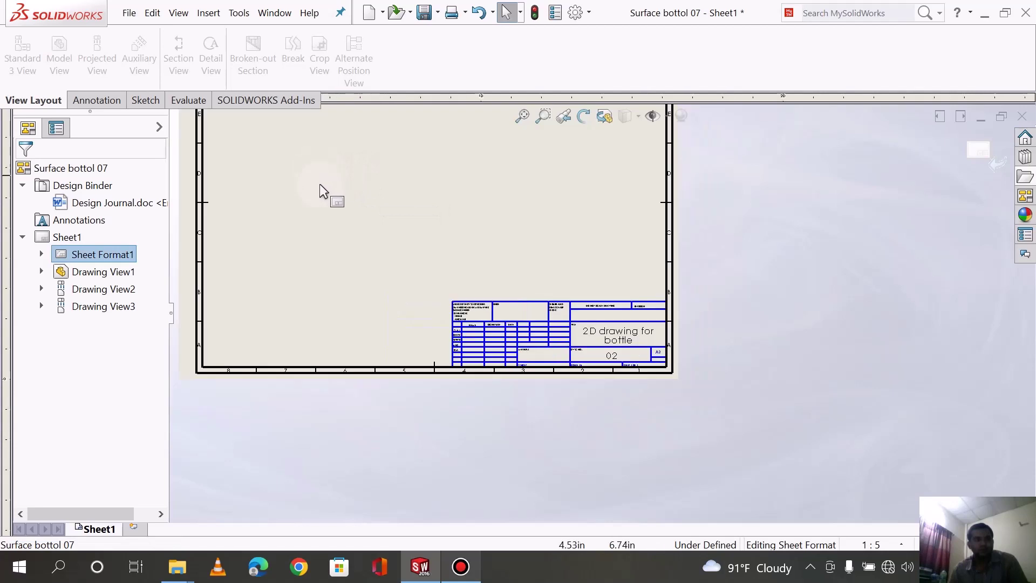
scroll(595, 327, down, 2)
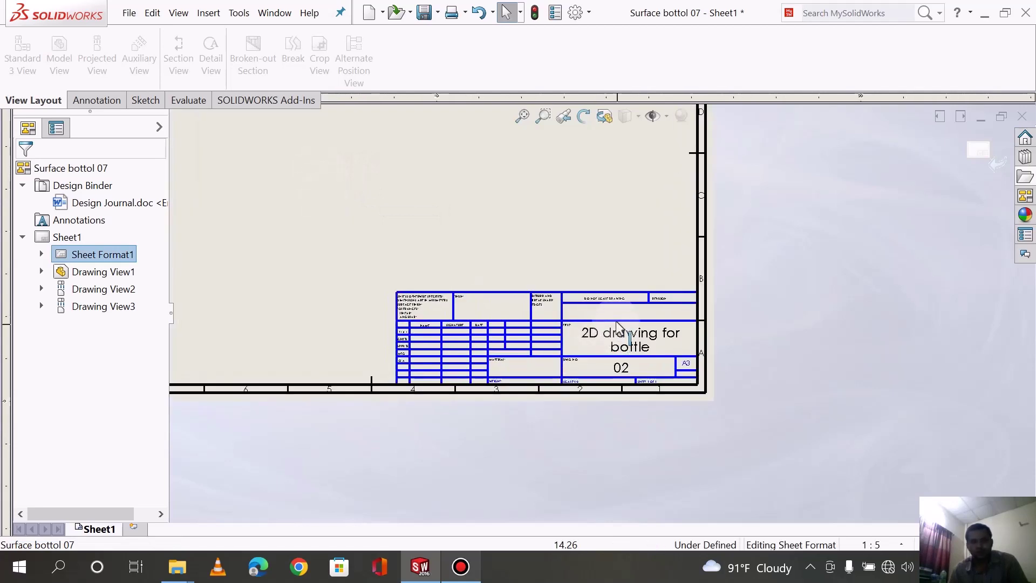
scroll(600, 302, down, 2)
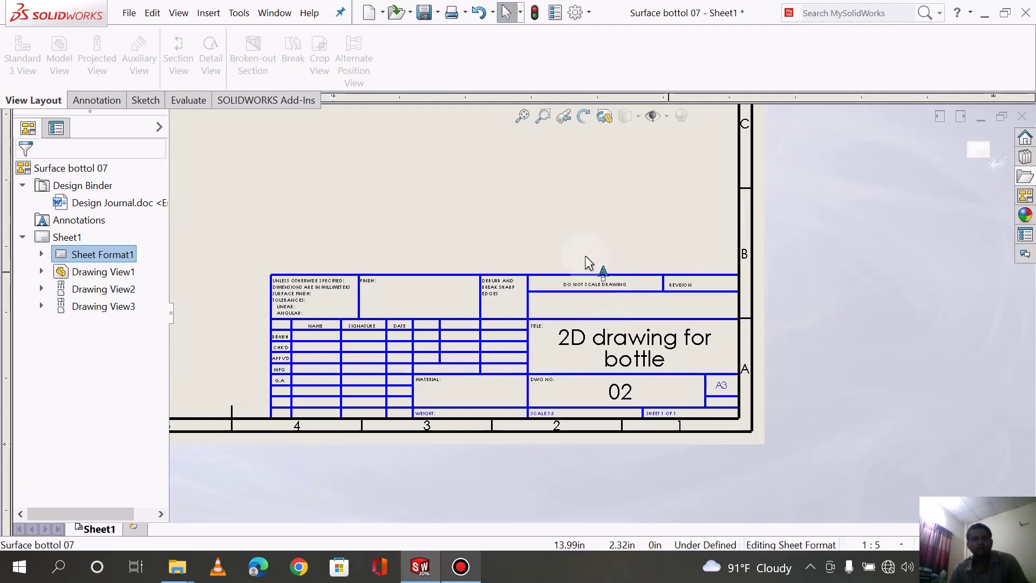
scroll(504, 177, up, 3)
scroll(492, 204, down, 3)
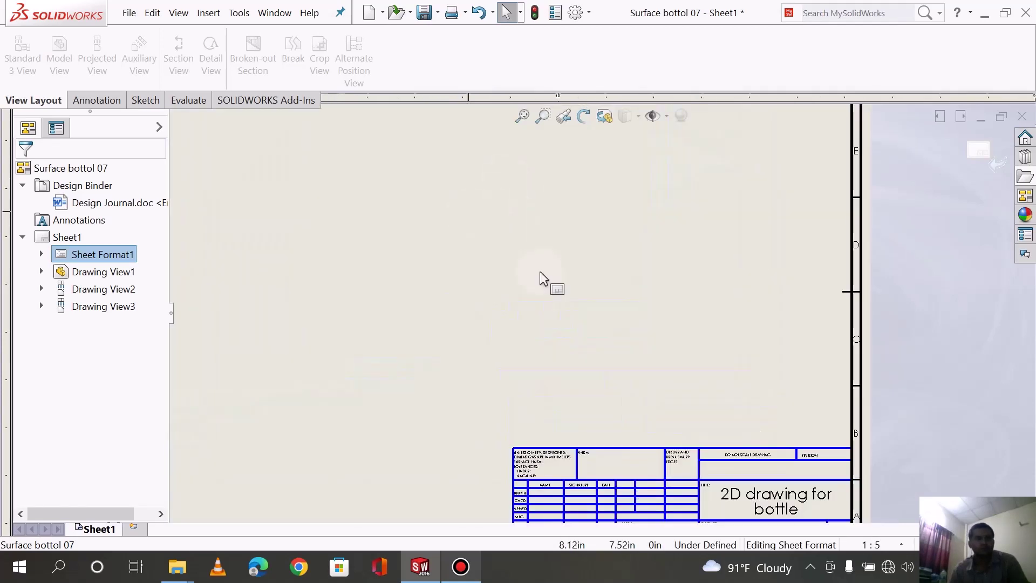
scroll(775, 463, down, 4)
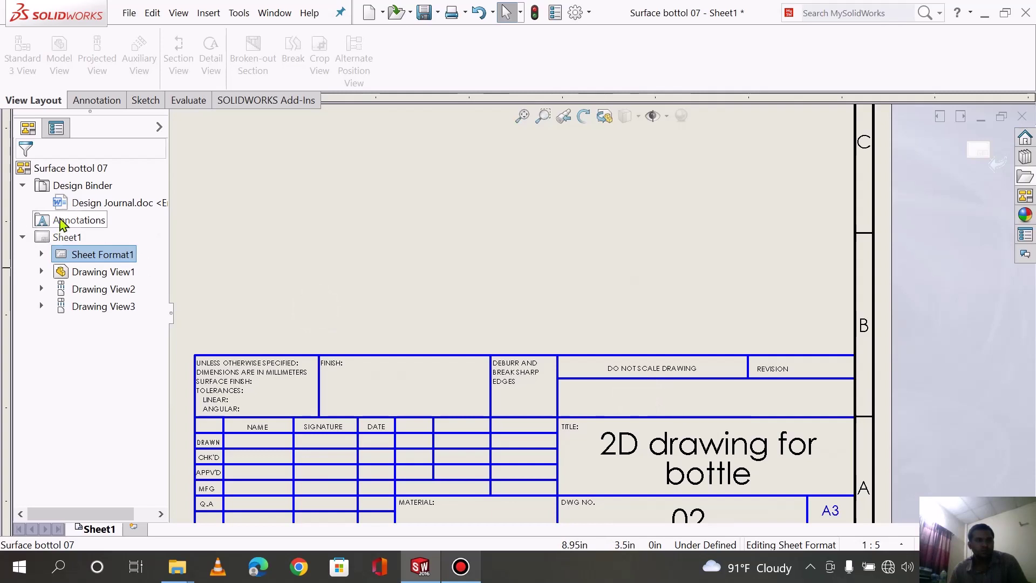
Add the note "Engineering School" in the blank cell above the TITLE field, with its text box widened to fit one line
click(108, 102)
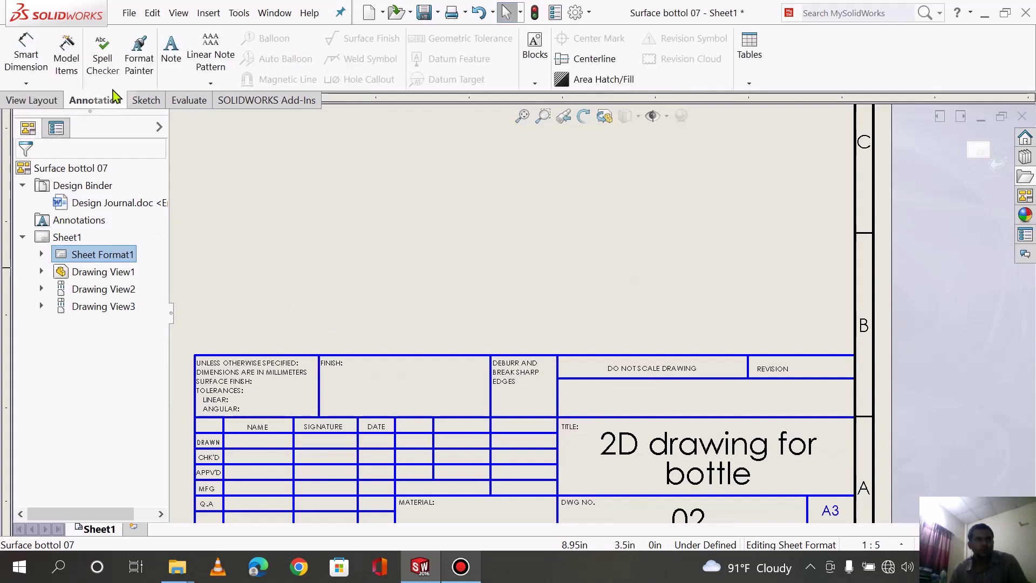
click(177, 59)
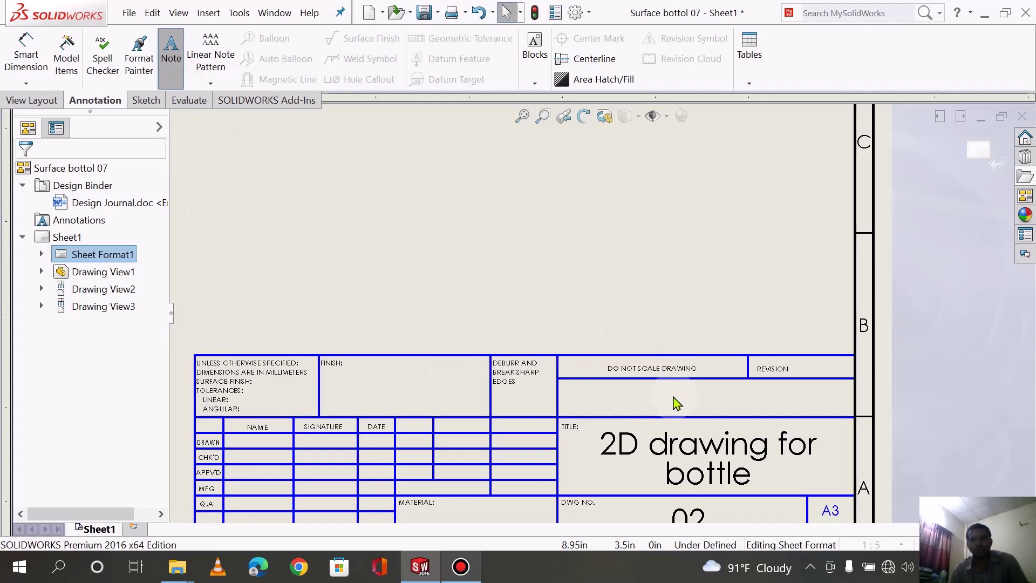
click(643, 400)
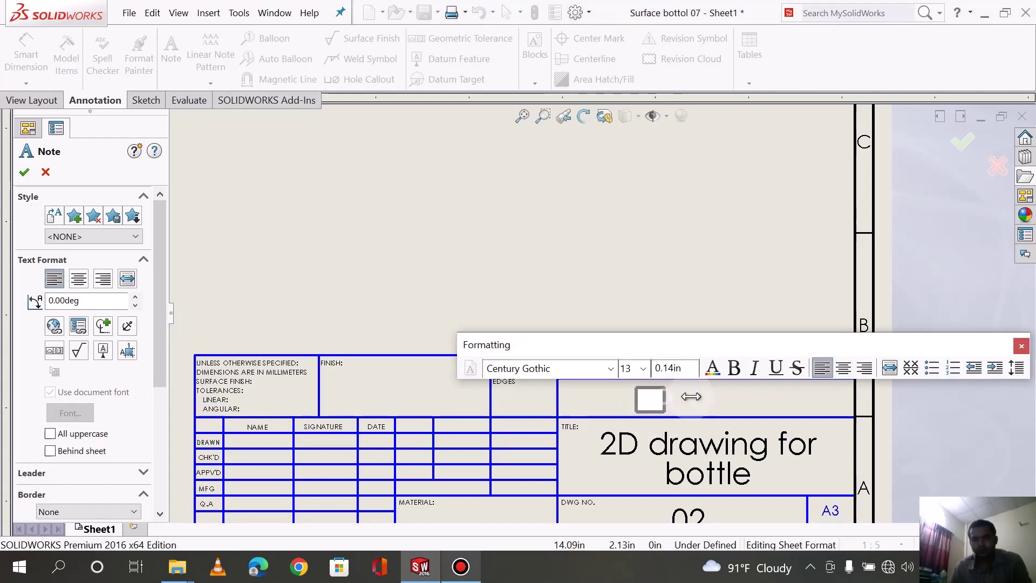
drag(667, 400, 785, 400)
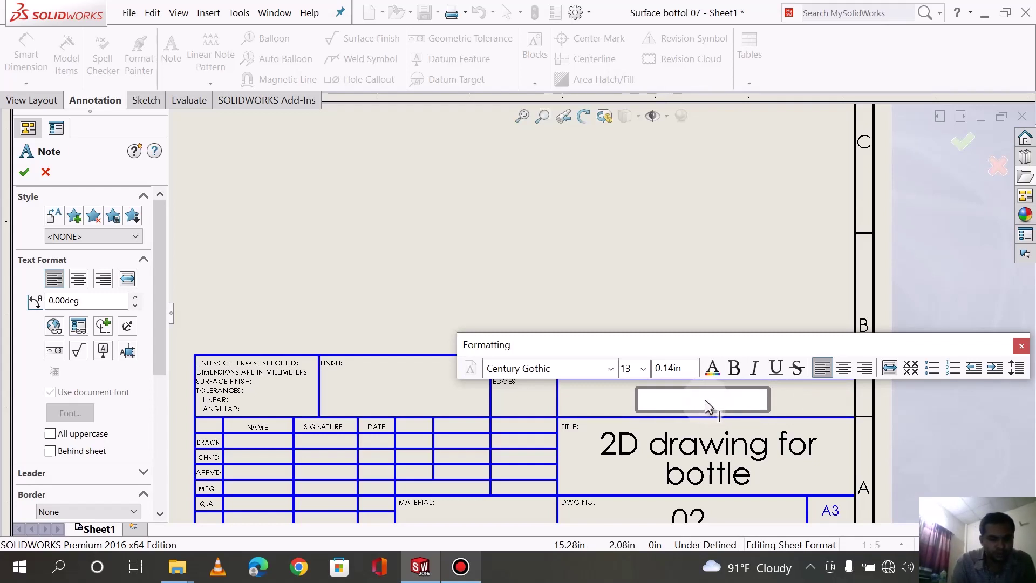
text(En)
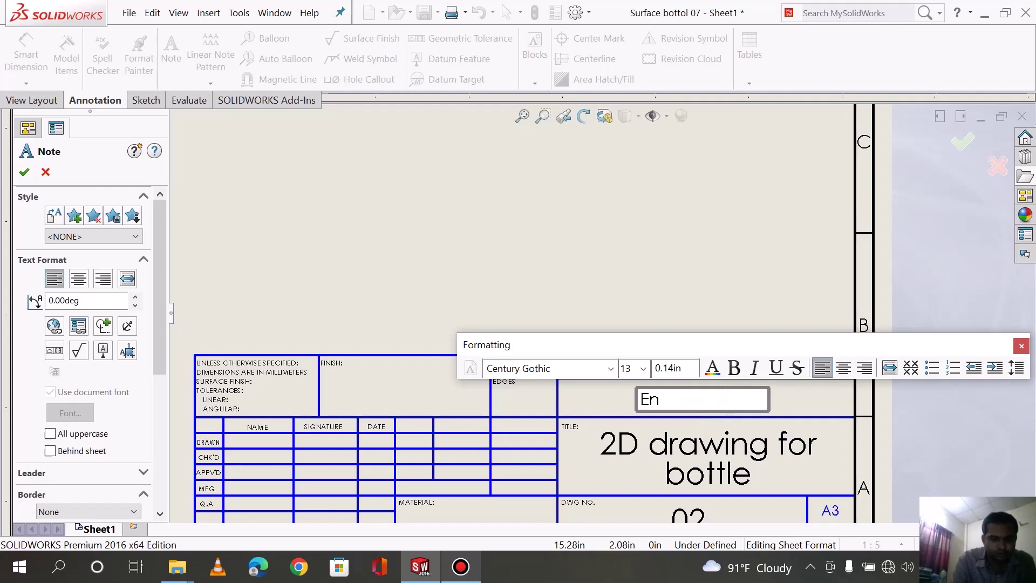
text(gineeri)
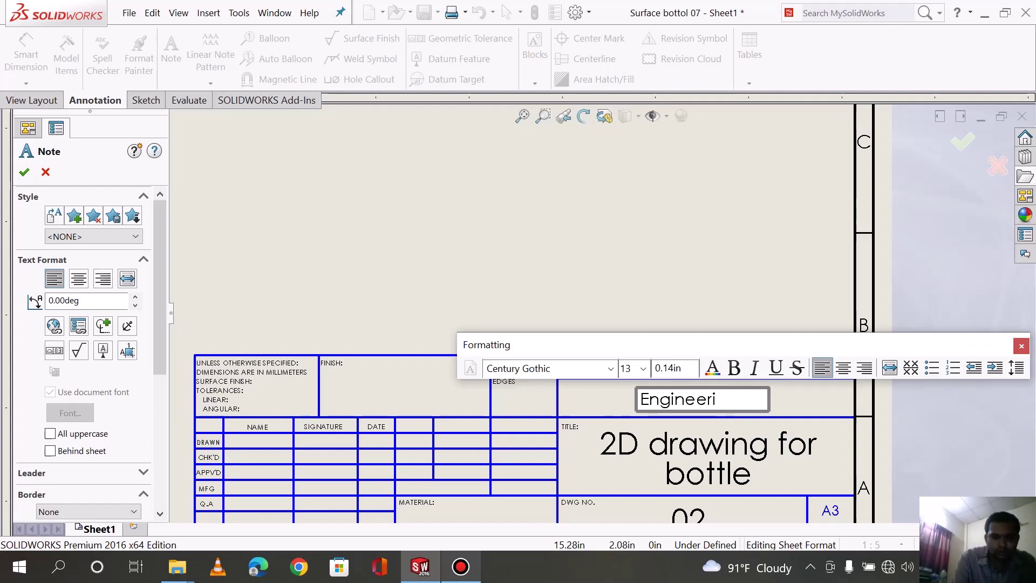
text(ng)
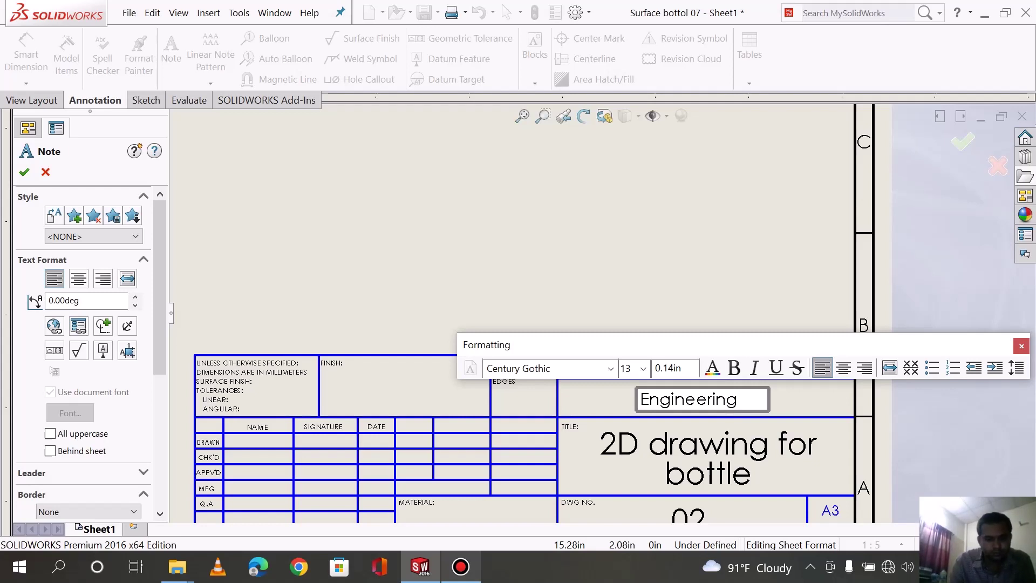
text( School)
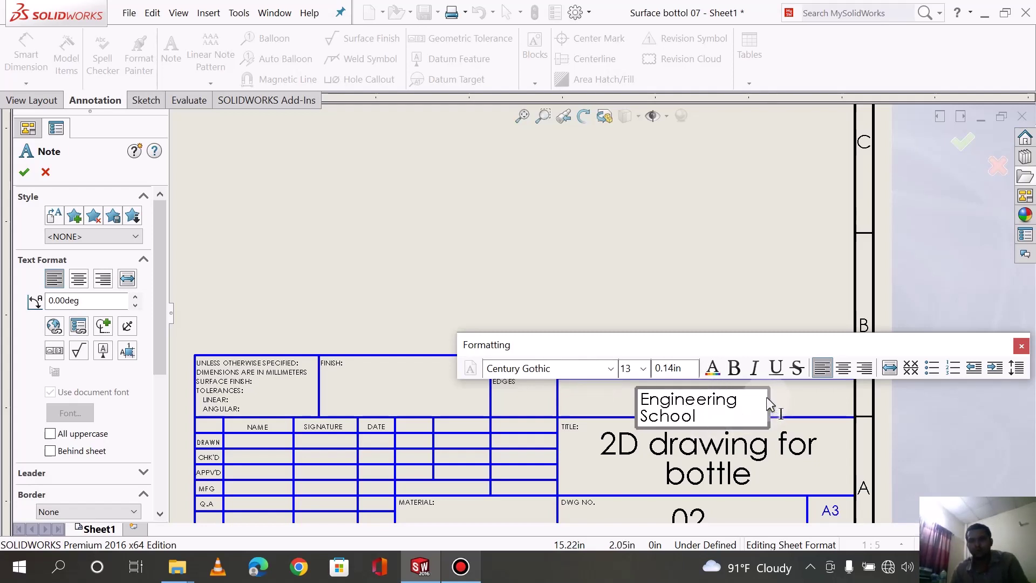
drag(769, 404, 835, 378)
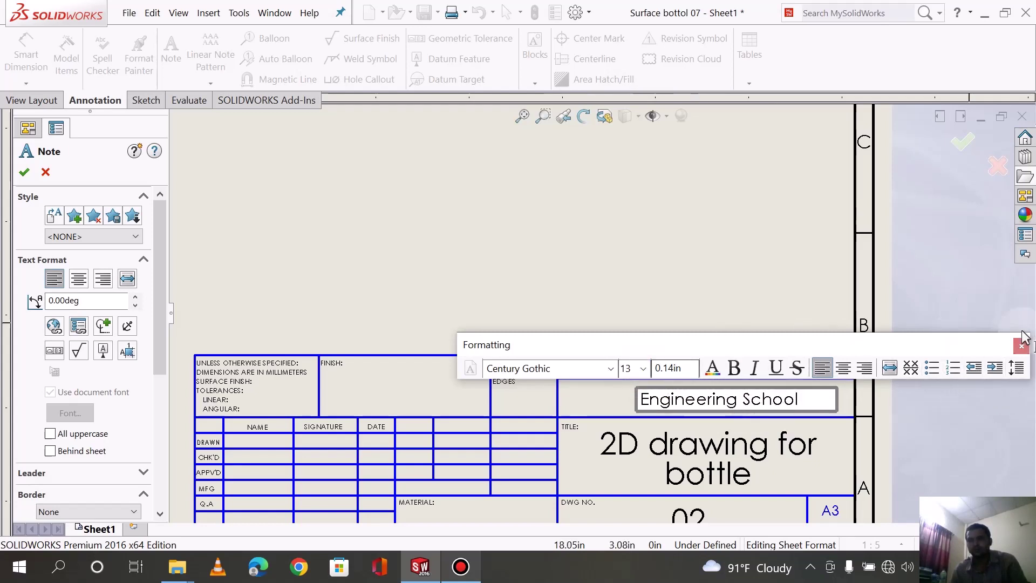
click(24, 172)
Examine the title block's company name, title and drawing number entries within the whole sheet layout
scroll(633, 348, up, 5)
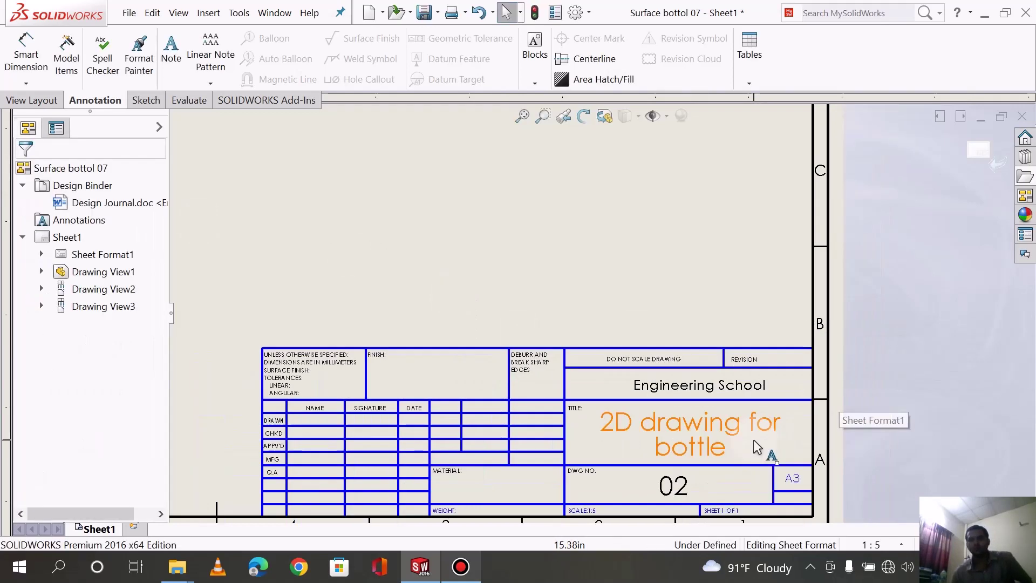
scroll(627, 294, down, 1)
scroll(599, 309, up, 3)
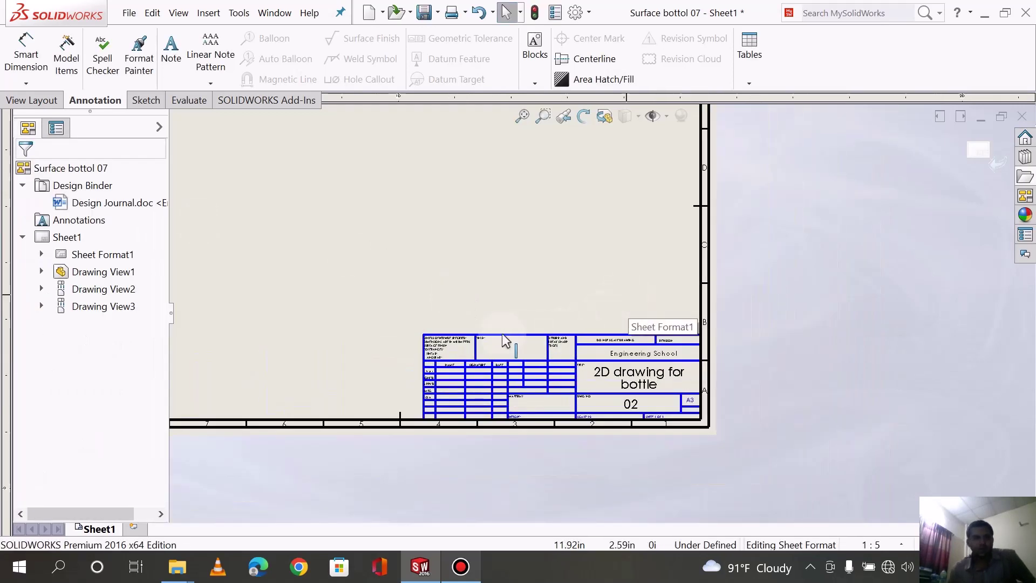
scroll(508, 339, down, 2)
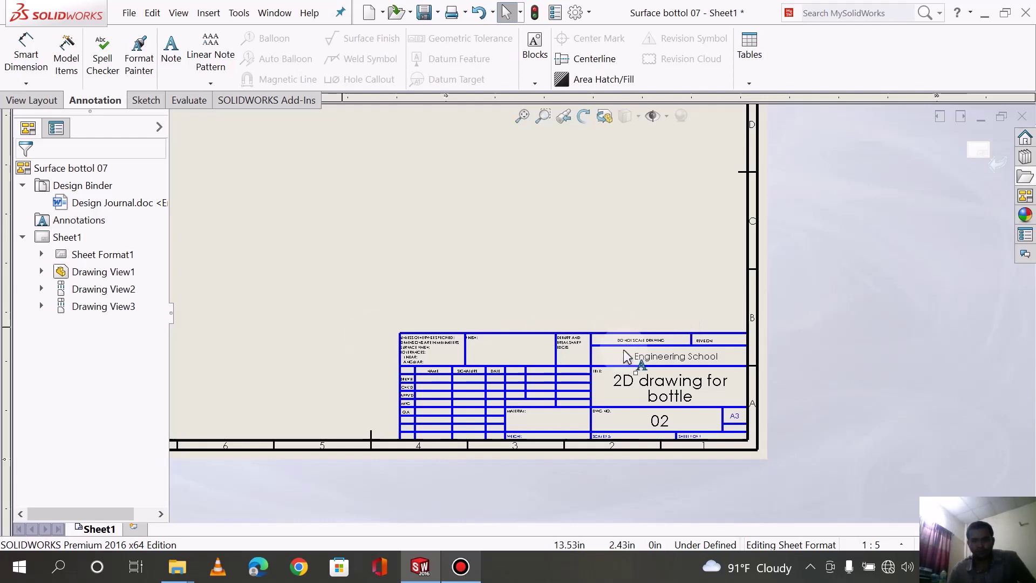
scroll(648, 394, down, 4)
scroll(661, 413, up, 5)
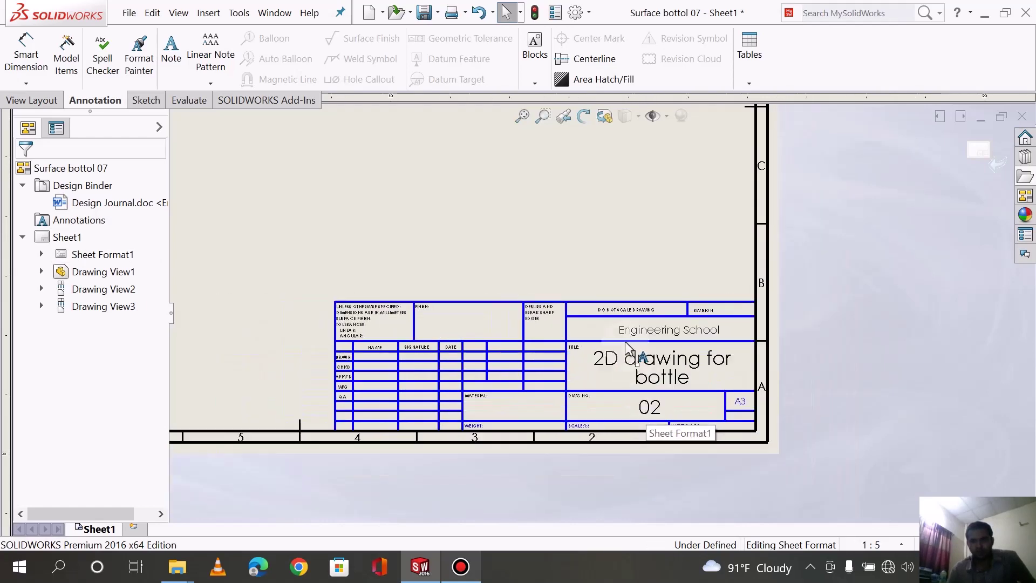
scroll(539, 288, down, 3)
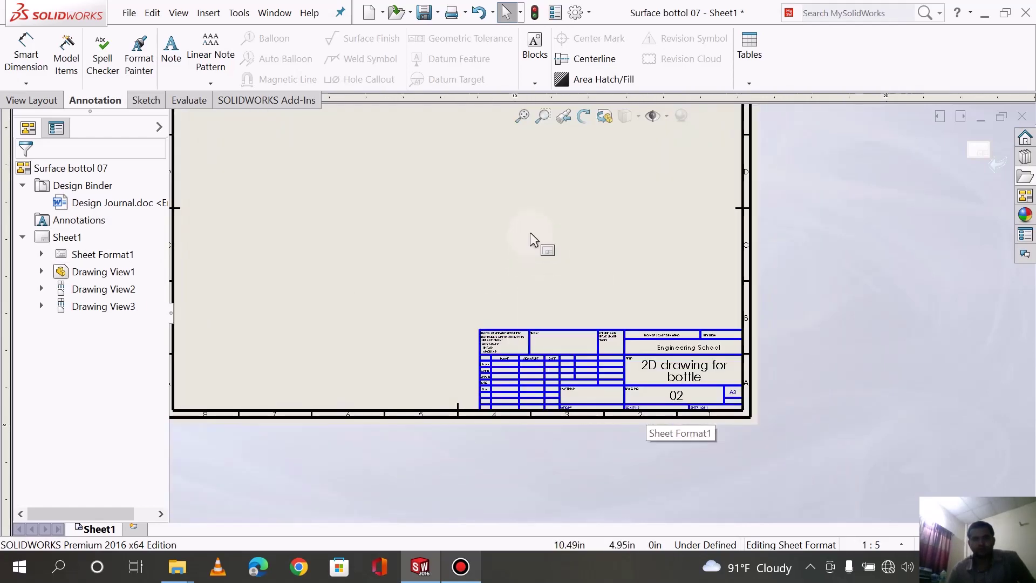
scroll(532, 238, up, 2)
scroll(545, 277, down, 2)
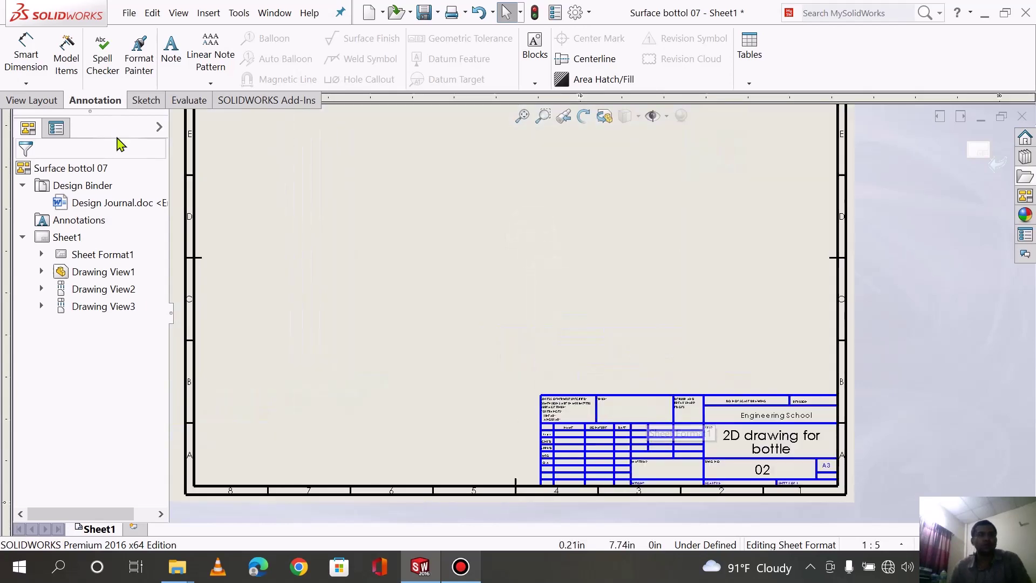
Place a wide note above the title block reading "NOte" with "All dimension in MM" on the second line
click(172, 54)
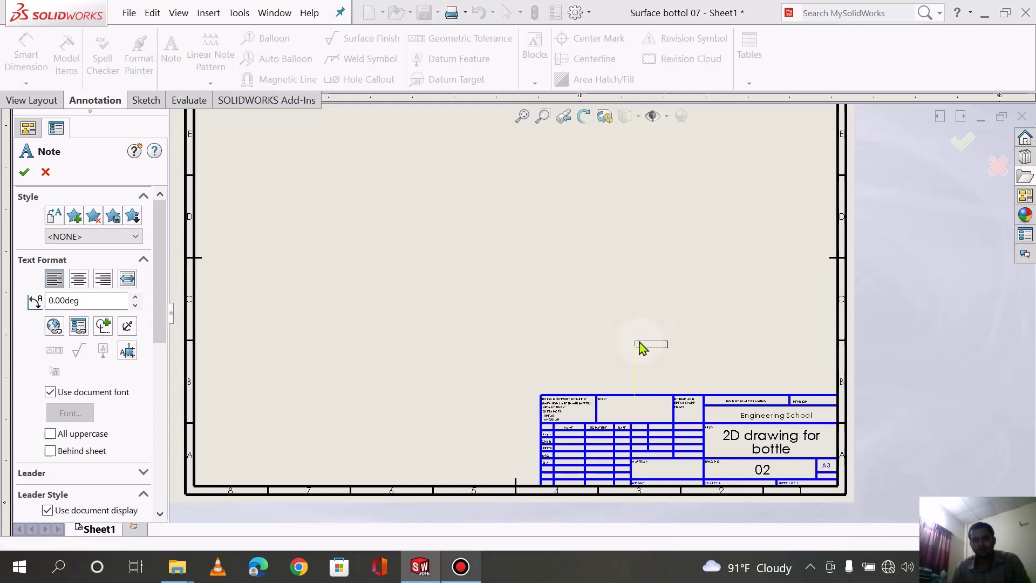
click(640, 345)
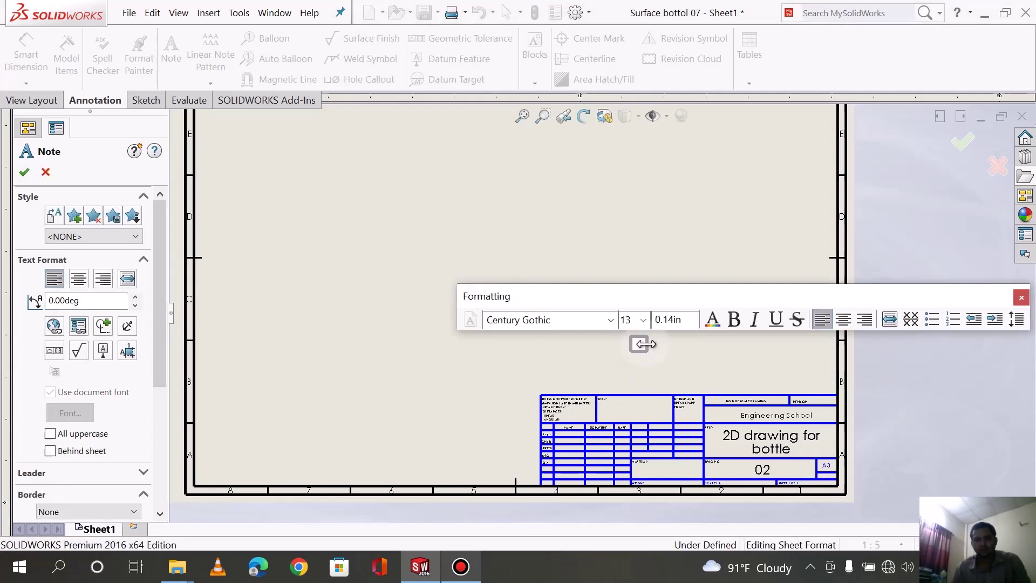
drag(646, 344, 803, 333)
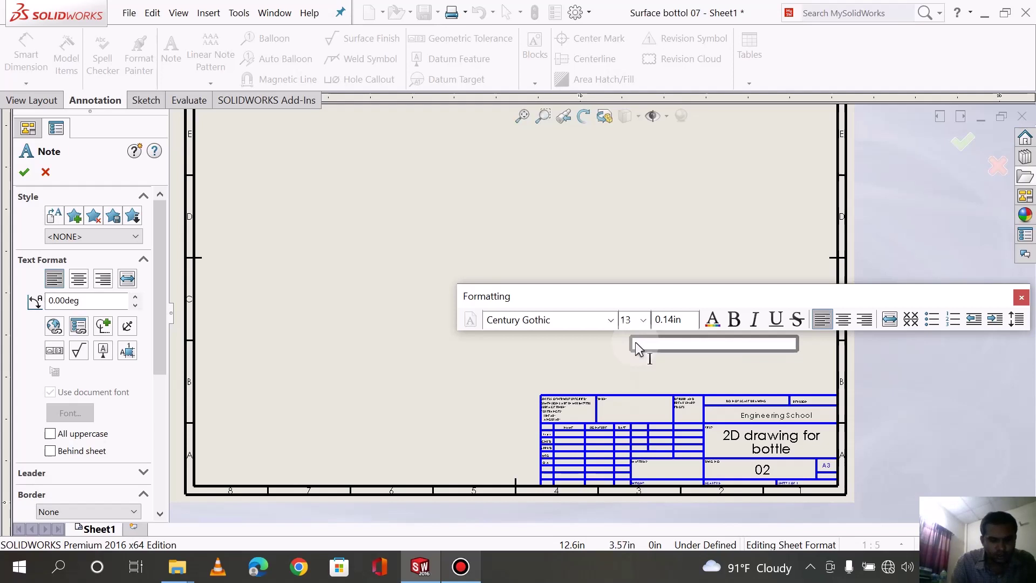
text(NOte)
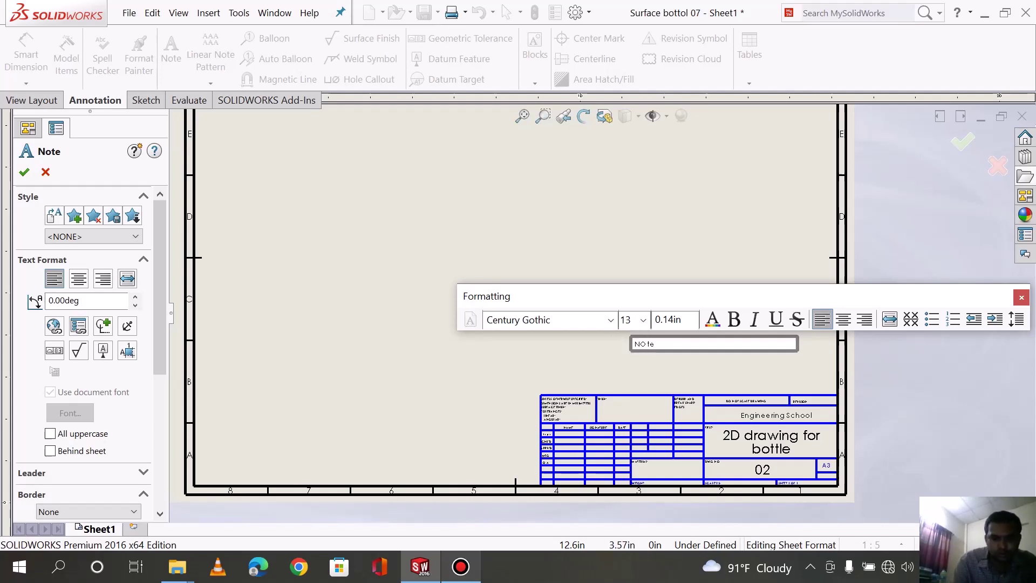
key(Return)
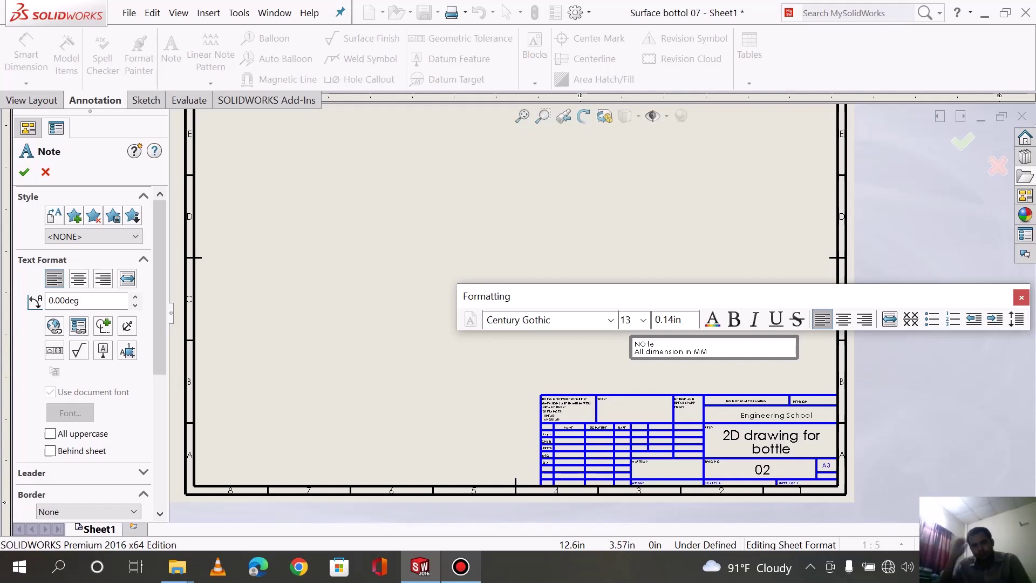
Try to set the font size of the dimension note to 18
click(627, 319)
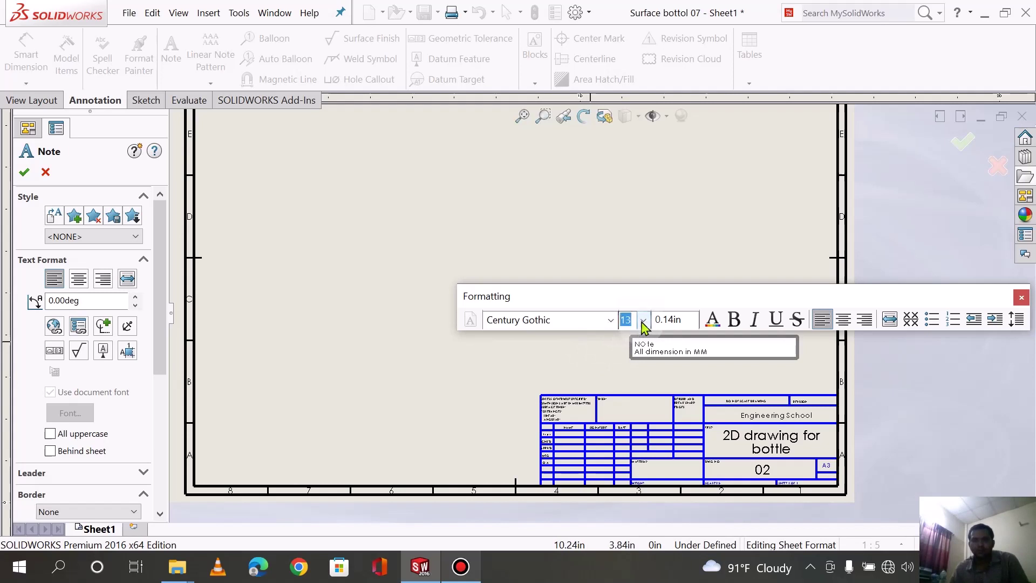
click(643, 320)
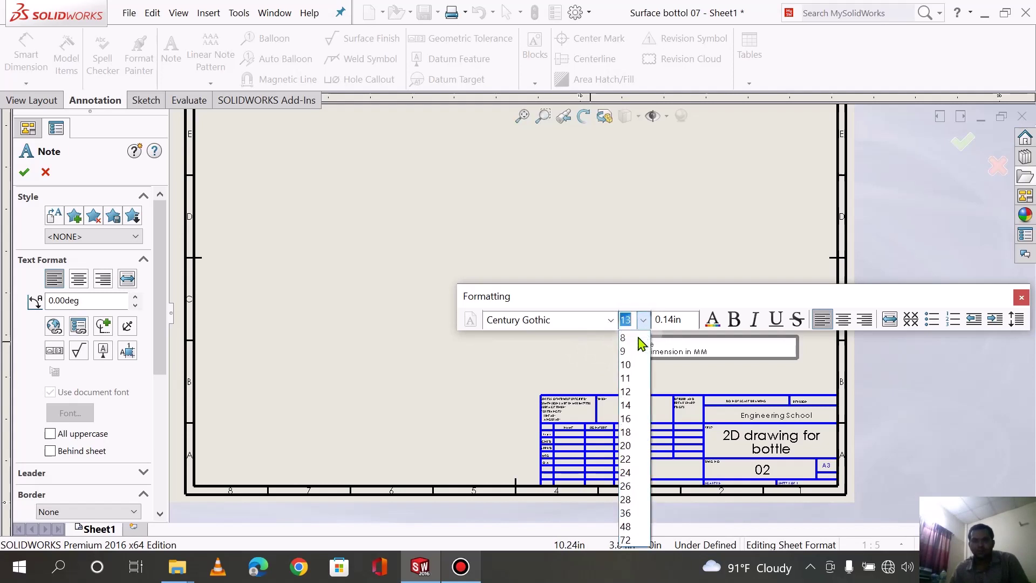
click(637, 435)
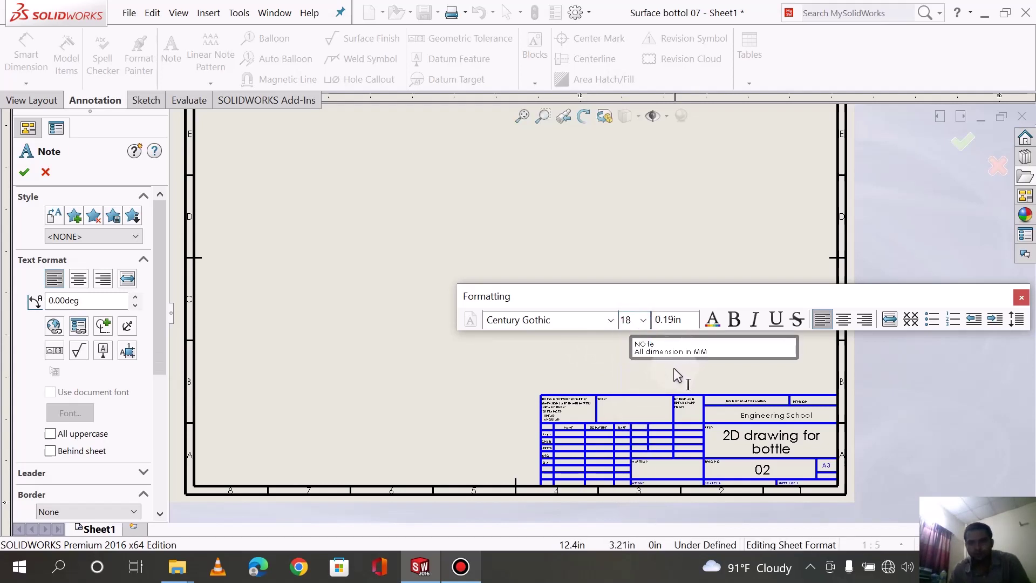
Finish the note text, place a second copy with a leader beside the sheet's left border, and end the Note command
click(599, 370)
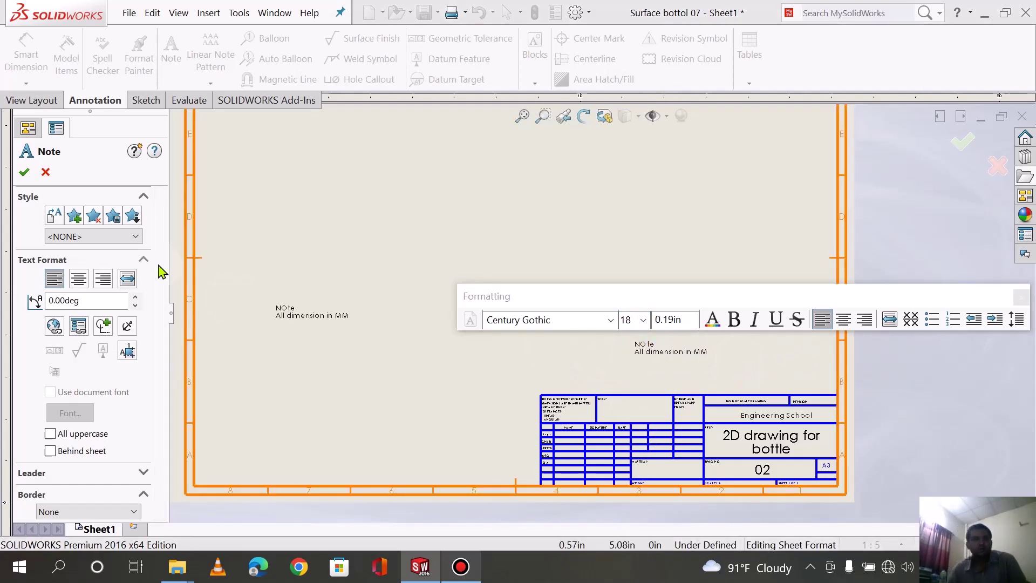
click(208, 274)
key(Escape)
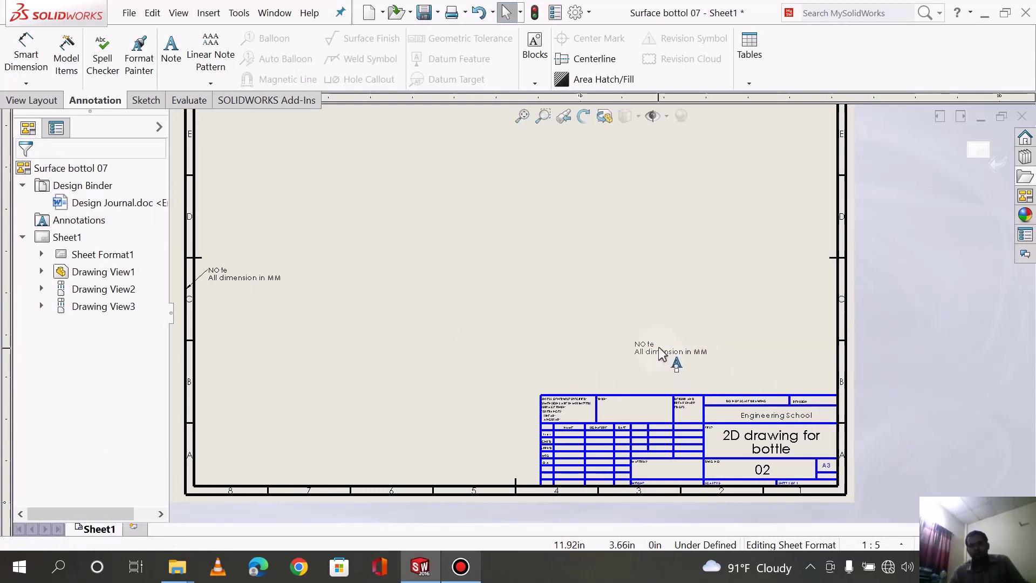
Correct the first line of the note above the title block to read "Note:" and finish editing it
scroll(659, 351, up, 3)
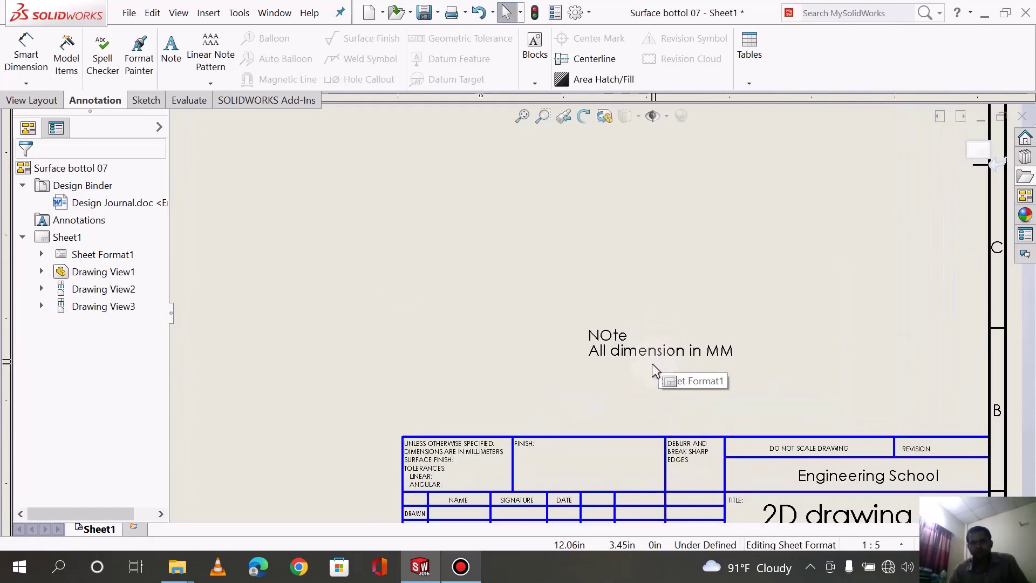
scroll(652, 370, down, 2)
scroll(650, 343, down, 1)
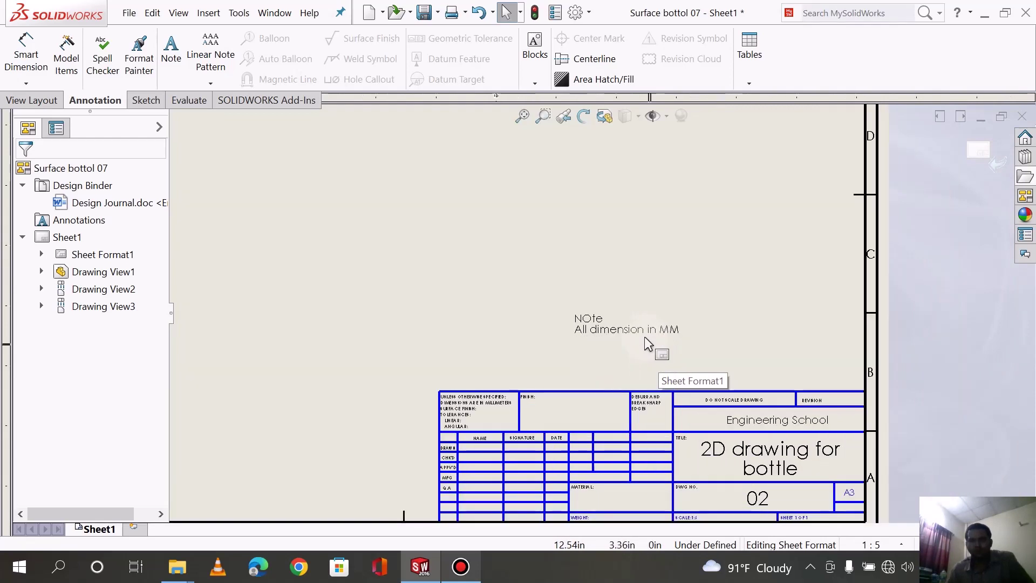
scroll(619, 332, up, 1)
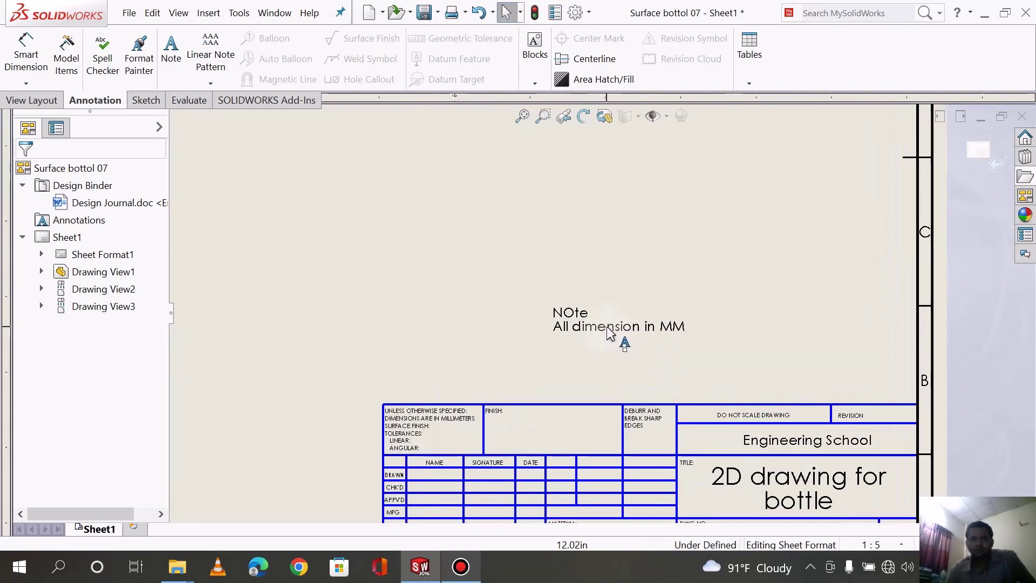
click(610, 333)
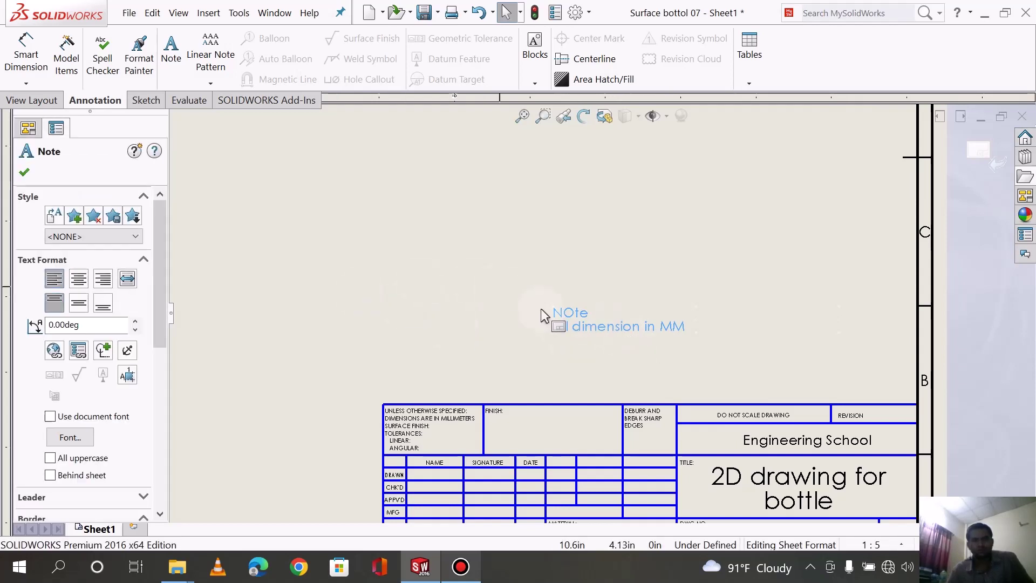
double_click(571, 323)
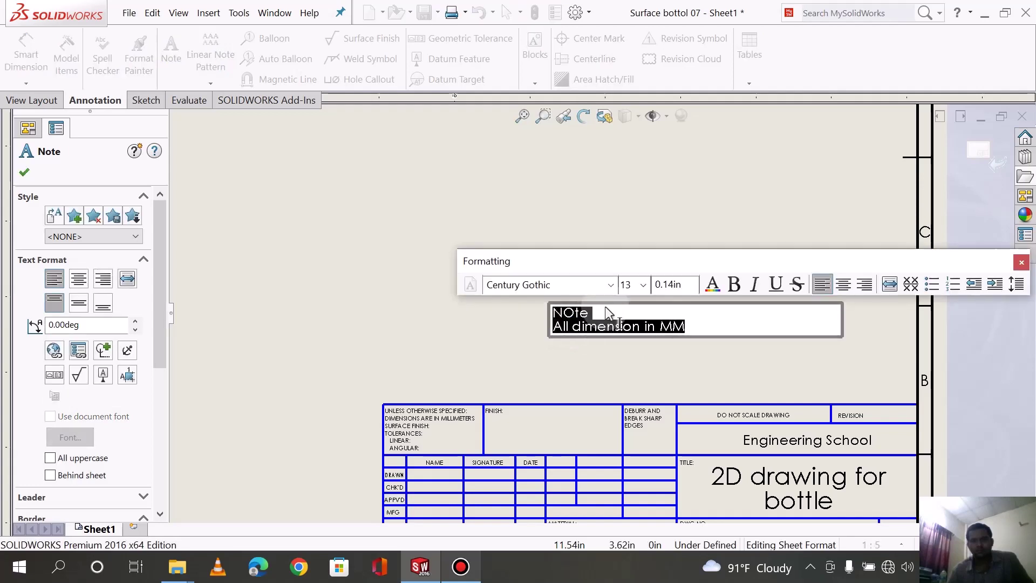
click(618, 326)
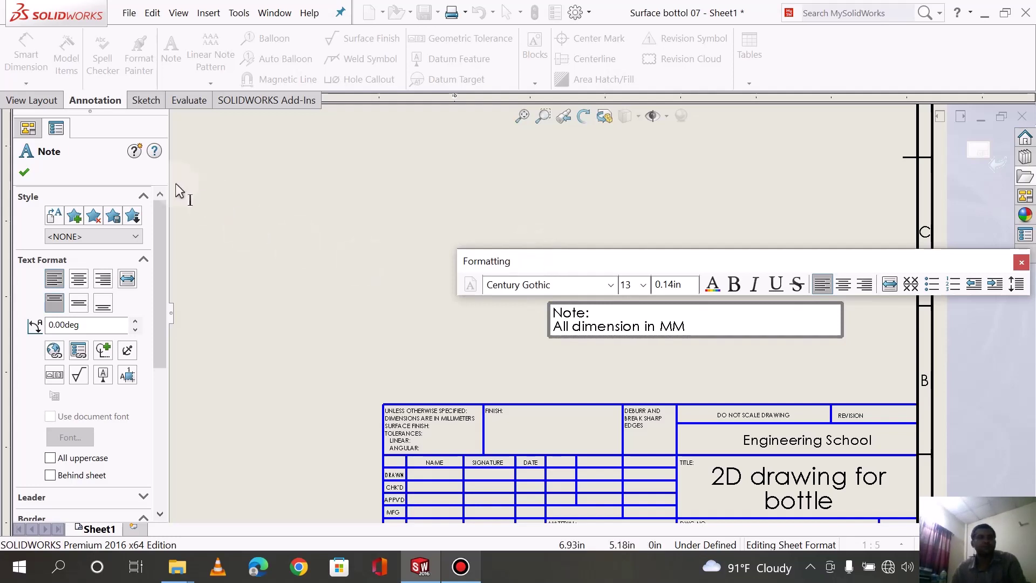
click(24, 172)
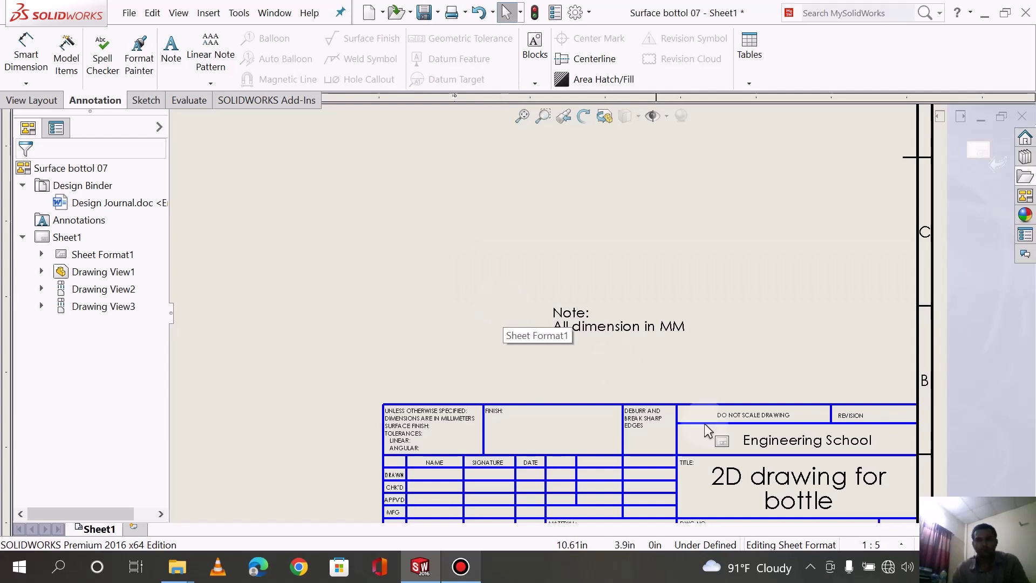
Examine the corrected dimension note together with the title block entries below it
key(z)
scroll(777, 448, down, 2)
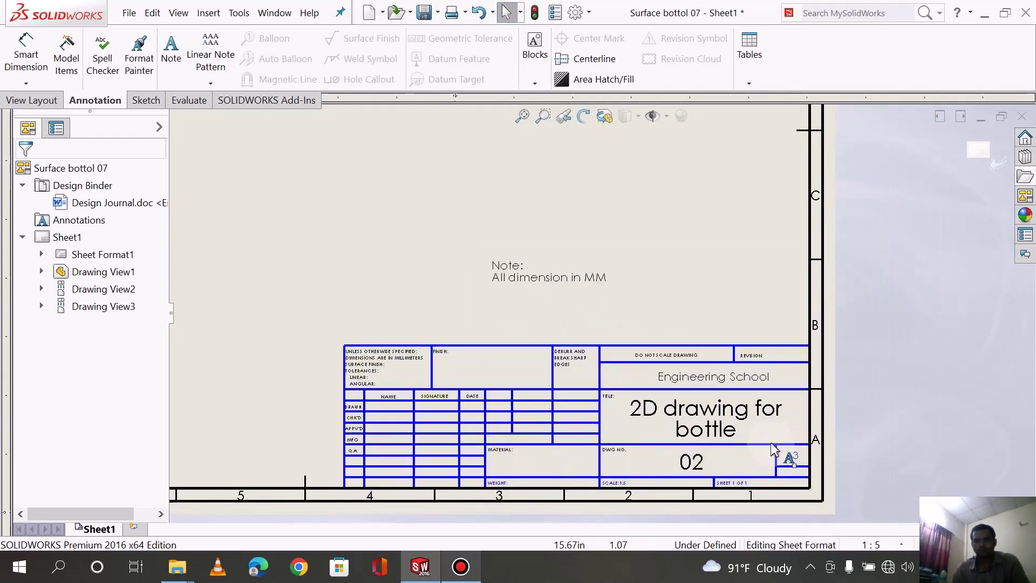
scroll(648, 286, up, 3)
scroll(571, 226, down, 1)
scroll(571, 227, down, 1)
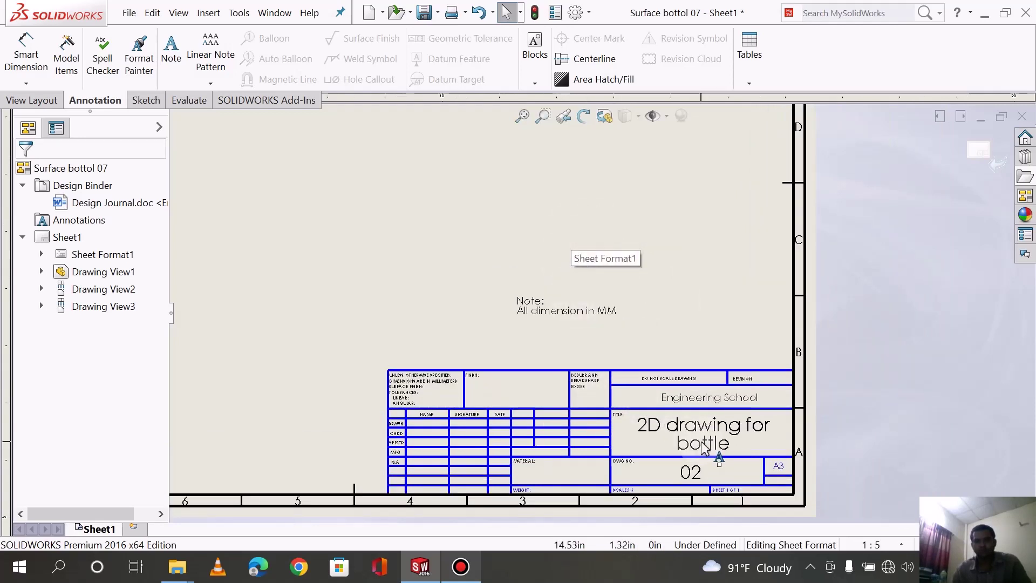
scroll(717, 454, up, 1)
scroll(674, 431, up, 1)
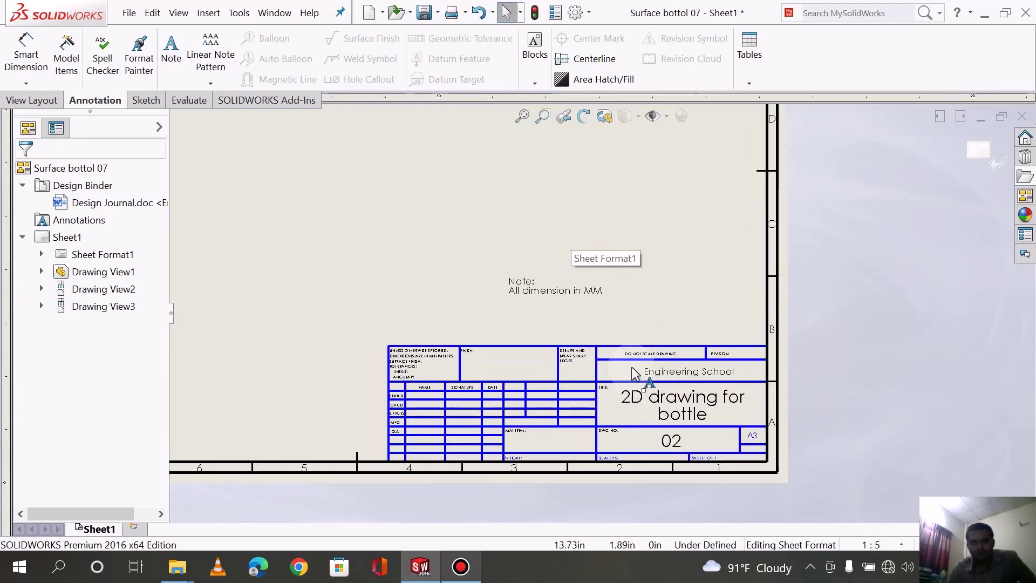
Exit sheet format editing and return to the drawing sheet with its bottle views
scroll(601, 278, up, 2)
scroll(582, 268, up, 3)
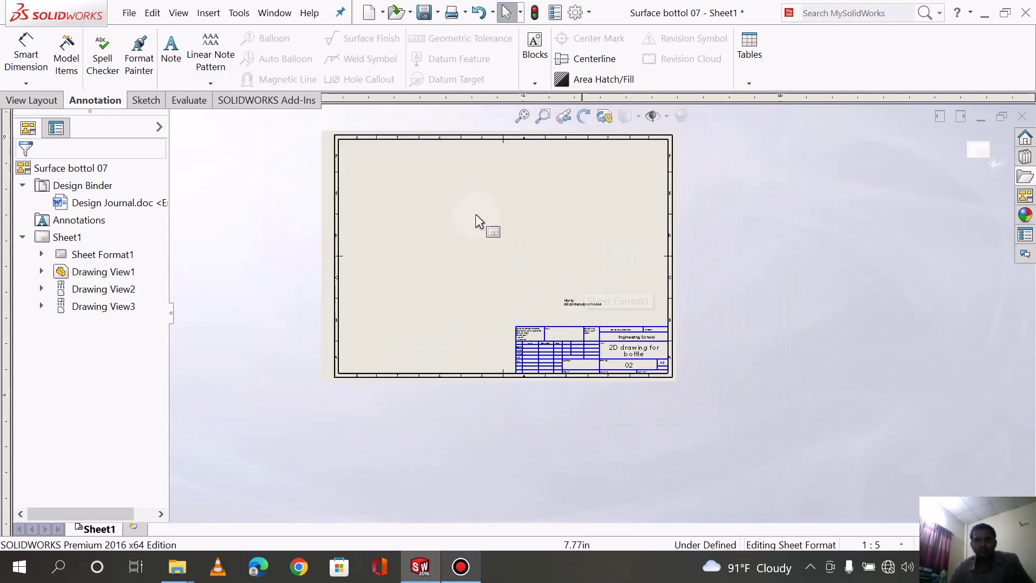
scroll(690, 262, down, 2)
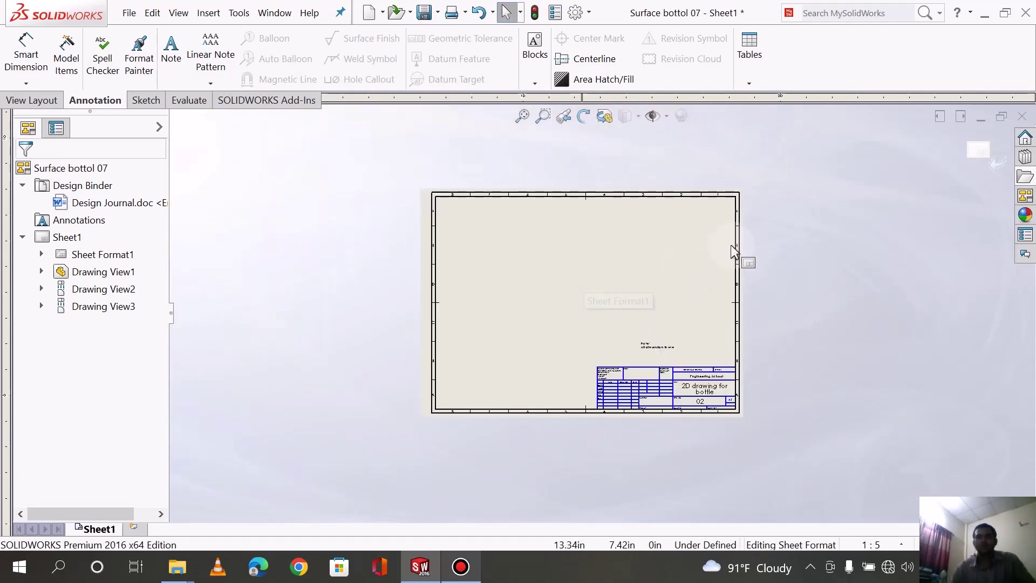
click(988, 160)
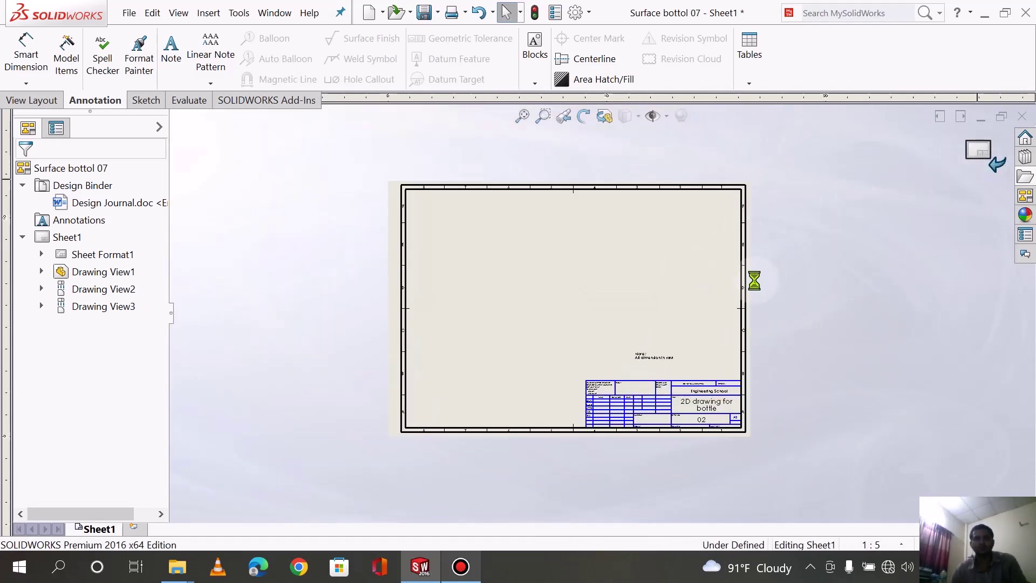
scroll(652, 279, down, 3)
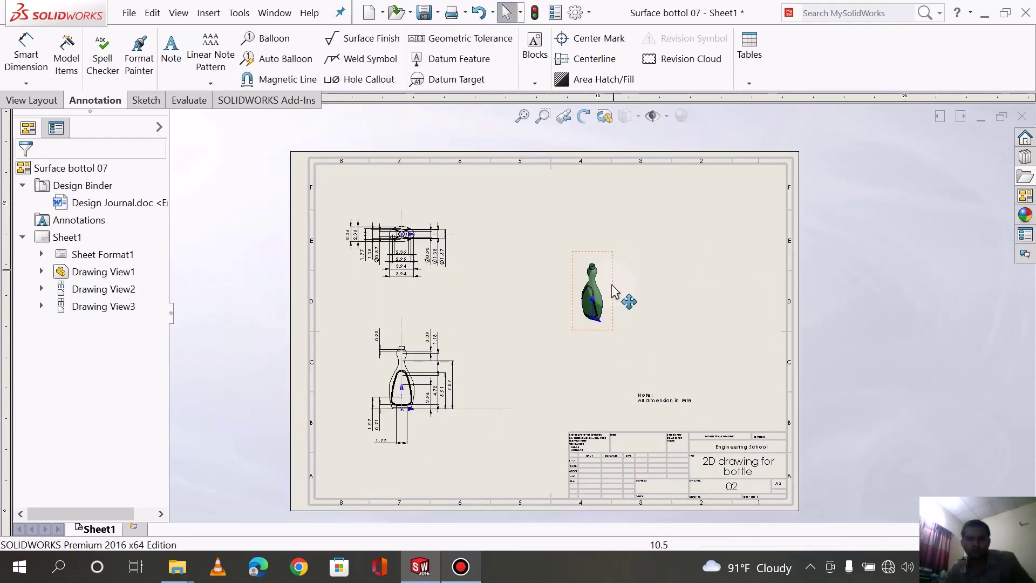
Examine the whole sheet, including the dimensioned bottle views, shaded isometric view, units note and title block
scroll(642, 388, down, 1)
scroll(643, 387, down, 1)
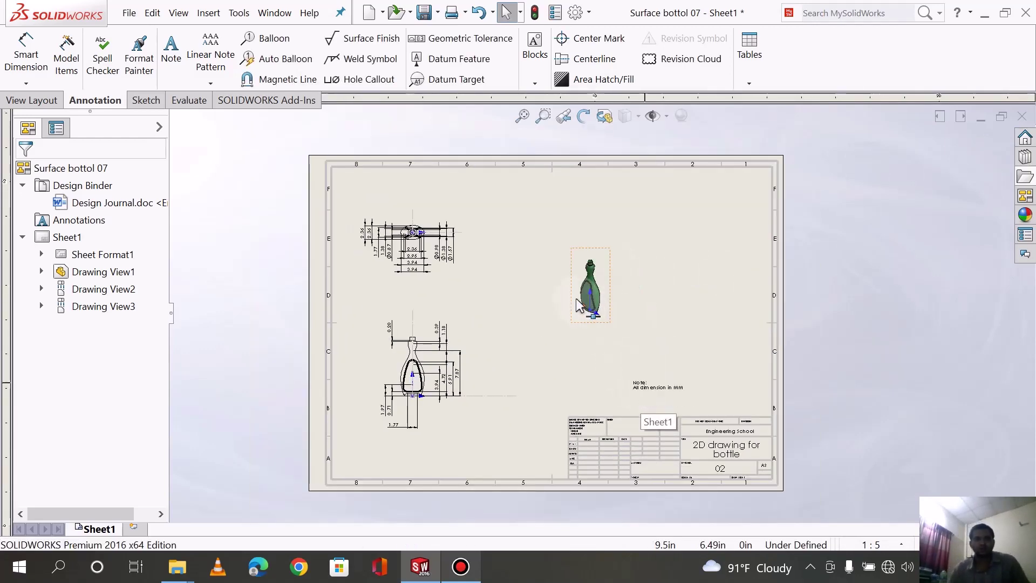
scroll(636, 324, down, 2)
key(f)
scroll(532, 404, down, 1)
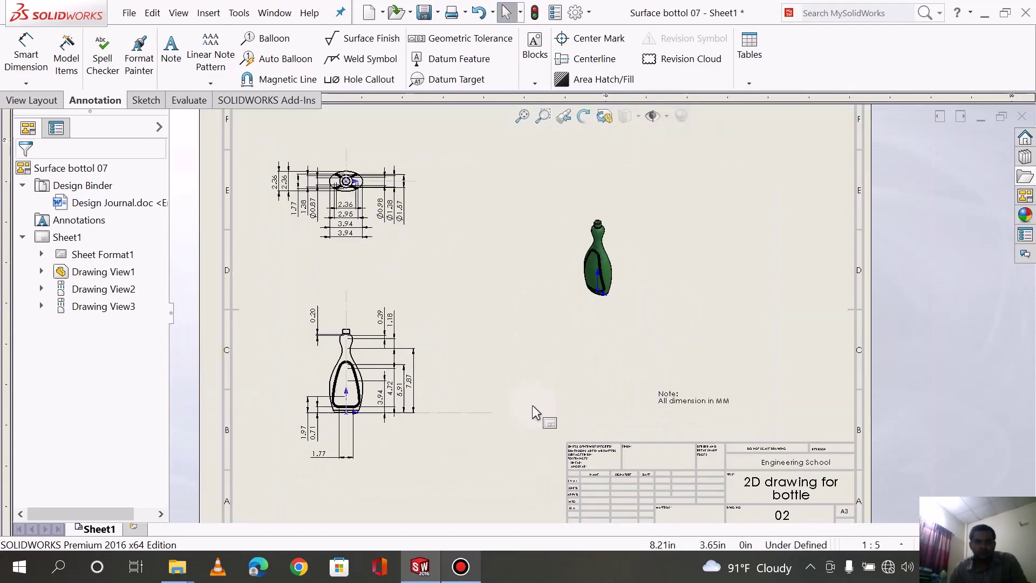
scroll(554, 428, down, 1)
key(f)
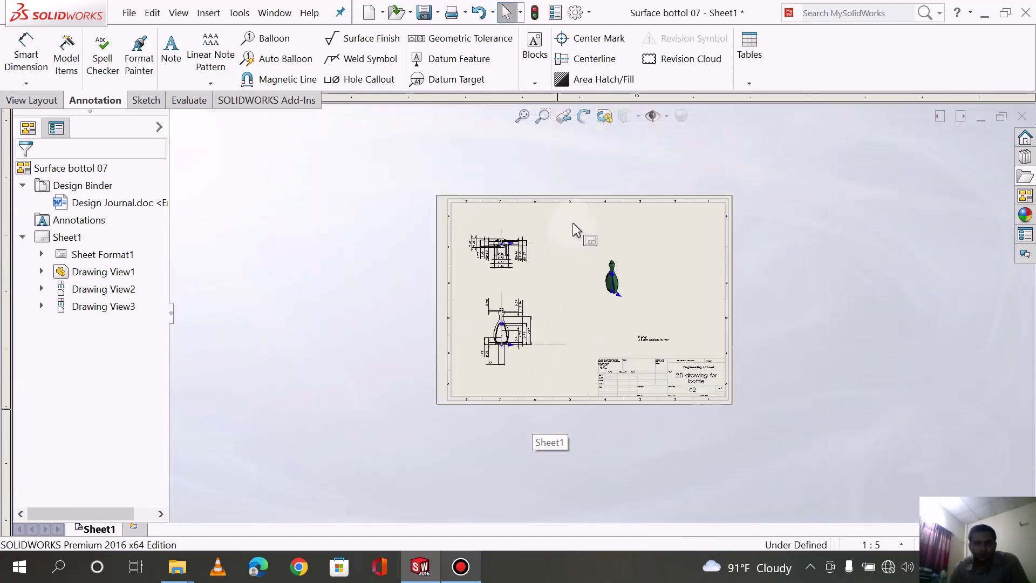
scroll(598, 292, down, 2)
scroll(486, 313, down, 2)
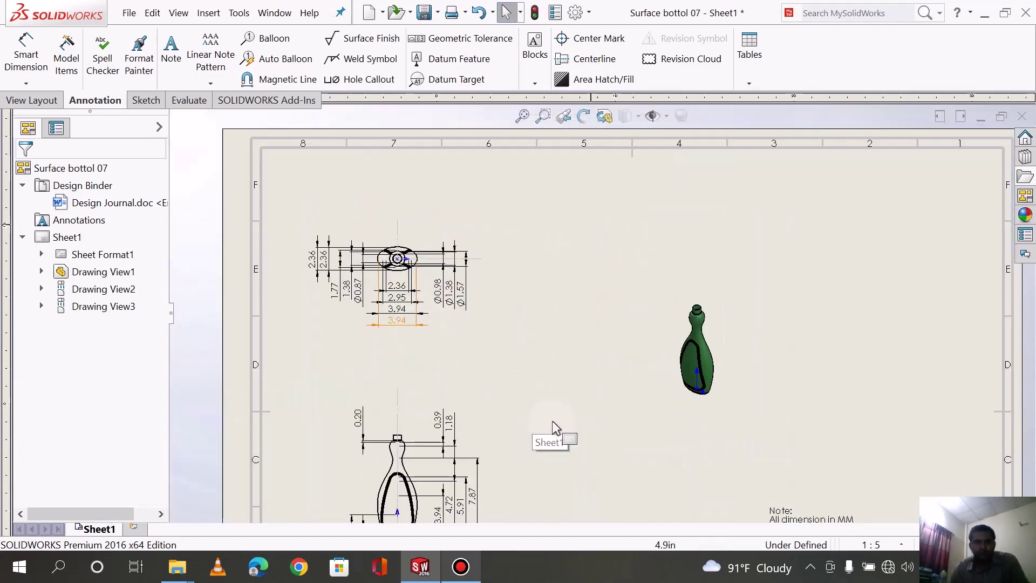
scroll(554, 428, down, 1)
scroll(626, 403, up, 4)
scroll(799, 394, down, 2)
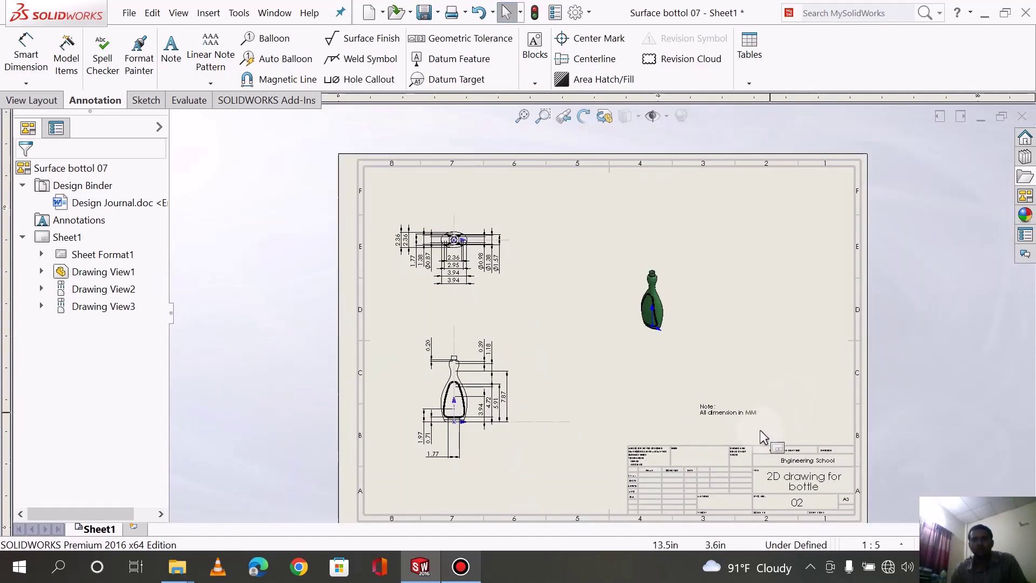
scroll(741, 452, up, 1)
scroll(741, 452, down, 2)
scroll(679, 213, up, 2)
scroll(678, 212, down, 2)
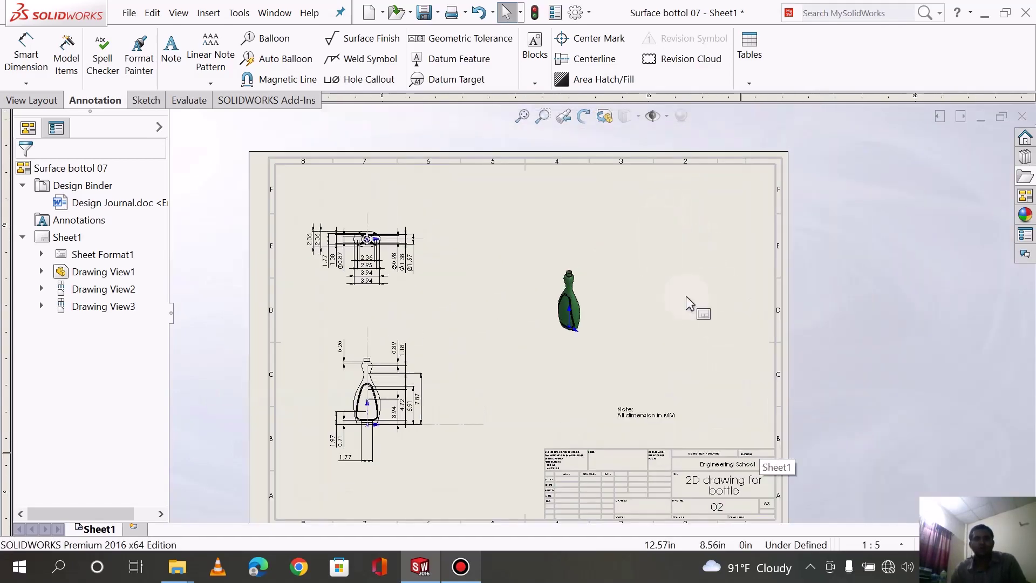
scroll(478, 302, down, 1)
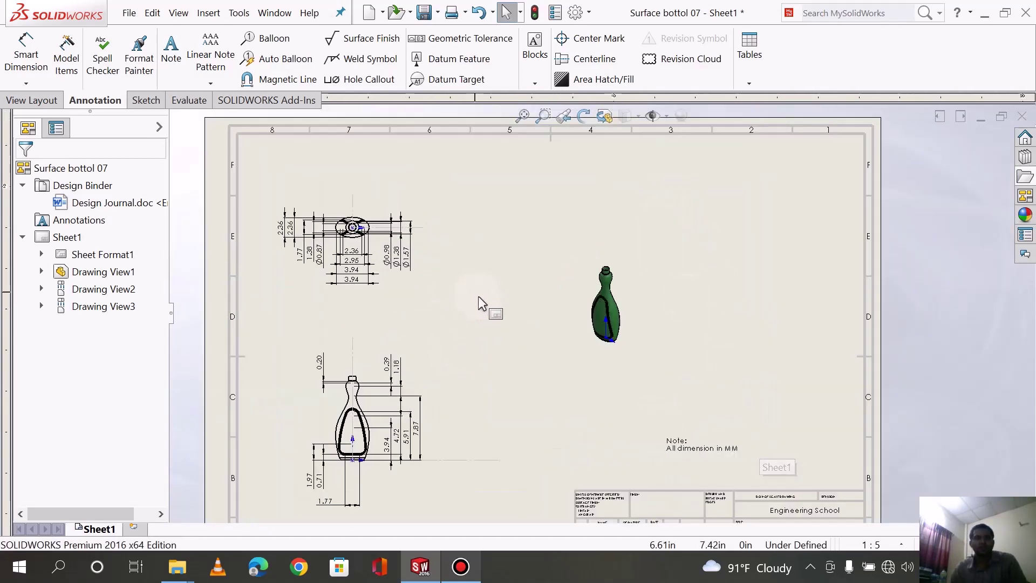
scroll(505, 316, up, 1)
scroll(548, 397, up, 2)
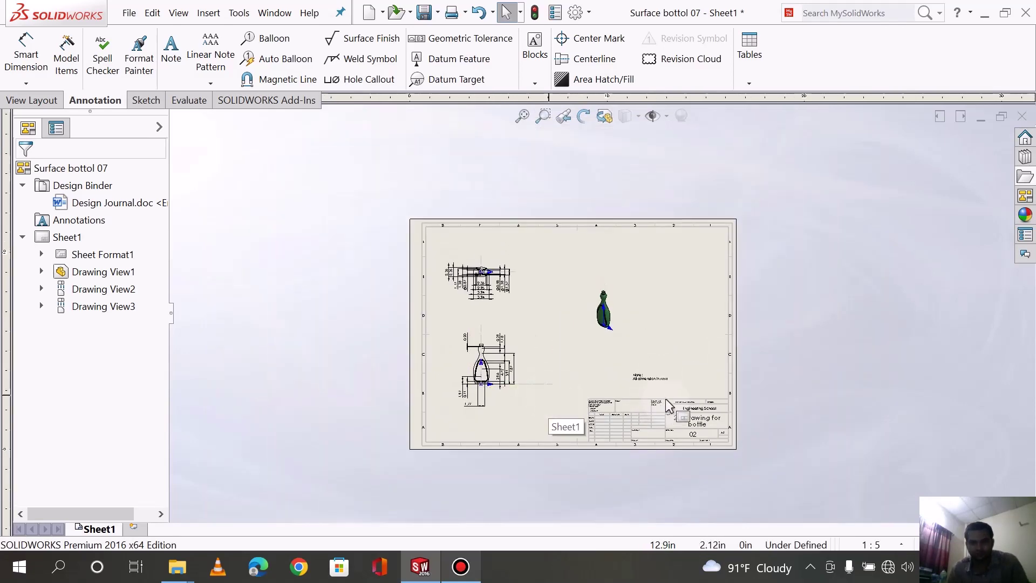
scroll(653, 405, down, 2)
scroll(637, 270, down, 1)
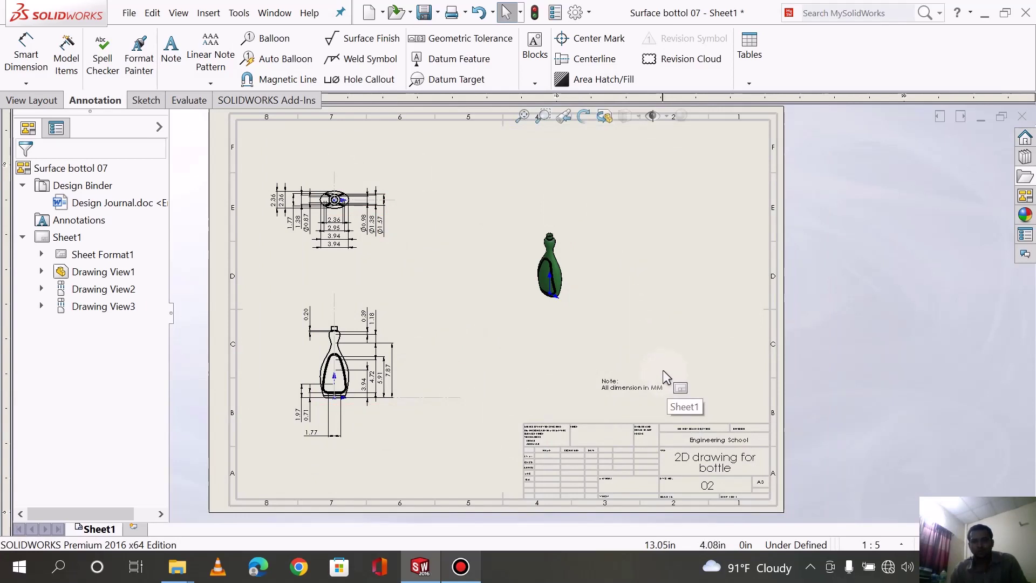
scroll(642, 335, up, 2)
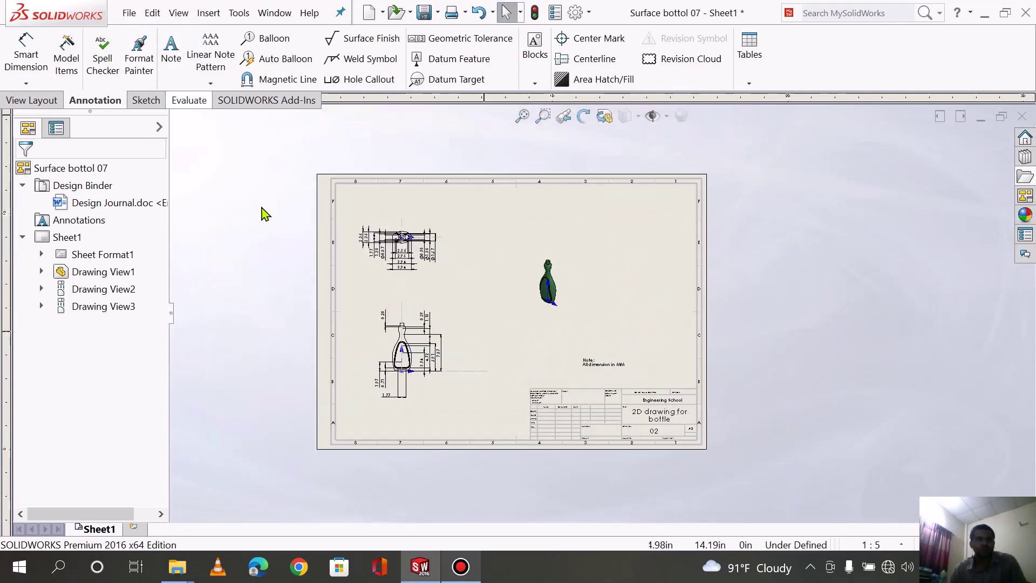
Start saving the drawing under a new name in the Surfacing folder, entering the file name "Surface bottle 02"
click(129, 14)
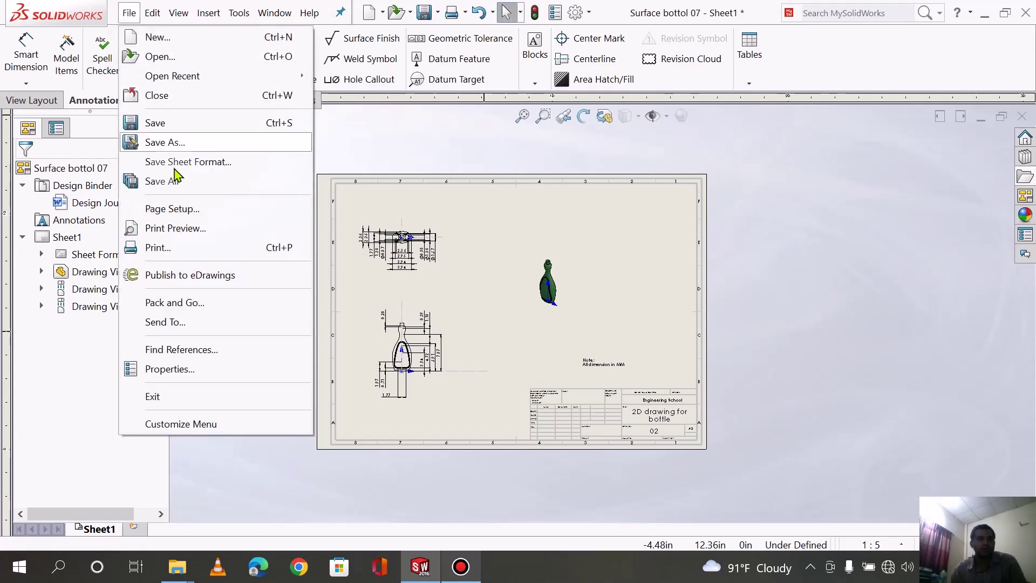
click(172, 145)
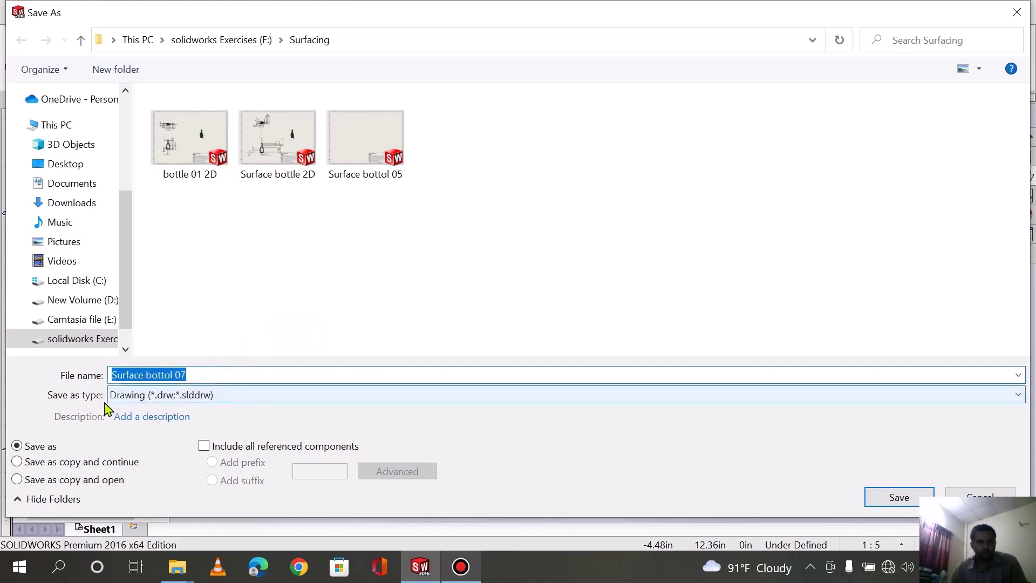
click(221, 375)
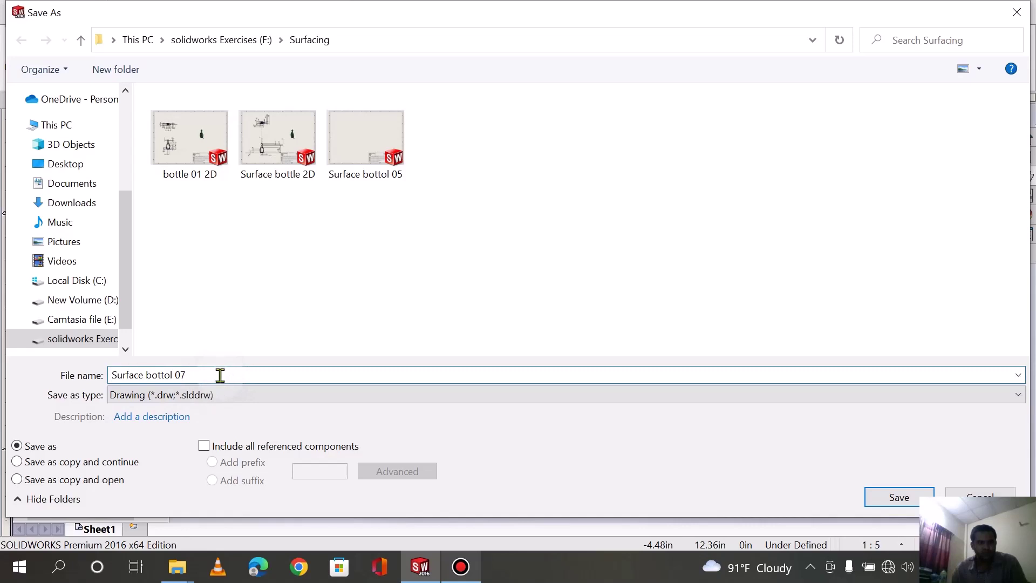
key(BackSpace)
key(BackSpace)
key(BackSpace)
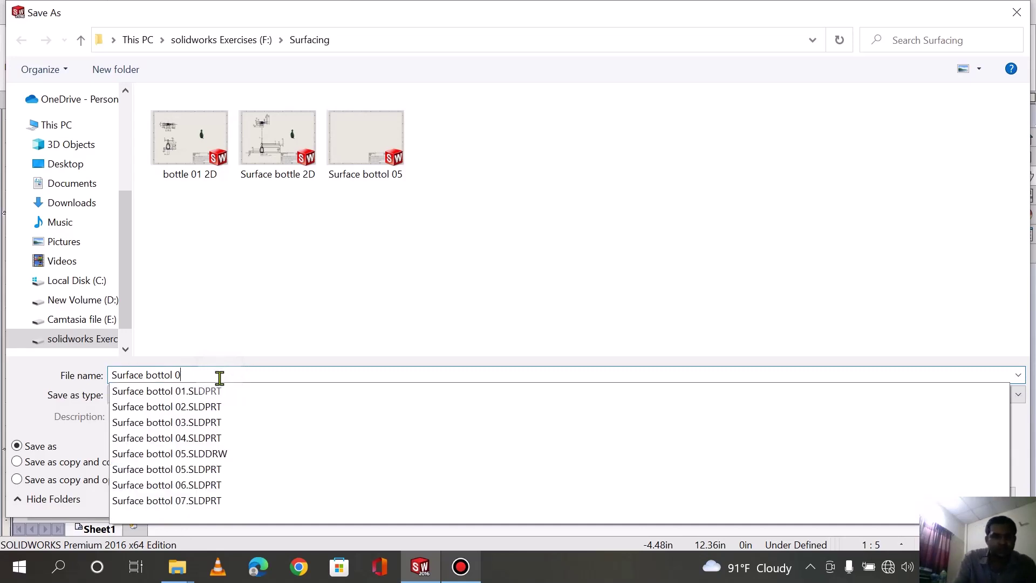
key(BackSpace)
key(BackSpace)
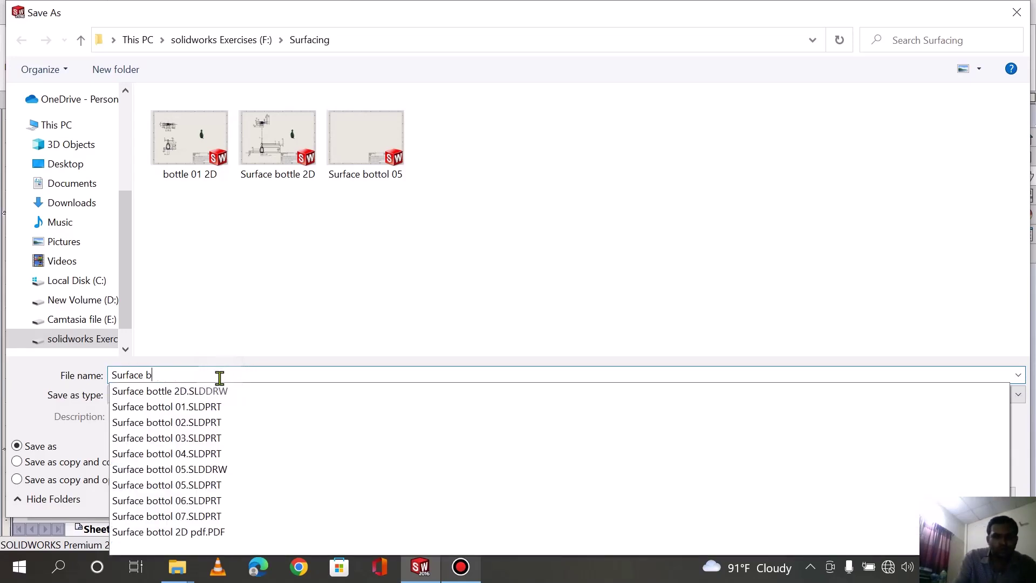
text(ott)
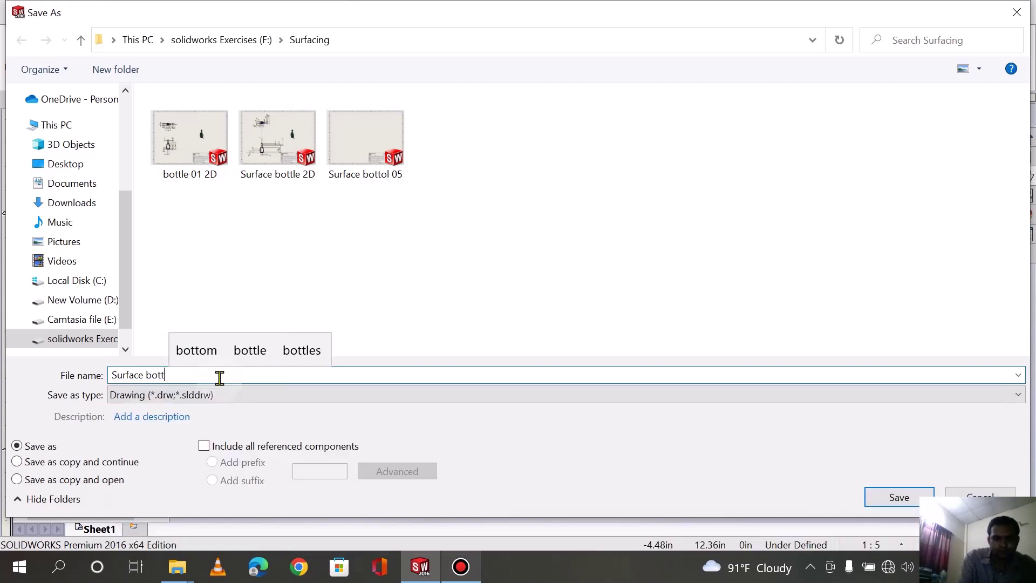
text(le 02)
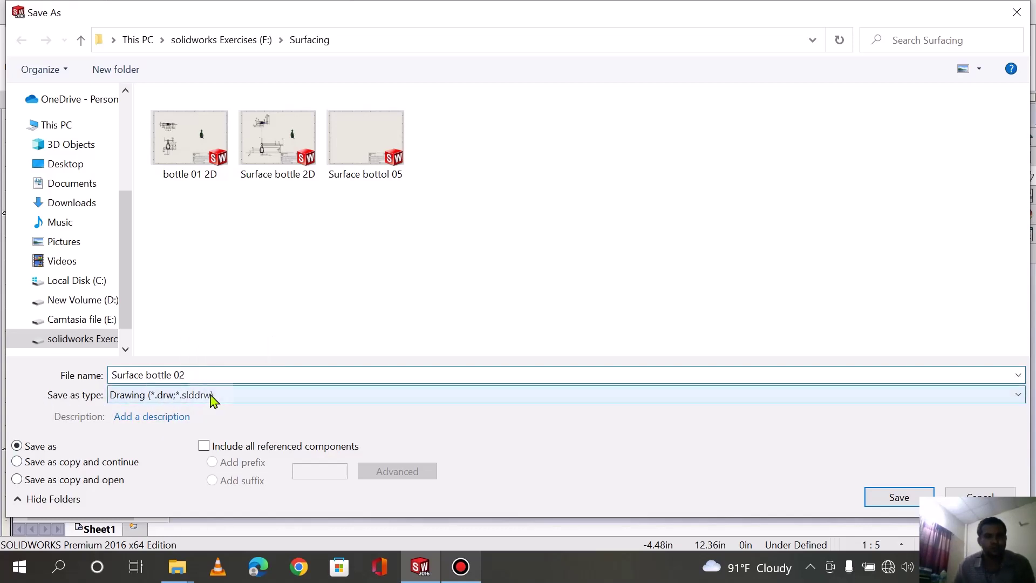
Set the file type to Adobe Portable Document Format (*.pdf) and save the drawing
click(249, 400)
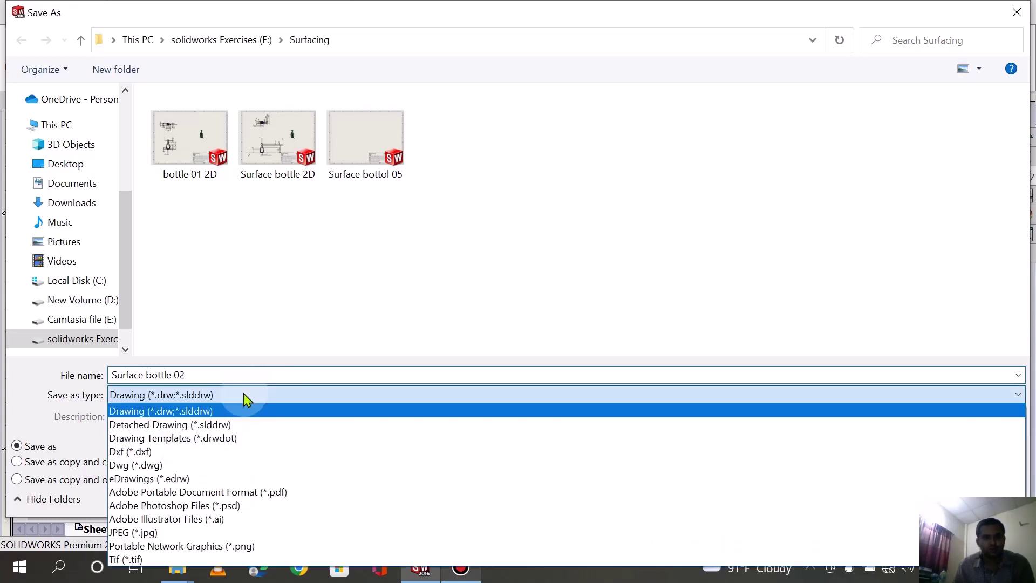
click(275, 492)
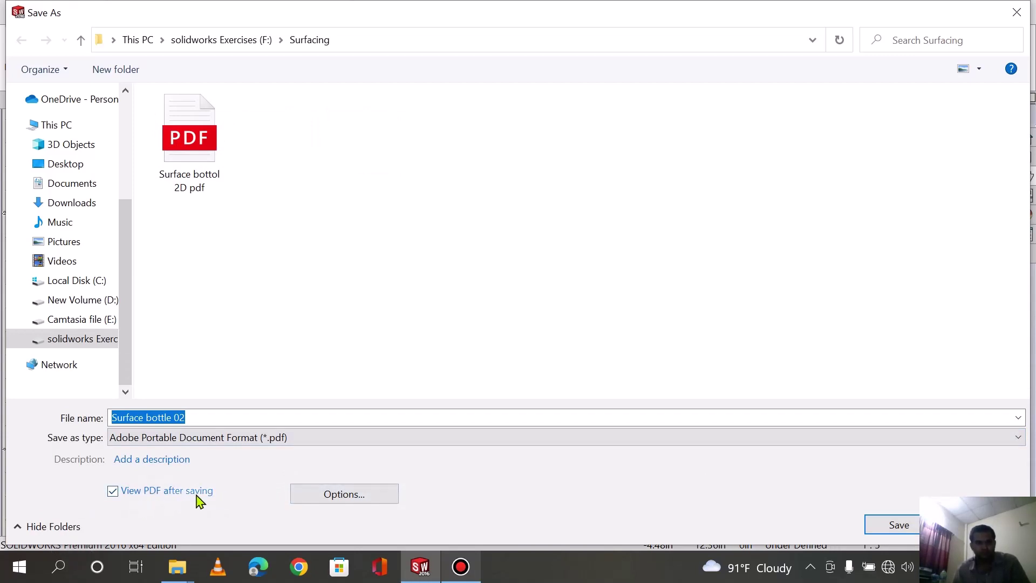
click(900, 526)
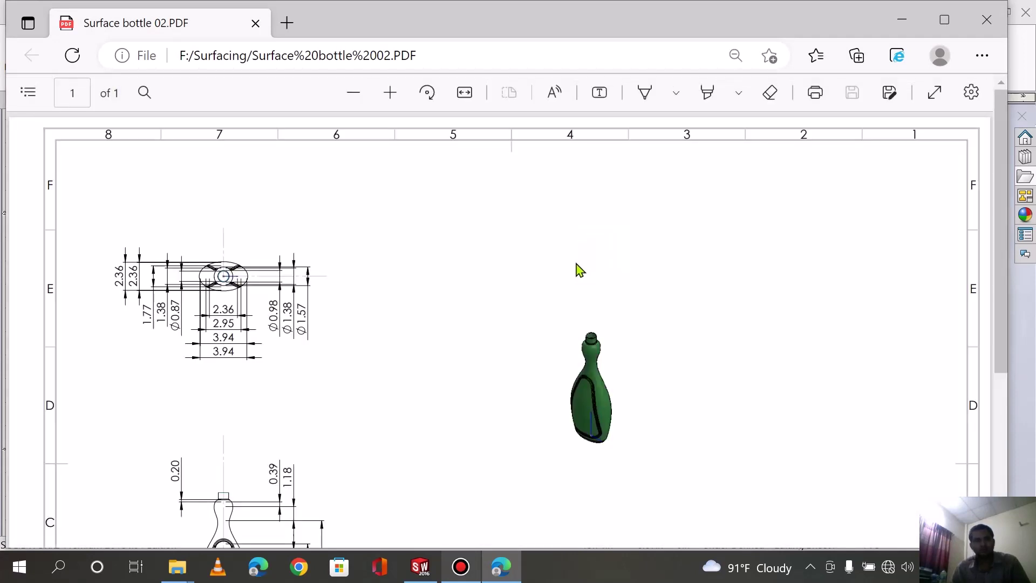
Review the exported PDF page from the top view down to the title block in the browser
scroll(565, 302, down, 5)
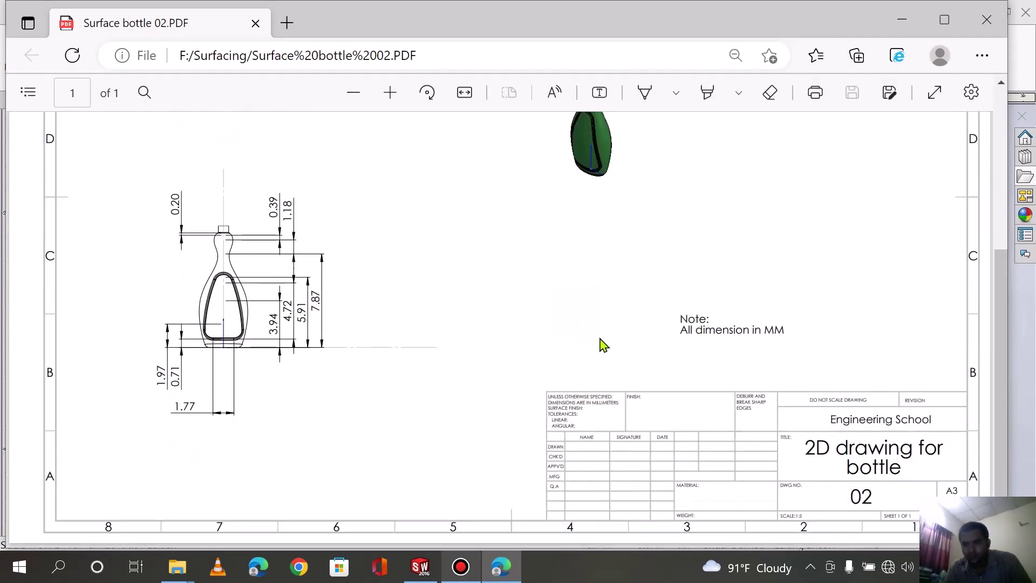
scroll(594, 302, up, 5)
scroll(606, 357, down, 5)
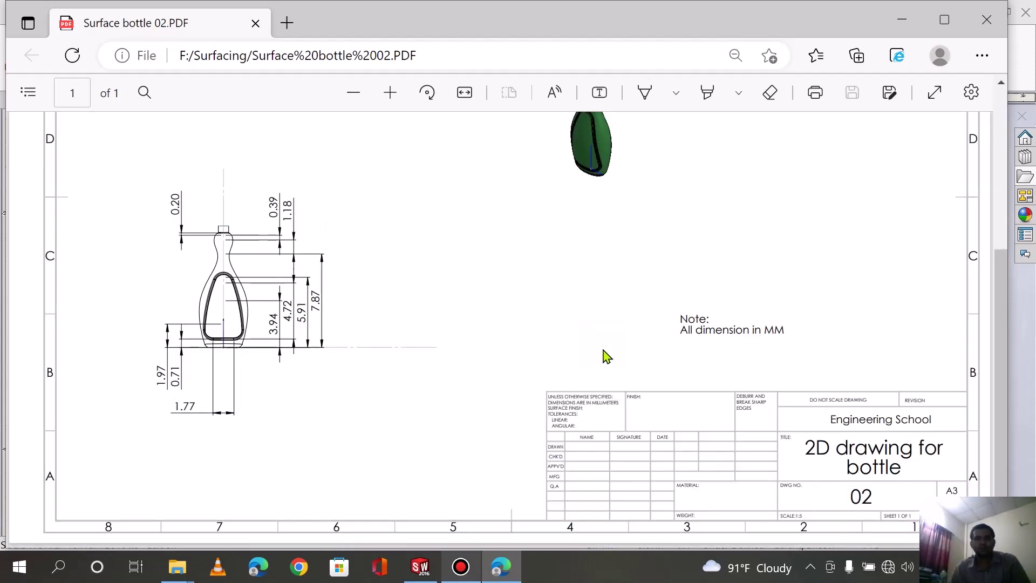
scroll(607, 357, up, 5)
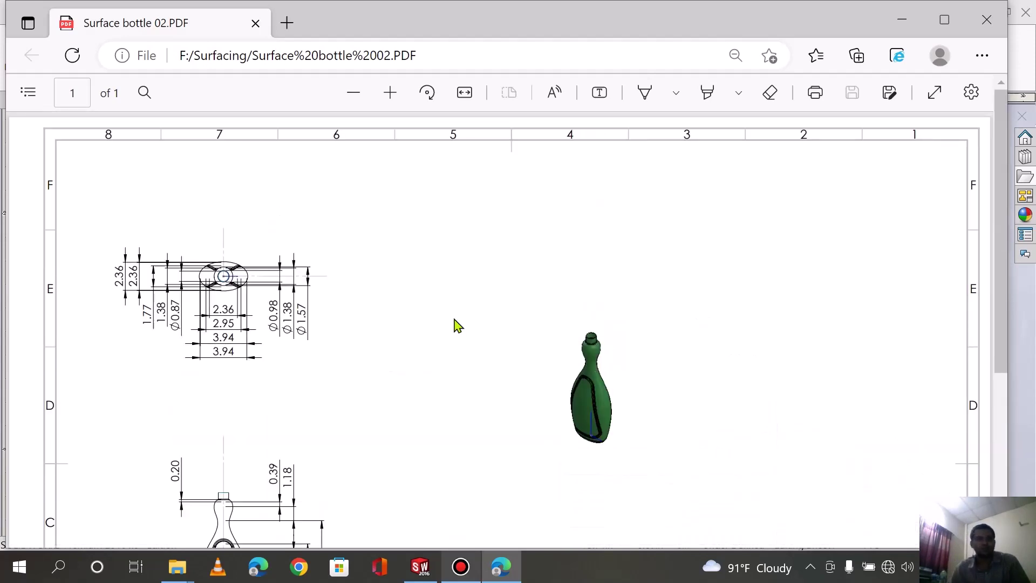
scroll(378, 310, down, 2)
scroll(302, 334, down, 3)
scroll(478, 273, up, 5)
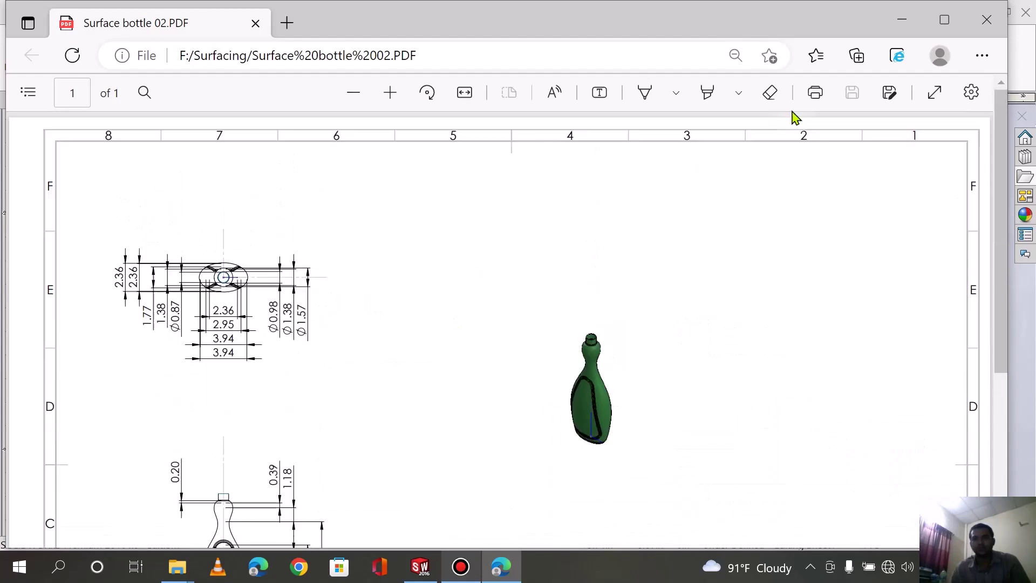
Save a copy of the PDF in the Downloads folder as "Surface bottle 02"
click(889, 92)
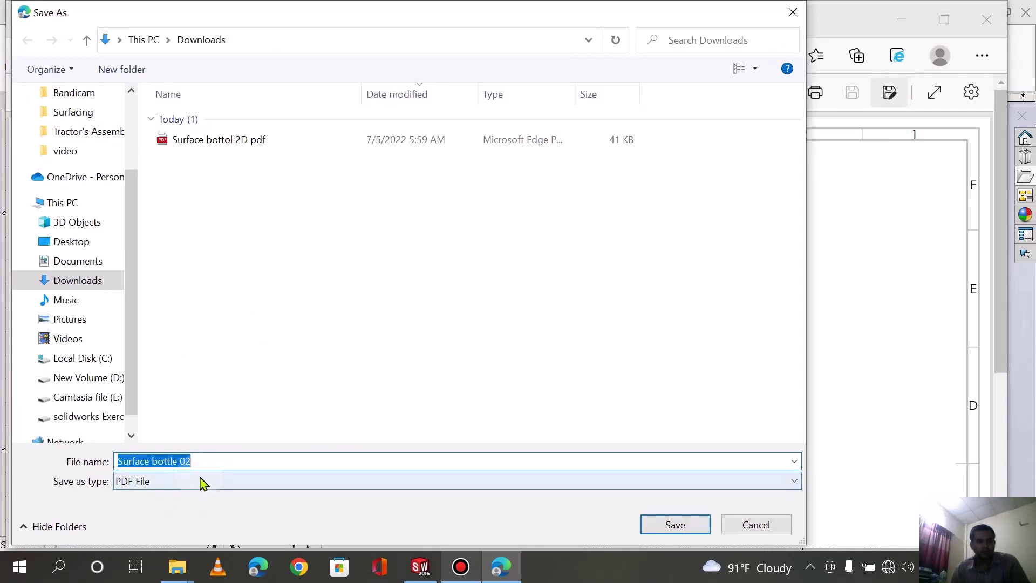
click(289, 465)
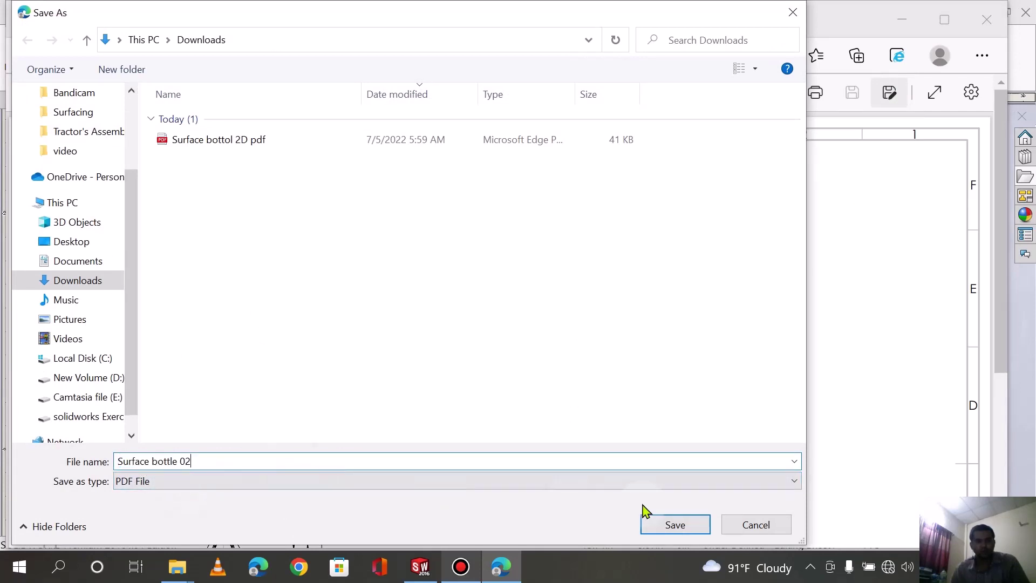
click(681, 530)
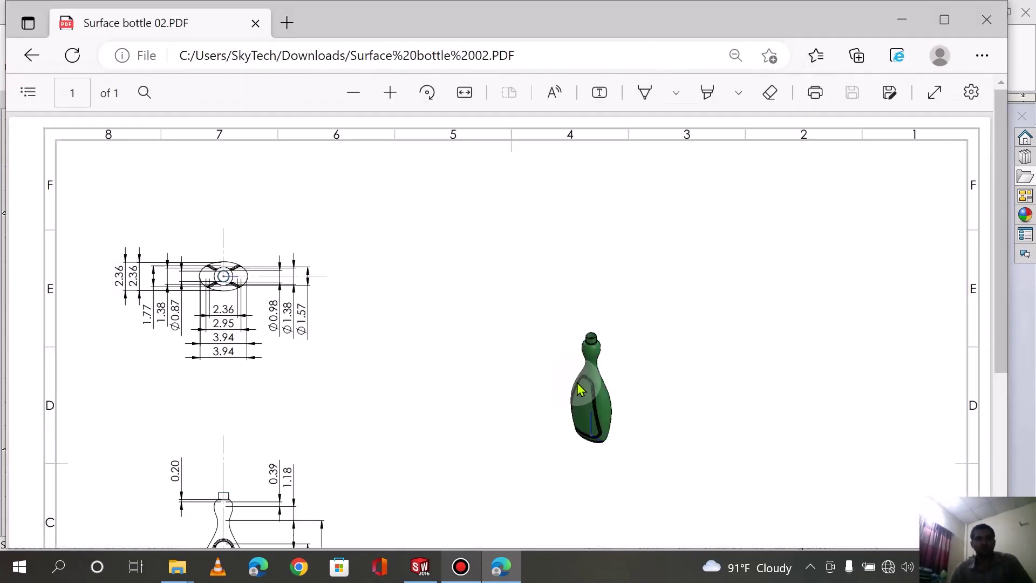
Examine the PDF copy in Downloads, checking the bottle views, dimensions, units note and title block
scroll(565, 393, down, 5)
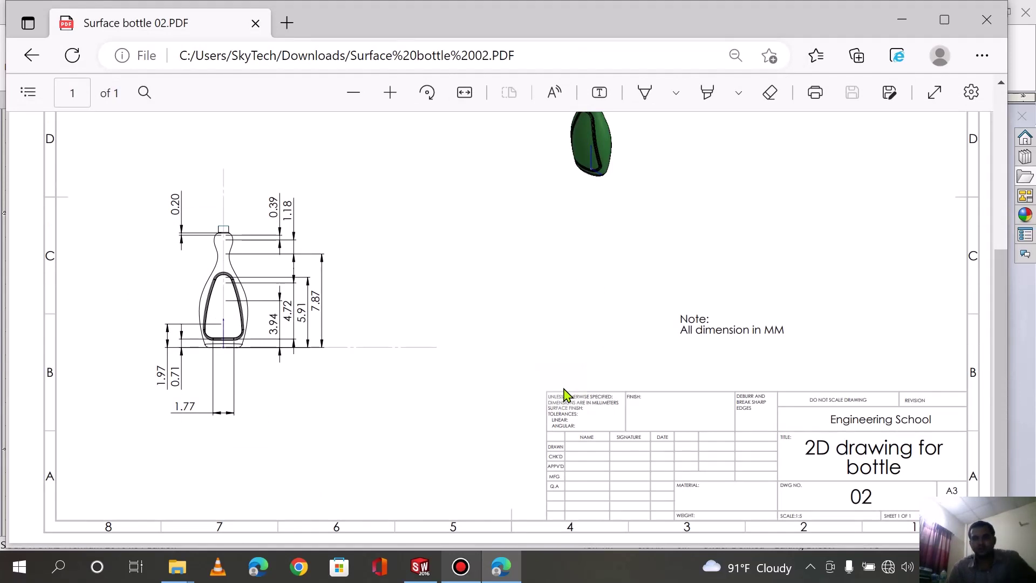
scroll(567, 385, up, 5)
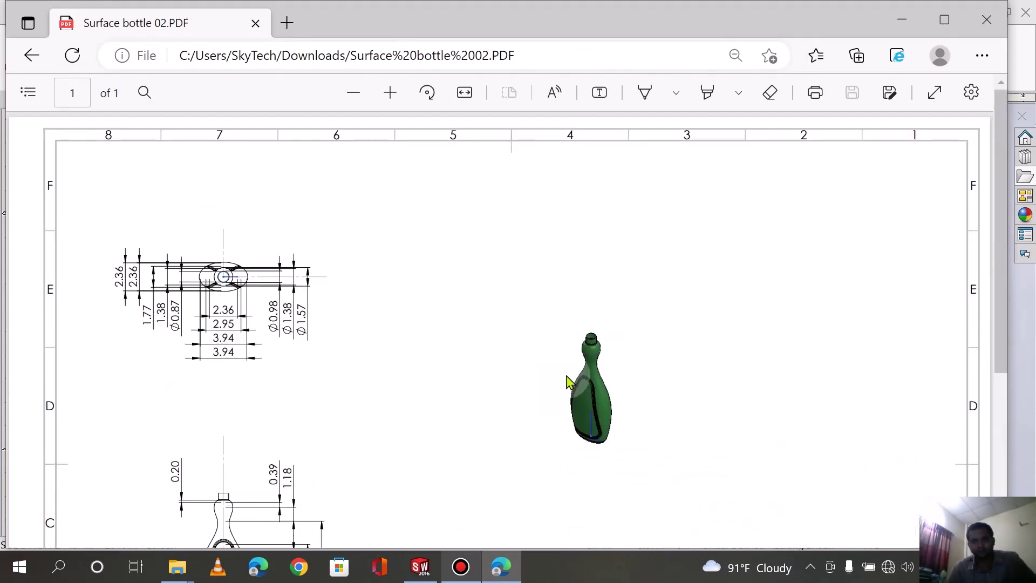
scroll(569, 375, down, 5)
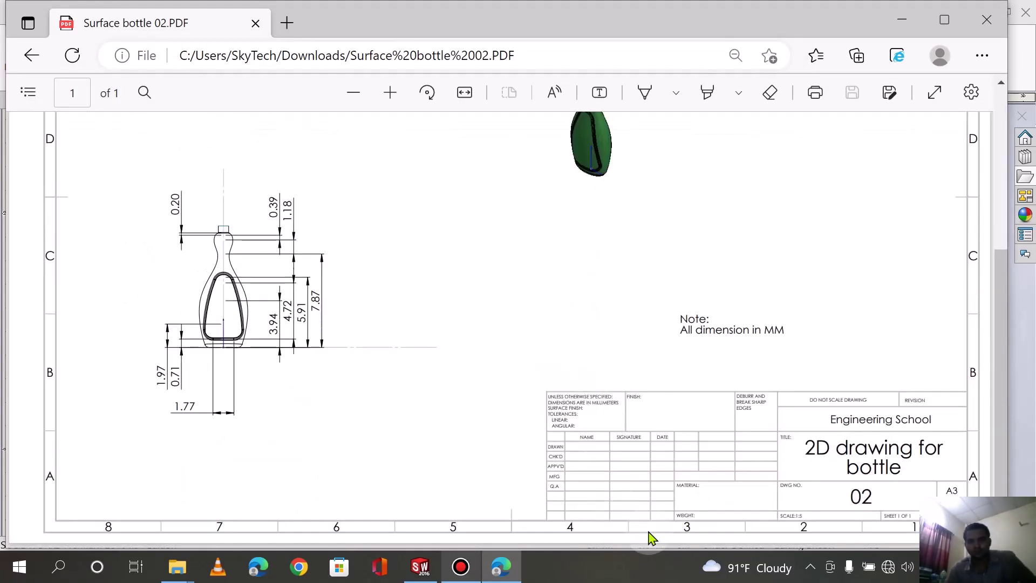
scroll(723, 518, up, 2)
scroll(706, 485, up, 3)
scroll(700, 473, down, 5)
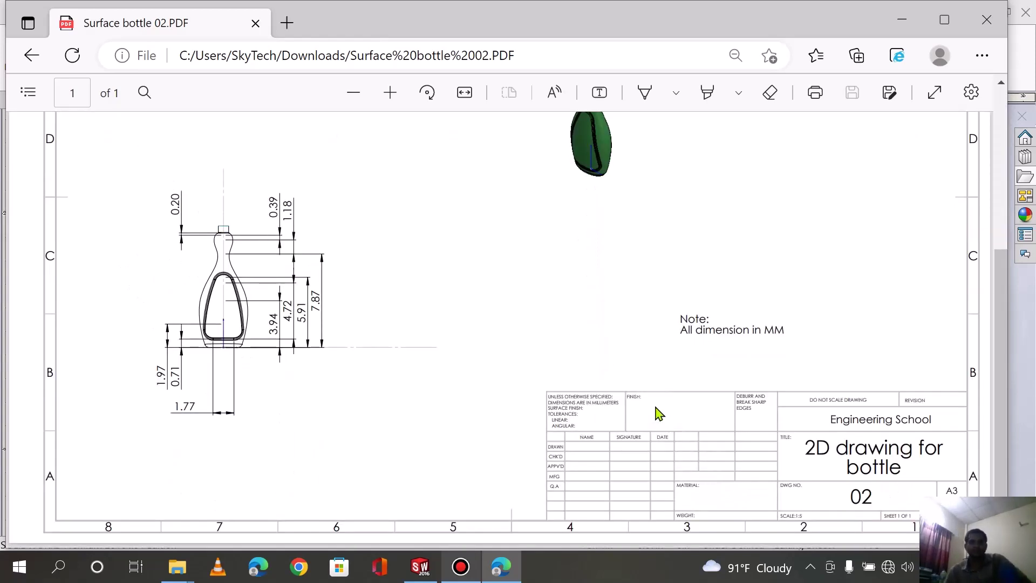
scroll(658, 413, up, 5)
scroll(658, 410, down, 5)
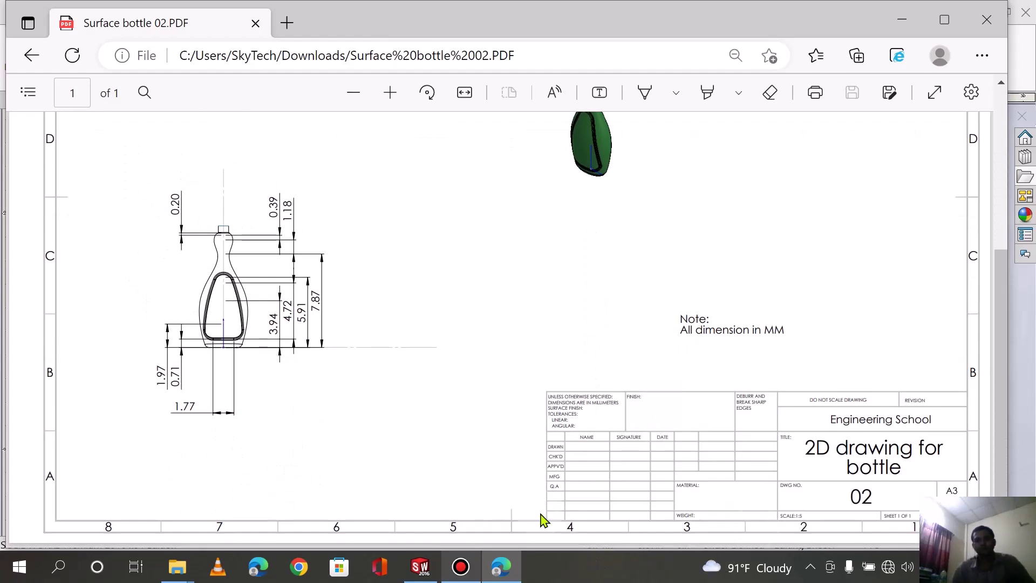
scroll(492, 465, up, 4)
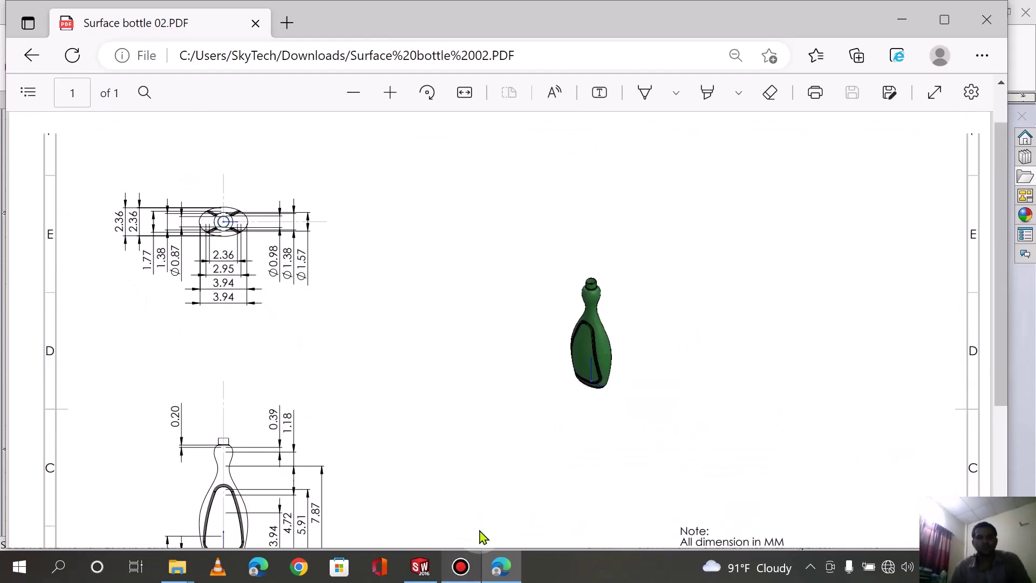